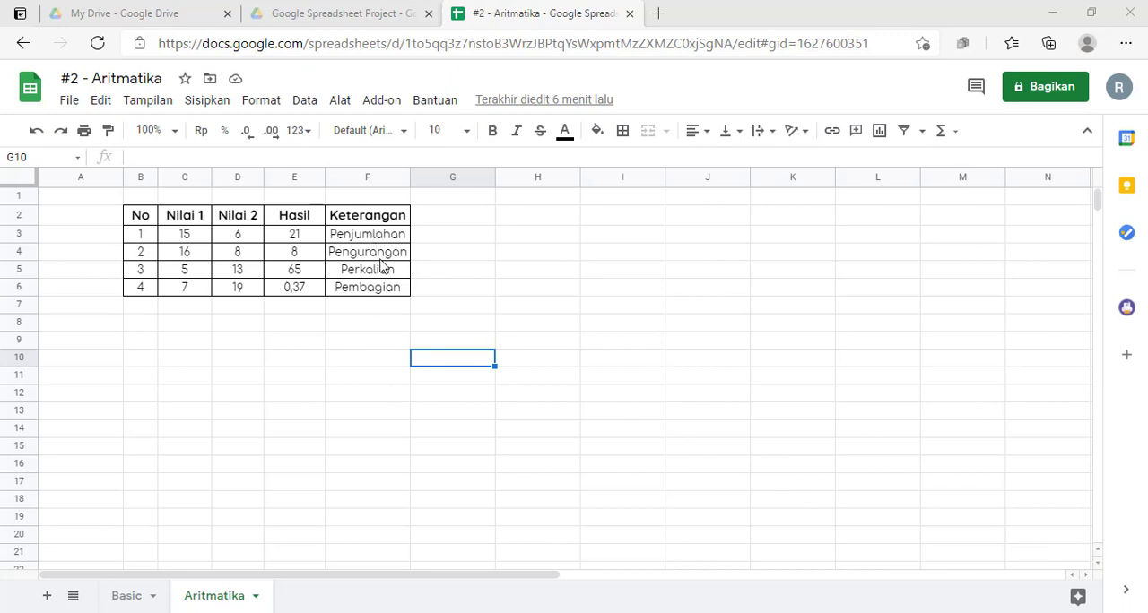
pyautogui.click(389, 294)
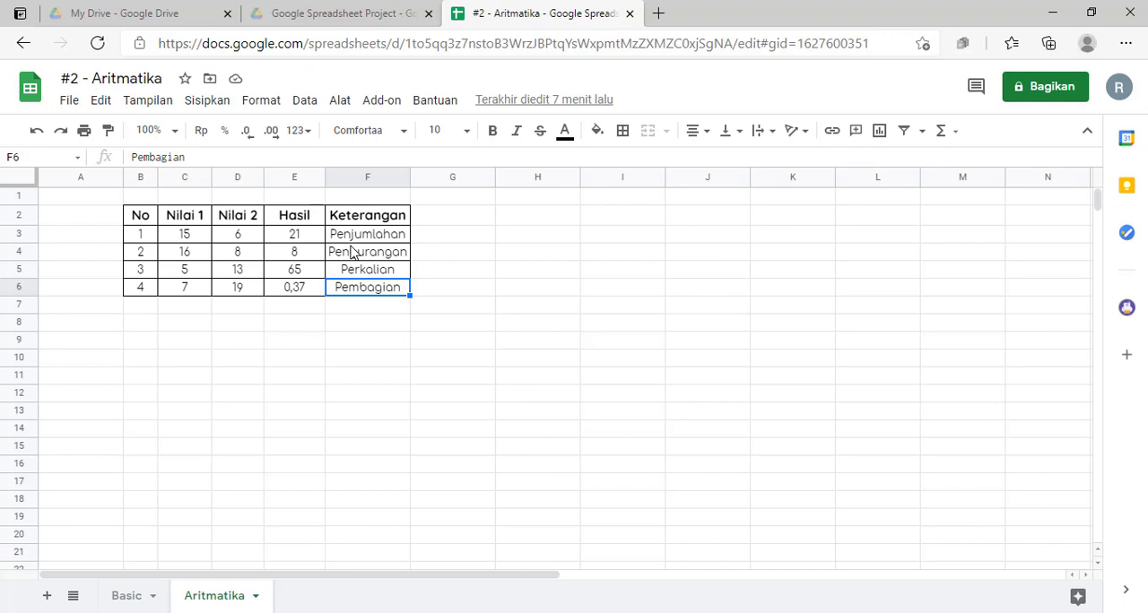
pyautogui.click(204, 344)
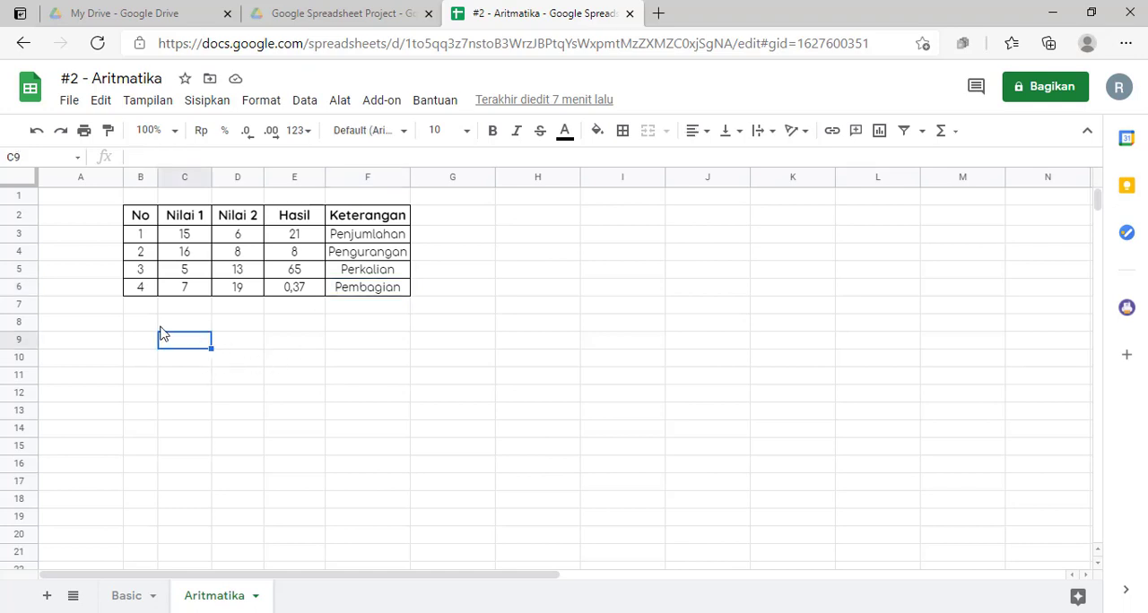
pyautogui.click(261, 331)
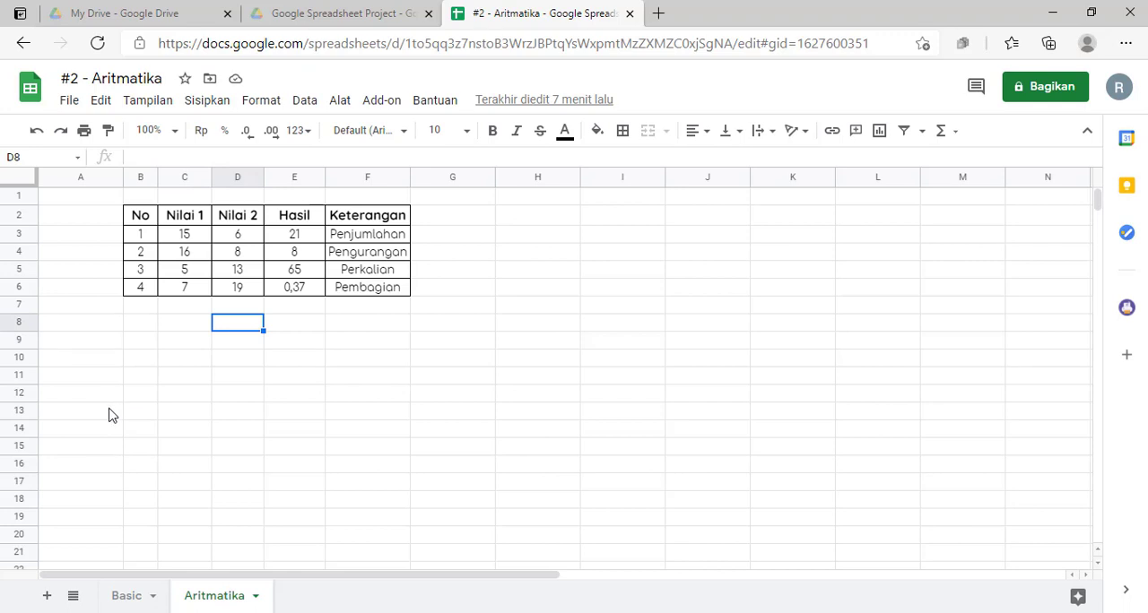
# Step: Add a new sheet to the spreadsheet and rename it SUM Cell
pyautogui.click(47, 599)
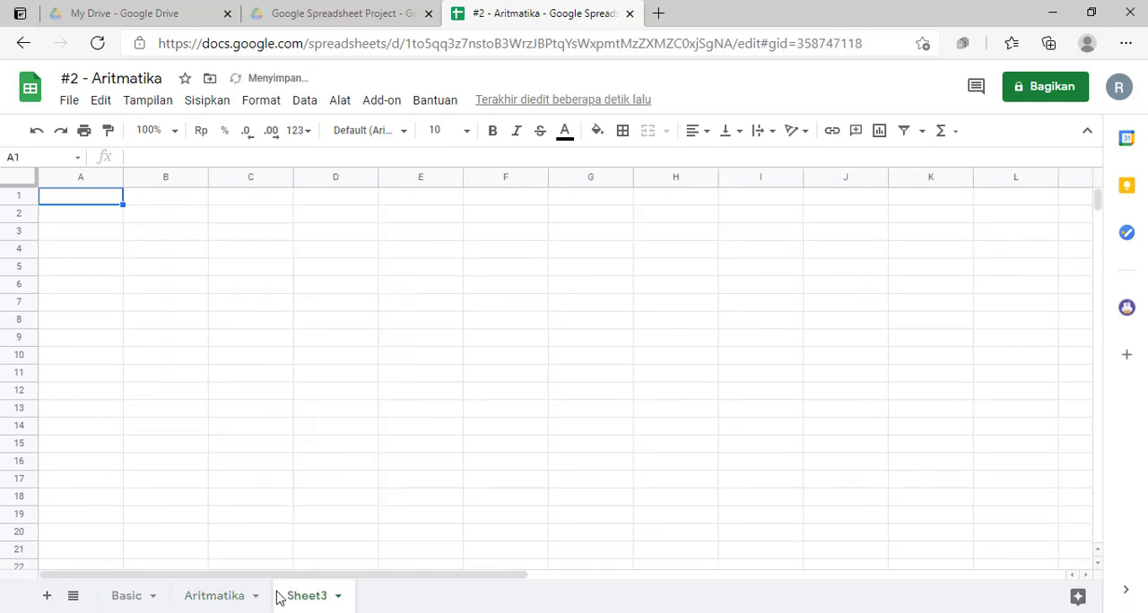
pyautogui.doubleClick(300, 596)
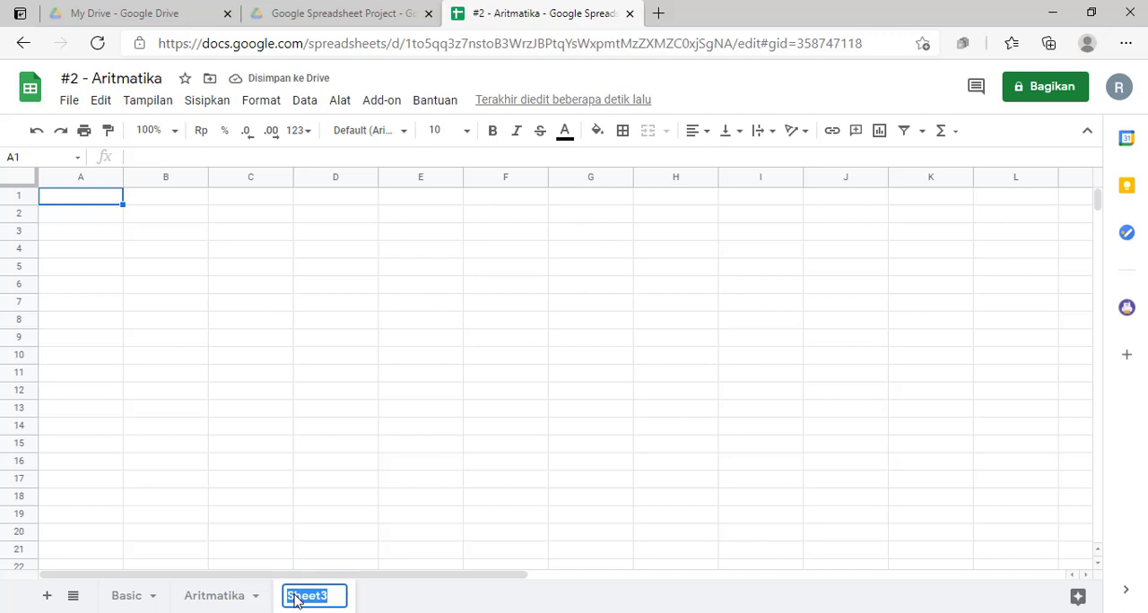
pyautogui.write('S')
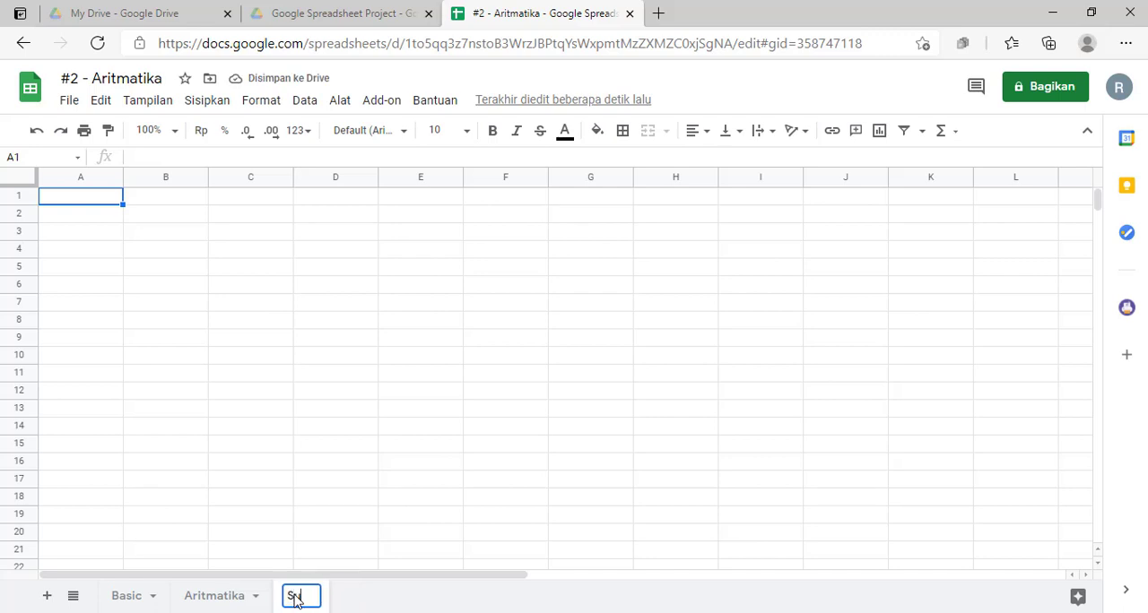
pyautogui.press('BackSpace')
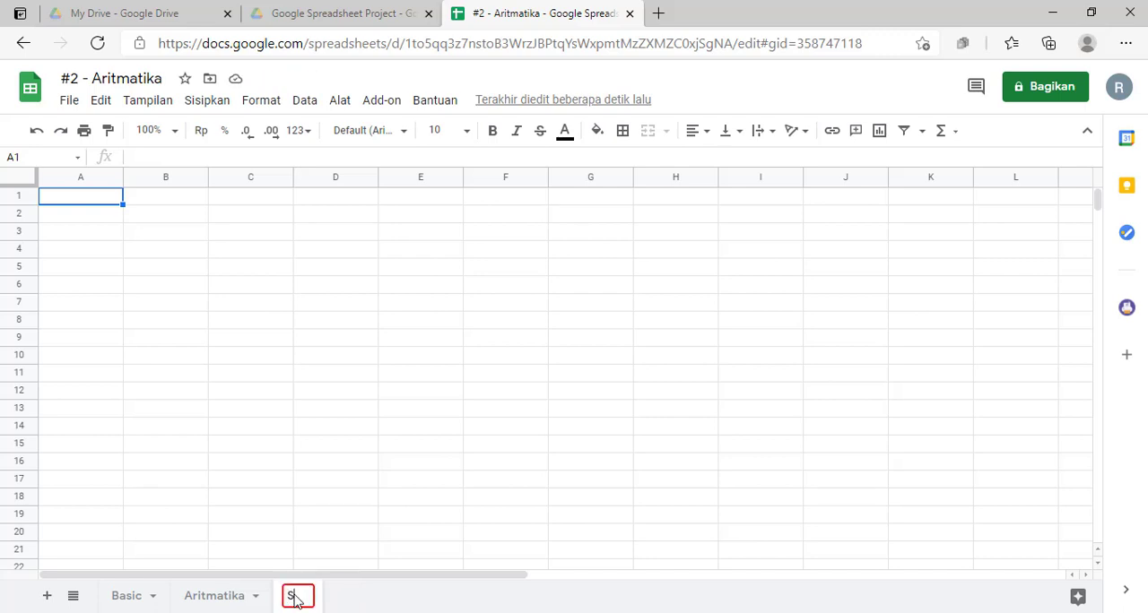
pyautogui.write('UM Cel')
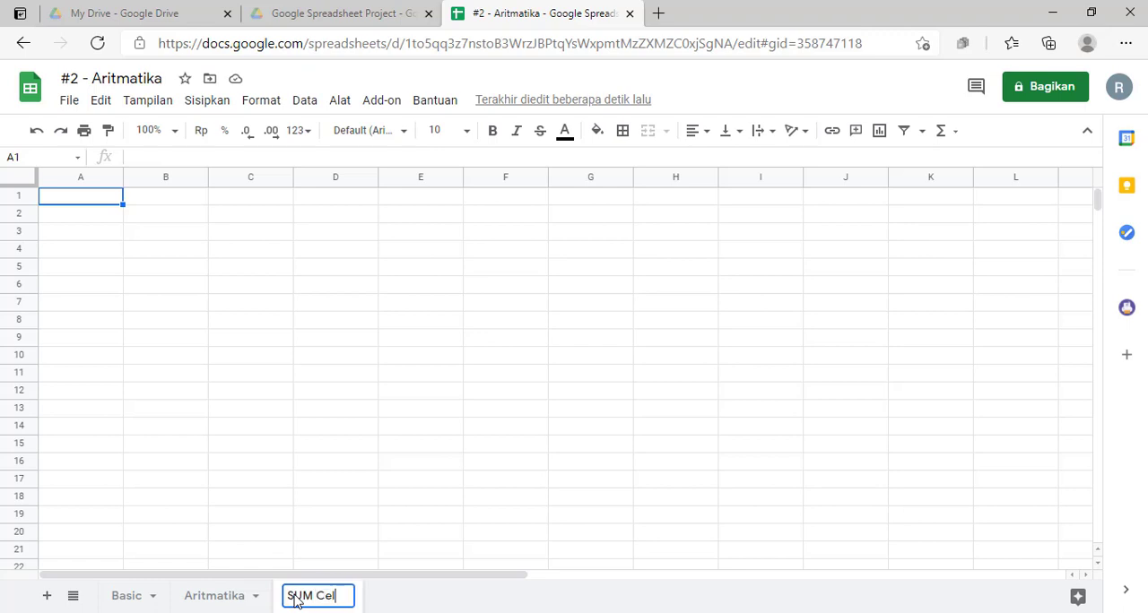
pyautogui.write('l')
pyautogui.press('Return')
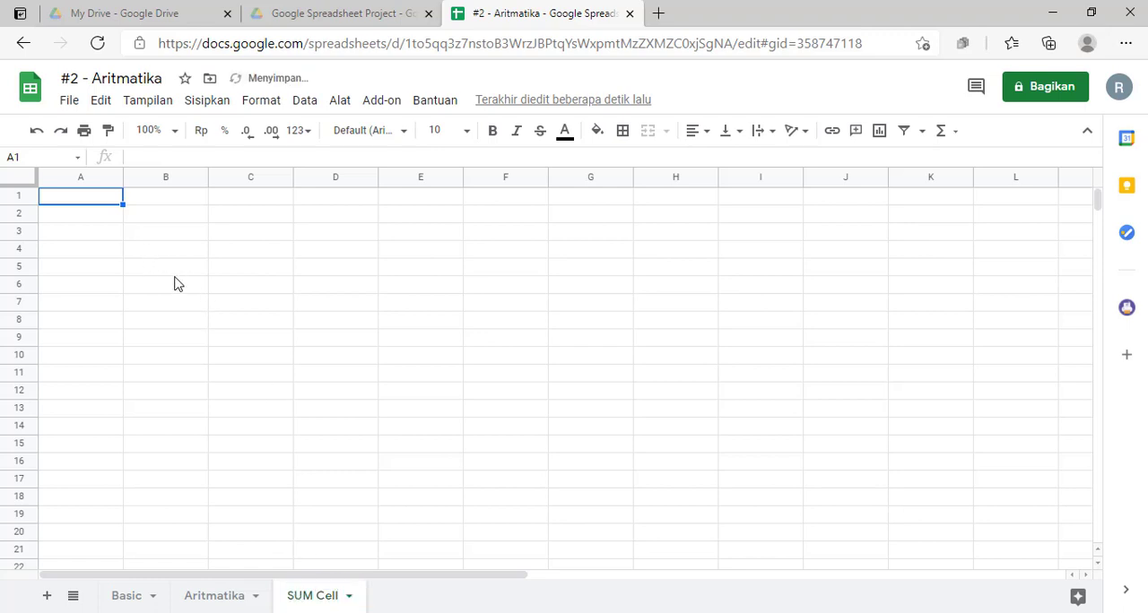
# Step: Rename the spreadsheet file as #3 - Aritmatika (Penambahan Antar Cell)
pyautogui.click(175, 267)
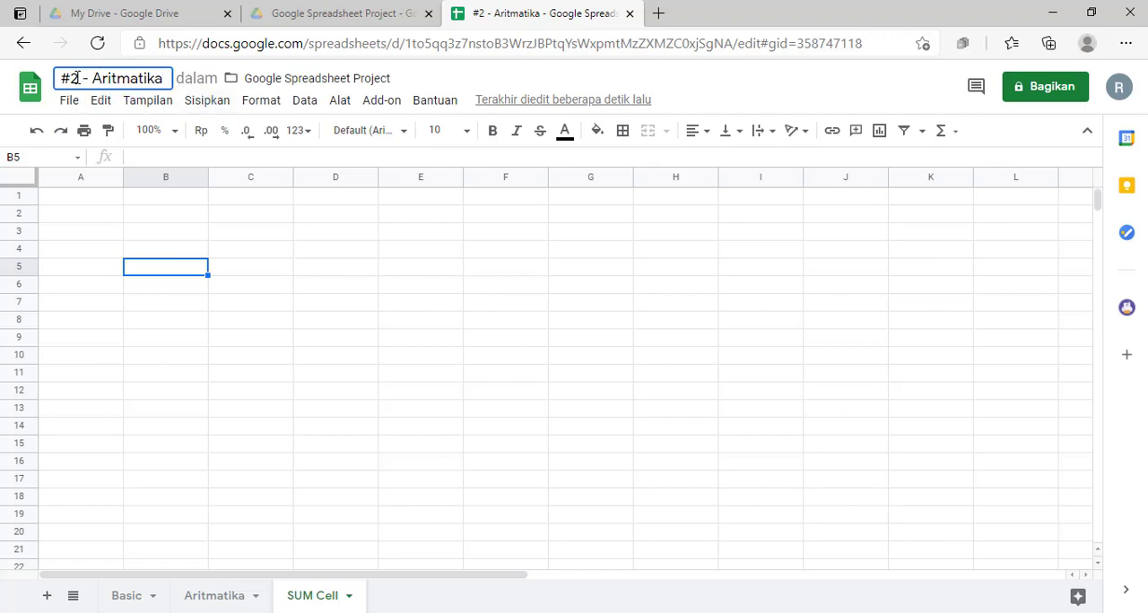
pyautogui.press('BackSpace')
pyautogui.write('3 - Aritmatika (P')
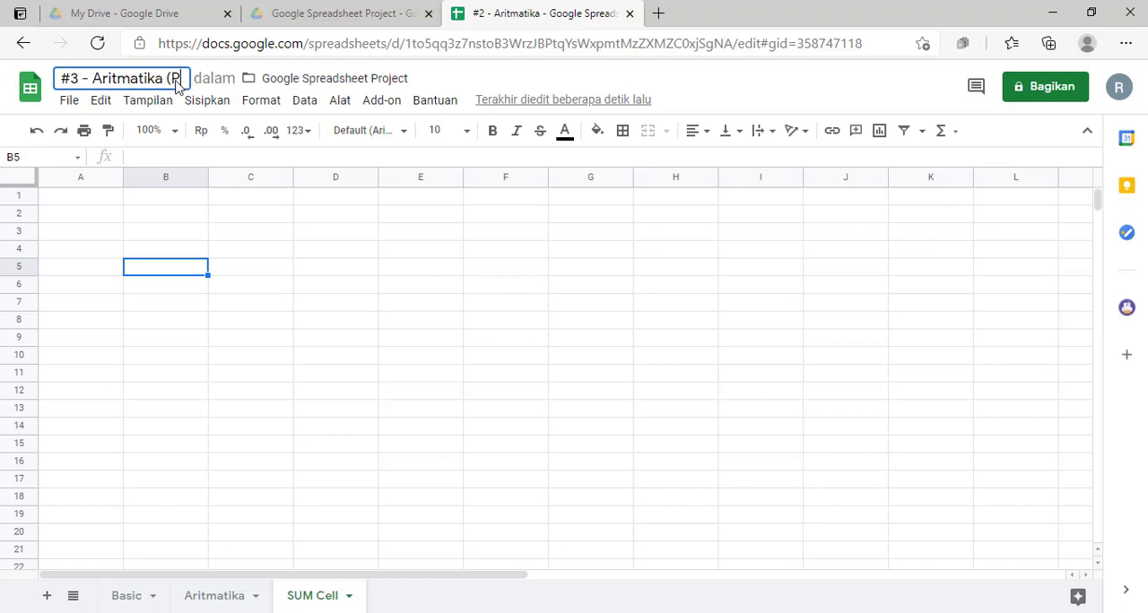
pyautogui.write('enamb')
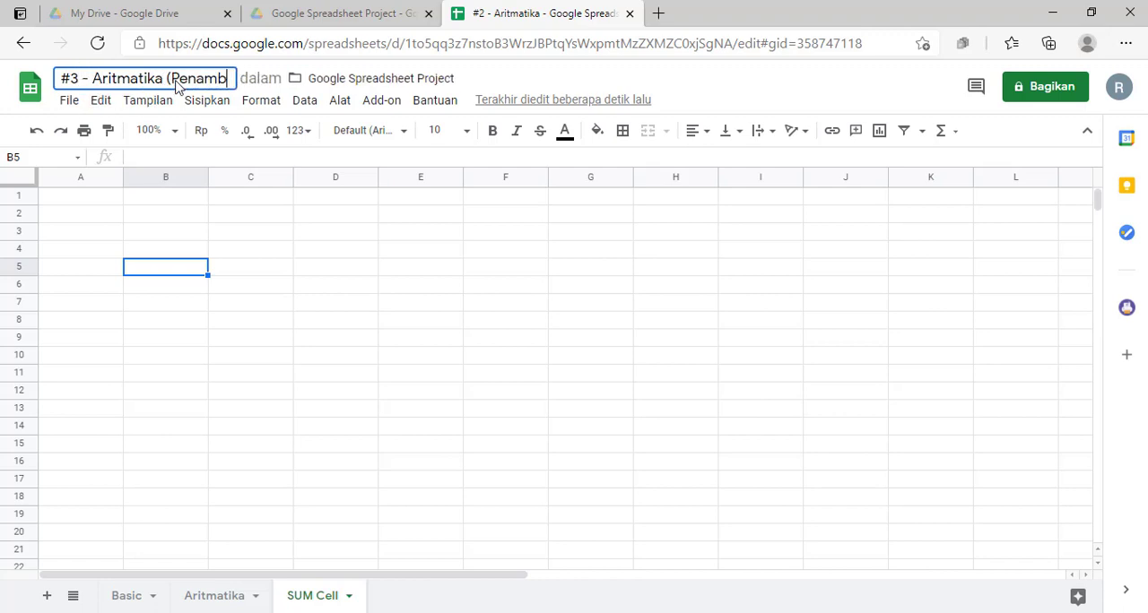
pyautogui.write('ahan Antar ')
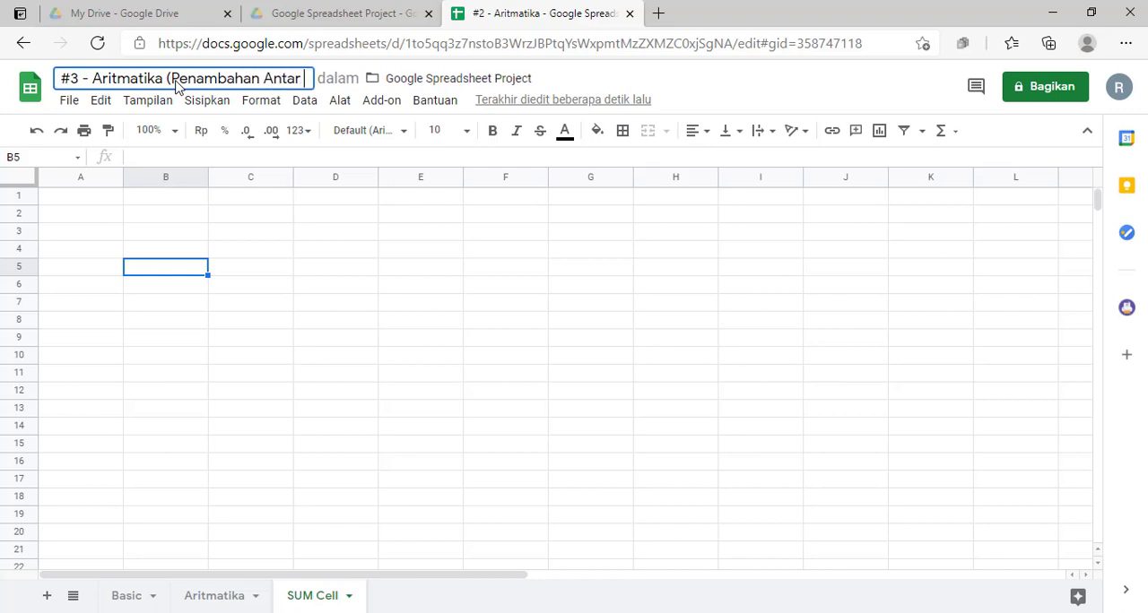
pyautogui.write('Cell)')
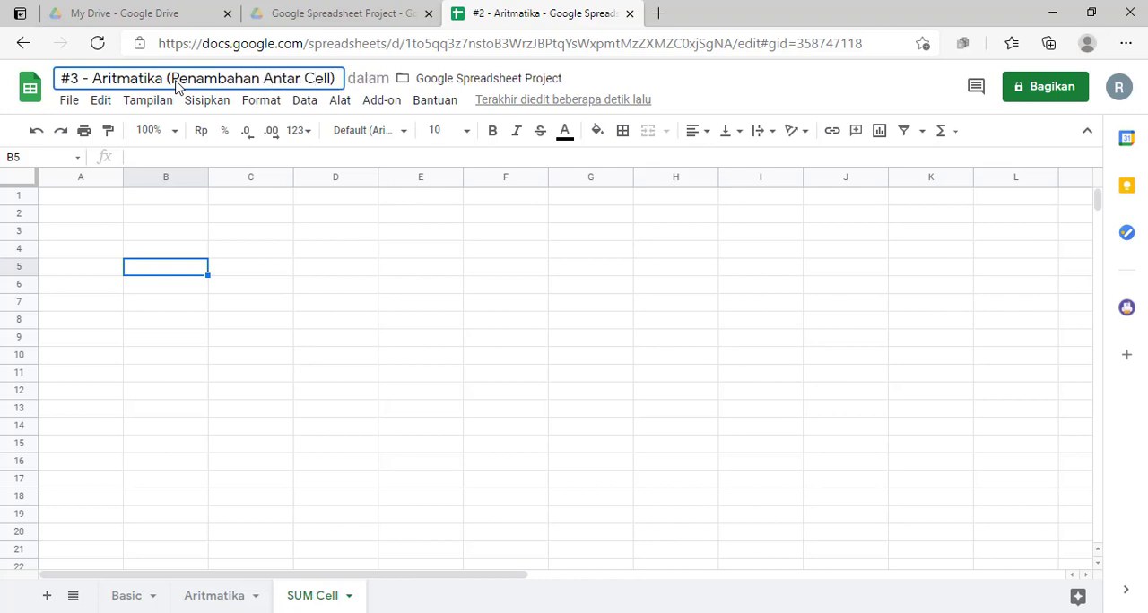
pyautogui.click(336, 394)
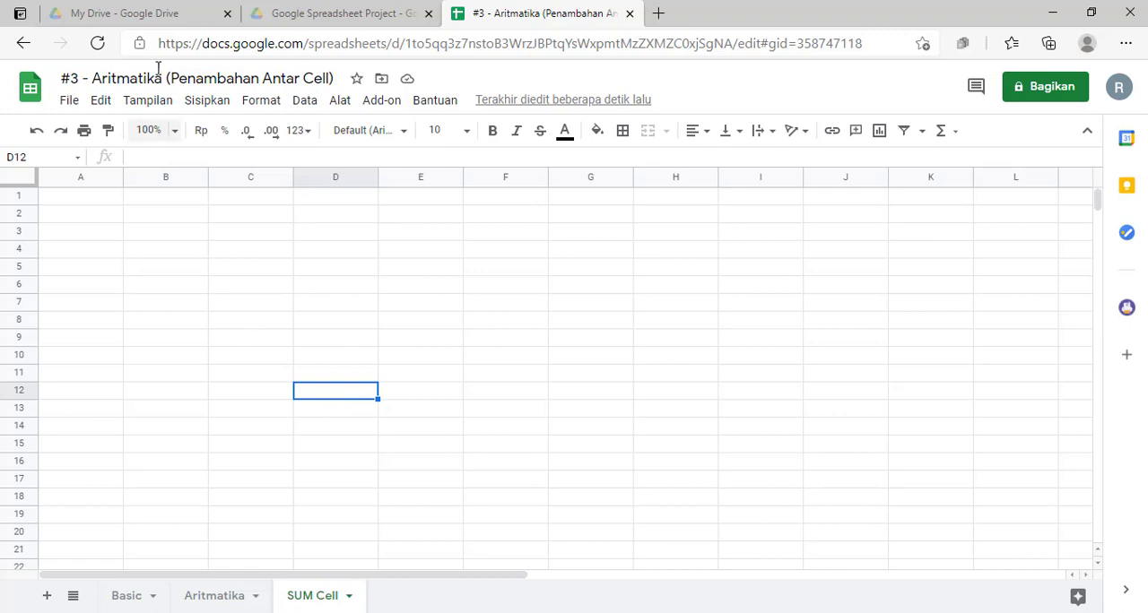
pyautogui.click(257, 392)
pyautogui.click(154, 340)
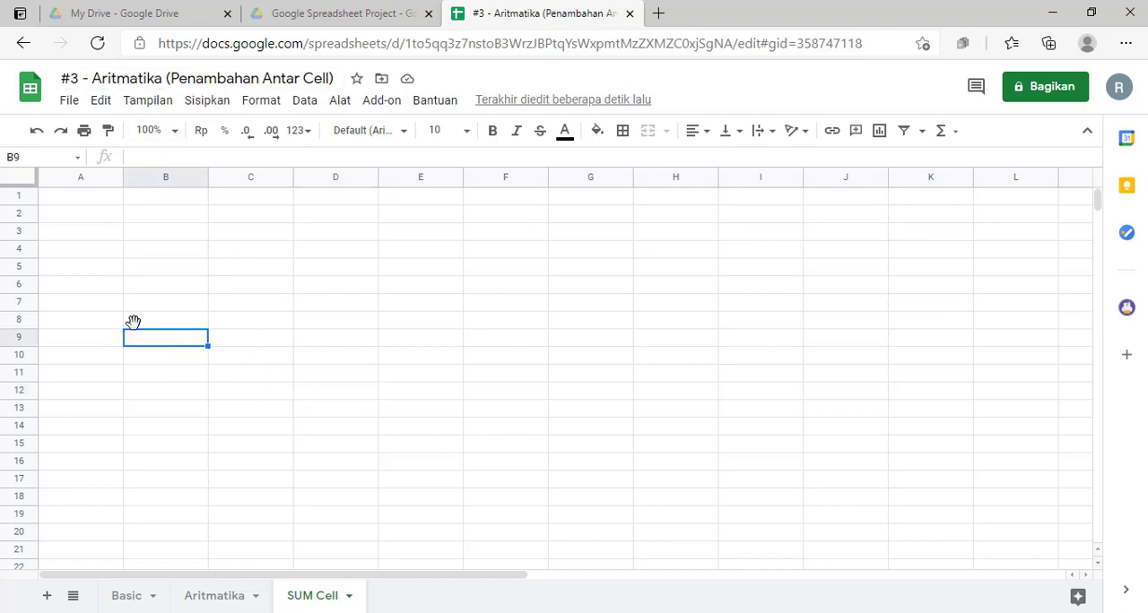
pyautogui.click(102, 309)
pyautogui.click(175, 277)
pyautogui.click(174, 331)
# Step: Enter the table title TOTAL PENJUALAN BERAS TOKO "ABC" in cell A2
pyautogui.click(87, 218)
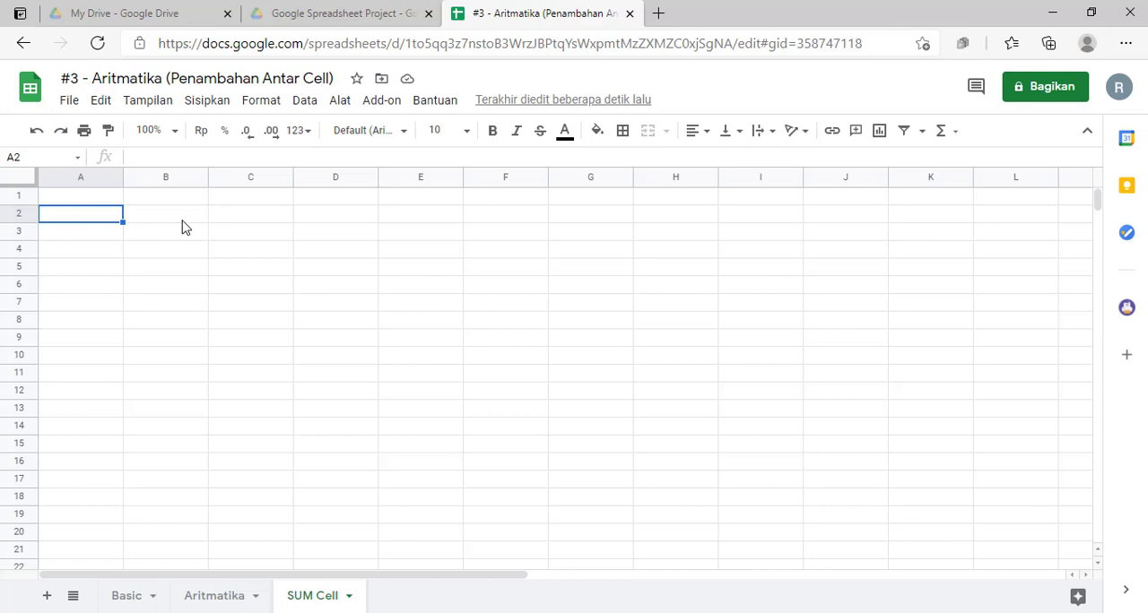
pyautogui.write('Pen')
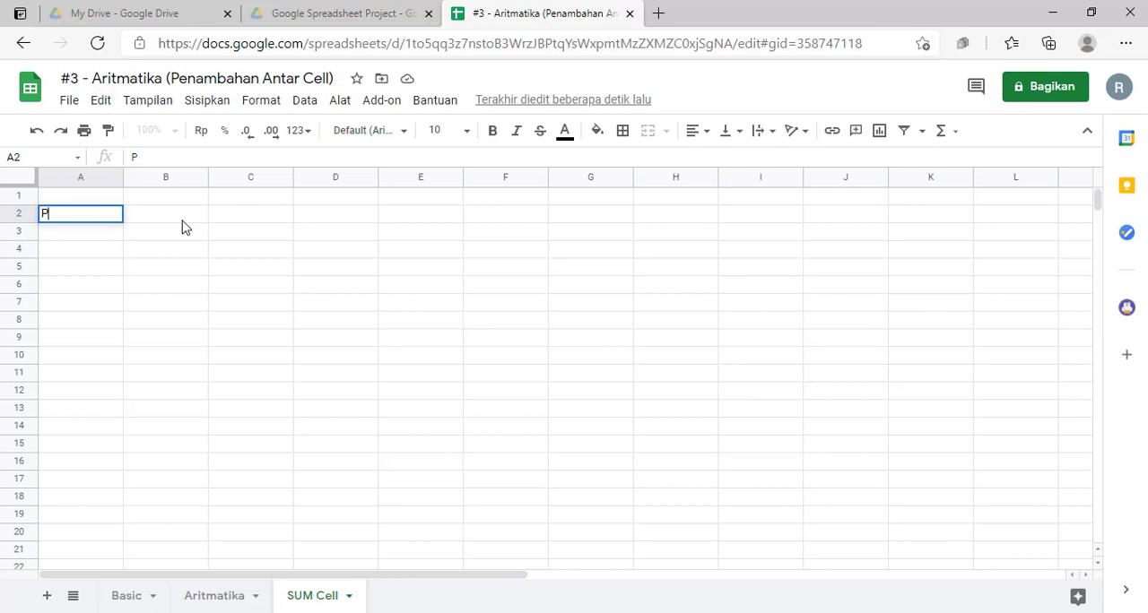
pyautogui.press('BackSpace')
pyautogui.write('RA')
pyautogui.press('BackSpace')
pyautogui.write('OTAL [ENJU')
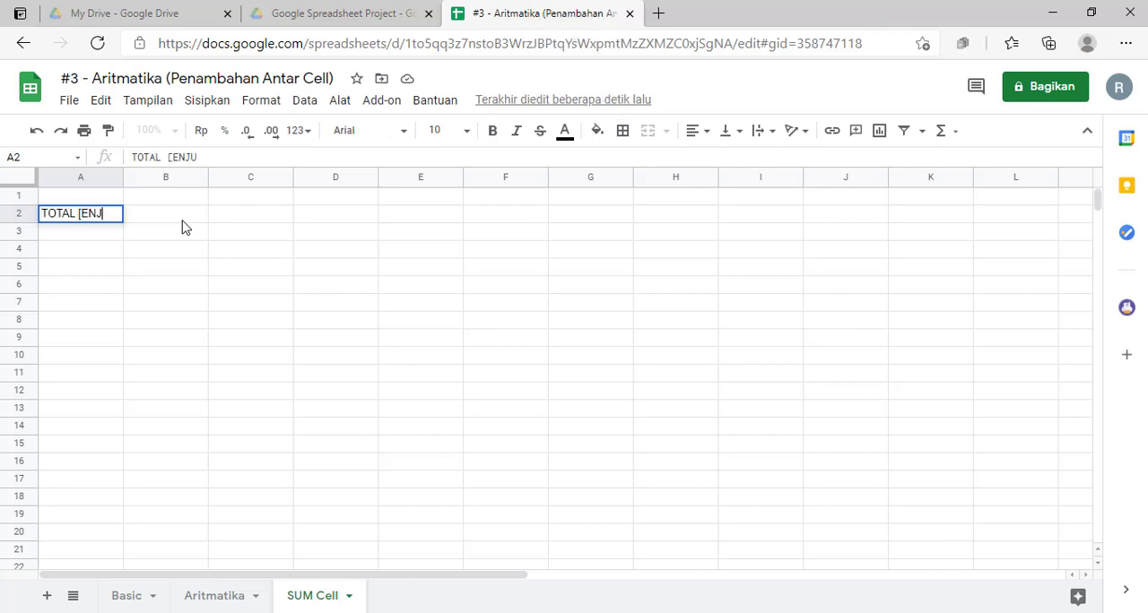
pyautogui.press('BackSpace')
pyautogui.press('BackSpace')
pyautogui.press('BackSpace')
pyautogui.write('PENJUMLAHAN')
pyautogui.press('BackSpace')
pyautogui.press('BackSpace')
pyautogui.press('BackSpace')
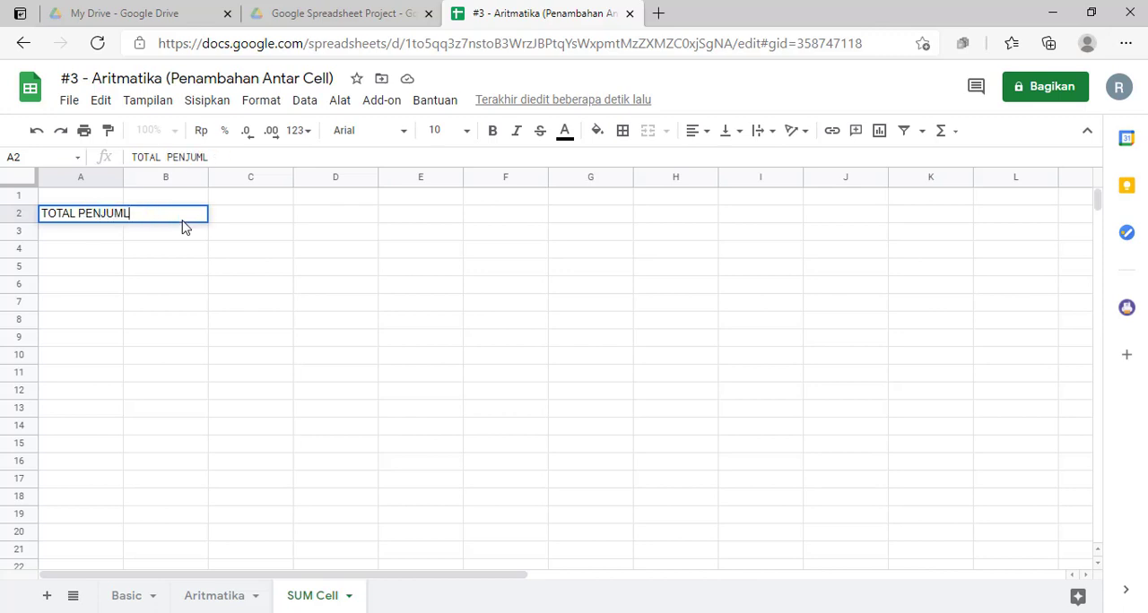
pyautogui.write('ALAN BERA')
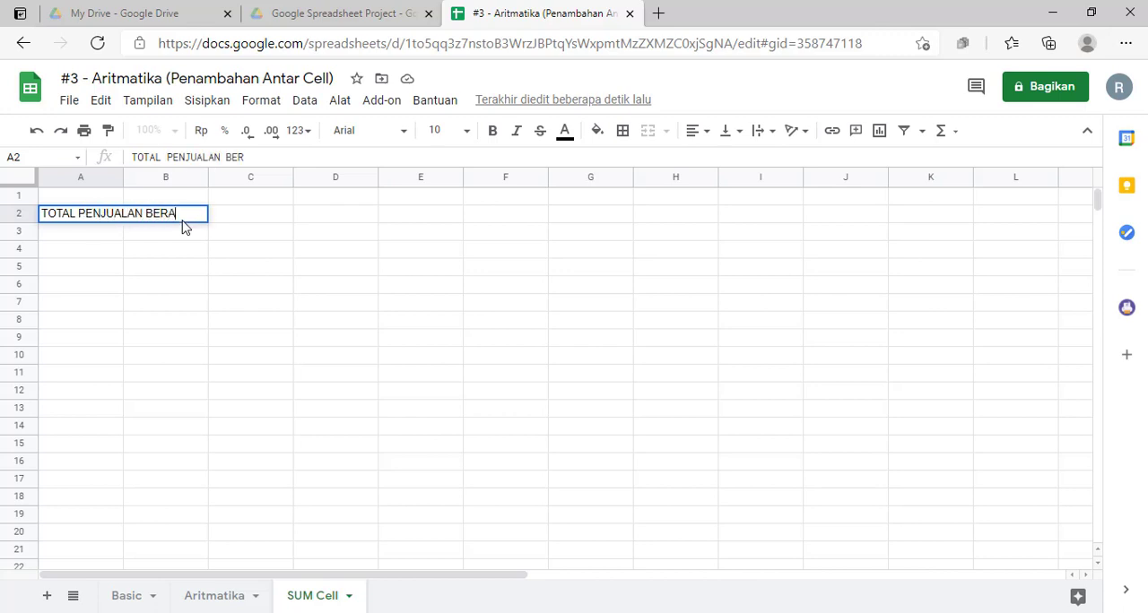
pyautogui.write('S TOKO')
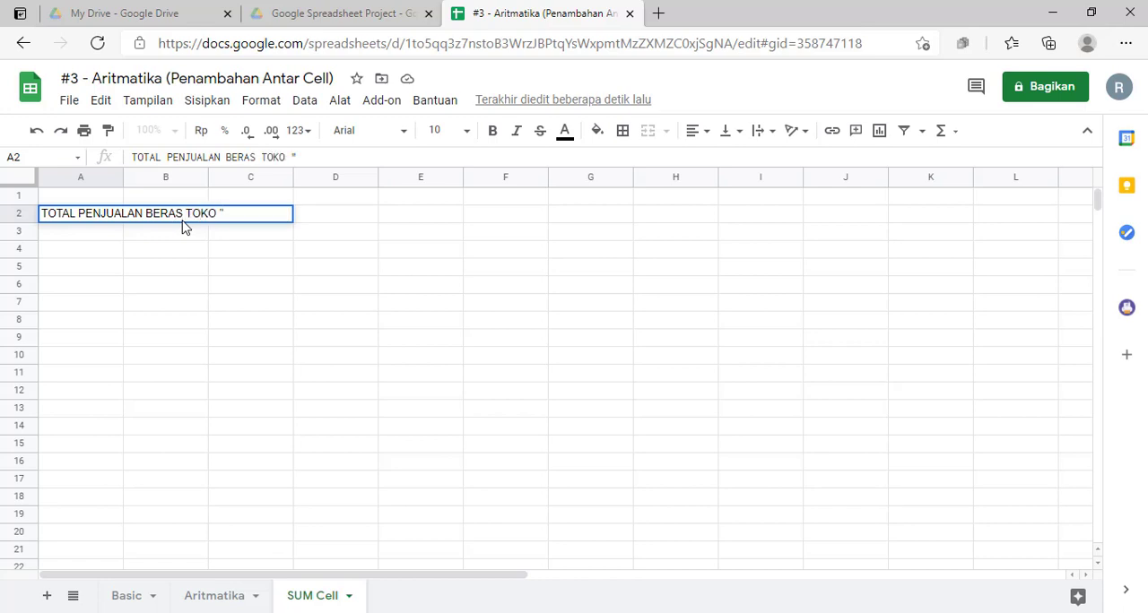
pyautogui.write(' "ABC')
pyautogui.press('Return')
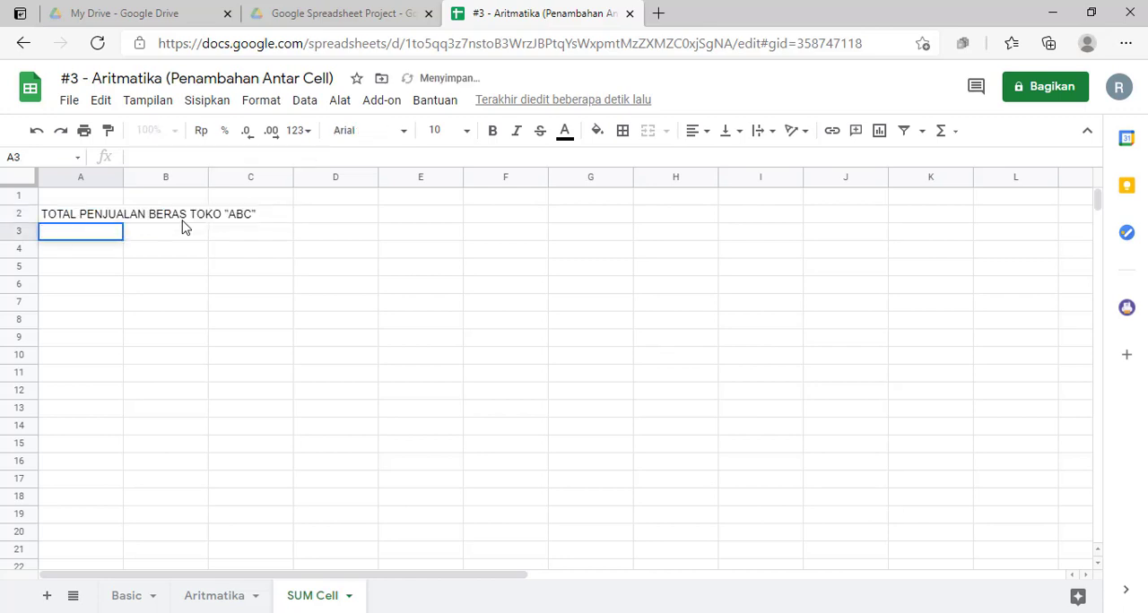
# Step: Enter the column headers NO, Nama Beras and Periode in cells A4, B4 and C4
pyautogui.press('Down')
pyautogui.write('n')
pyautogui.write('NO')
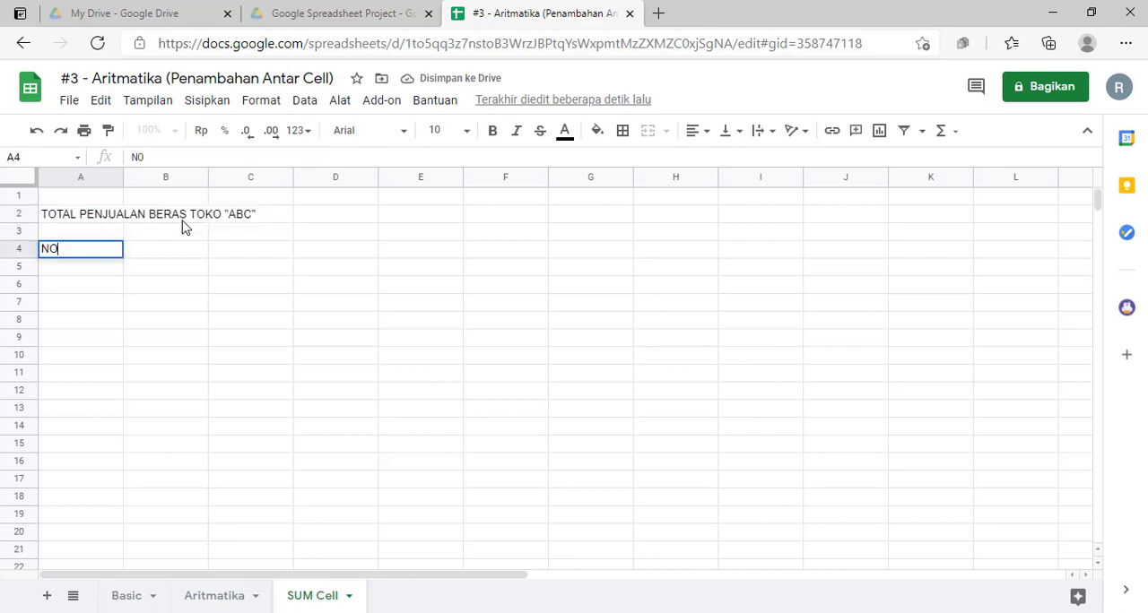
pyautogui.press('Tab')
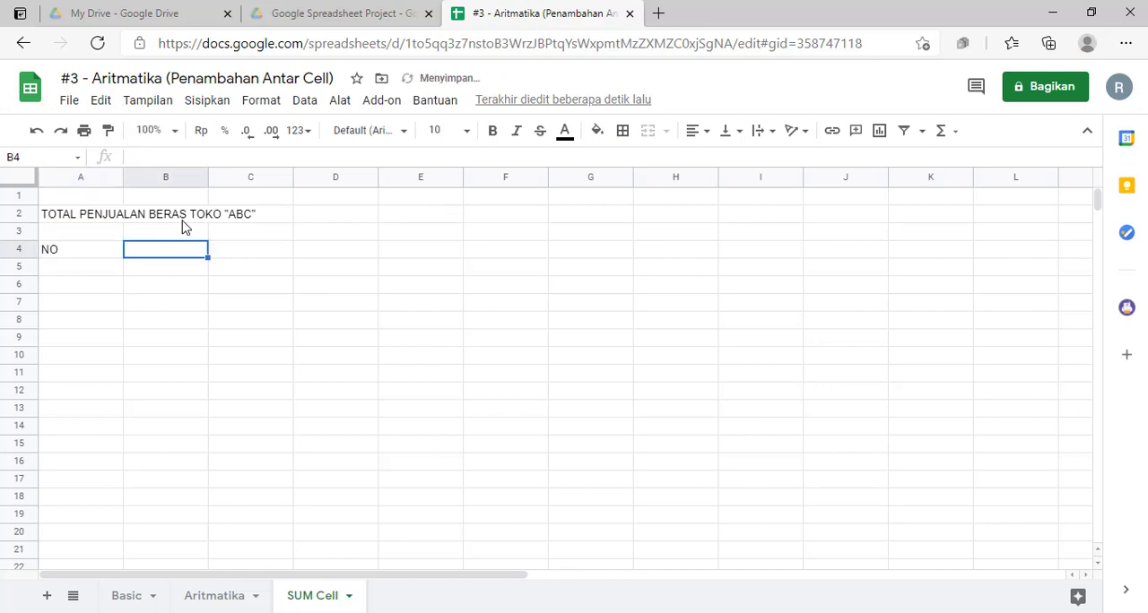
pyautogui.write('NAMA')
pyautogui.press('BackSpace')
pyautogui.press('BackSpace')
pyautogui.press('BackSpace')
pyautogui.press('BackSpace')
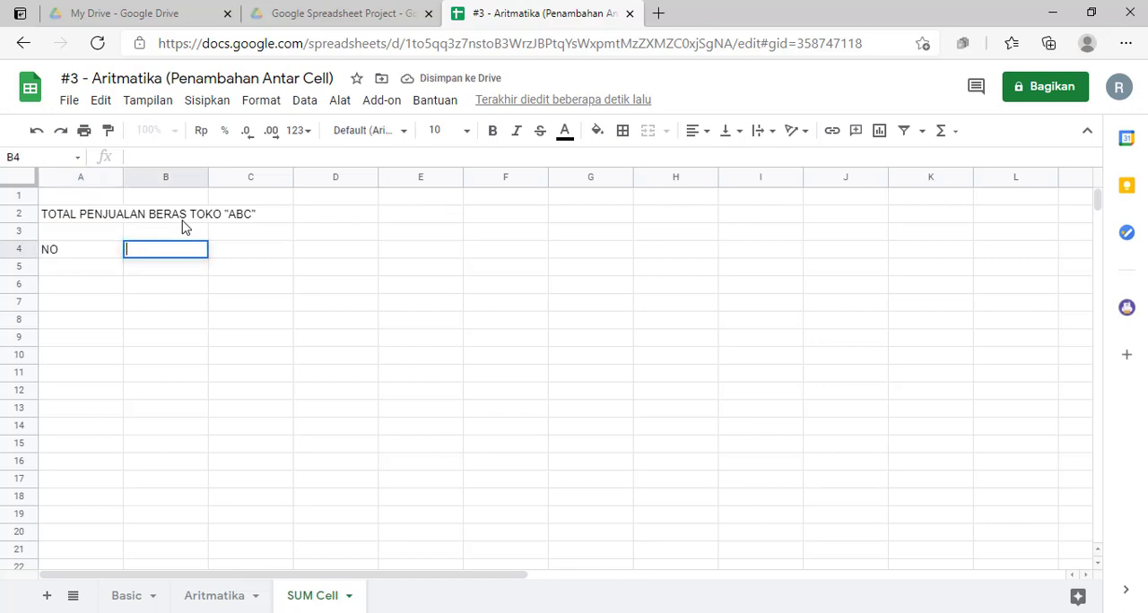
pyautogui.write('Nama ')
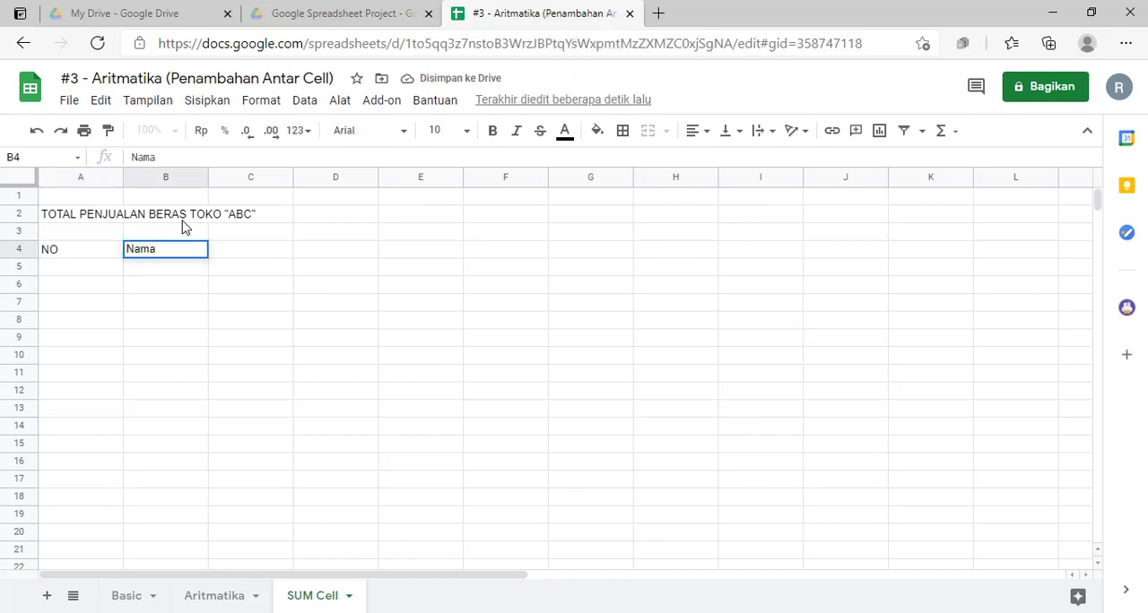
pyautogui.write('Beras')
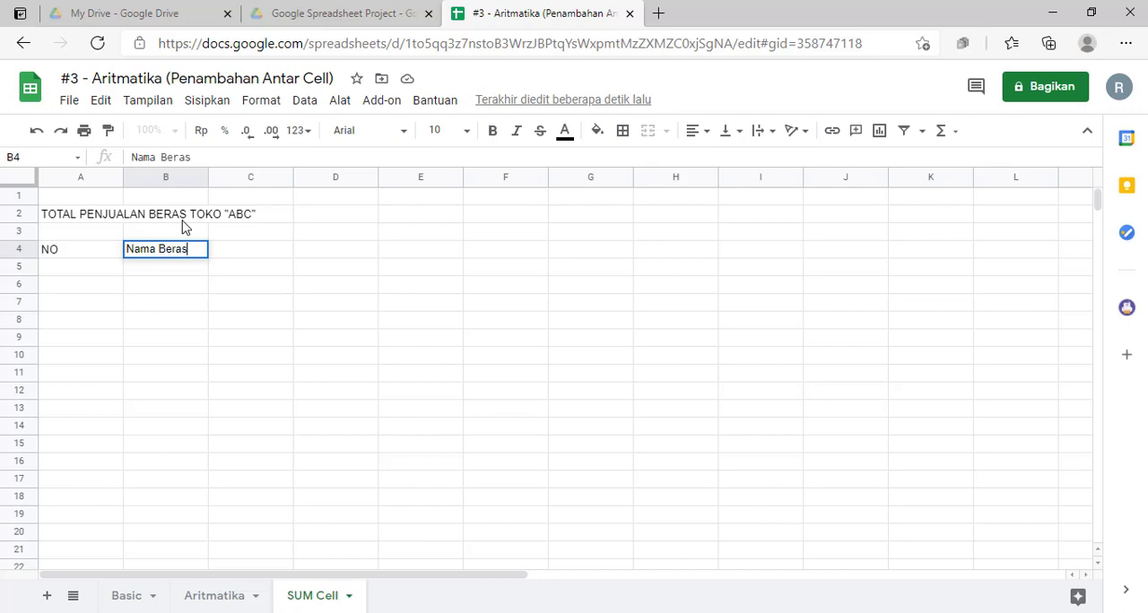
pyautogui.press('Tab')
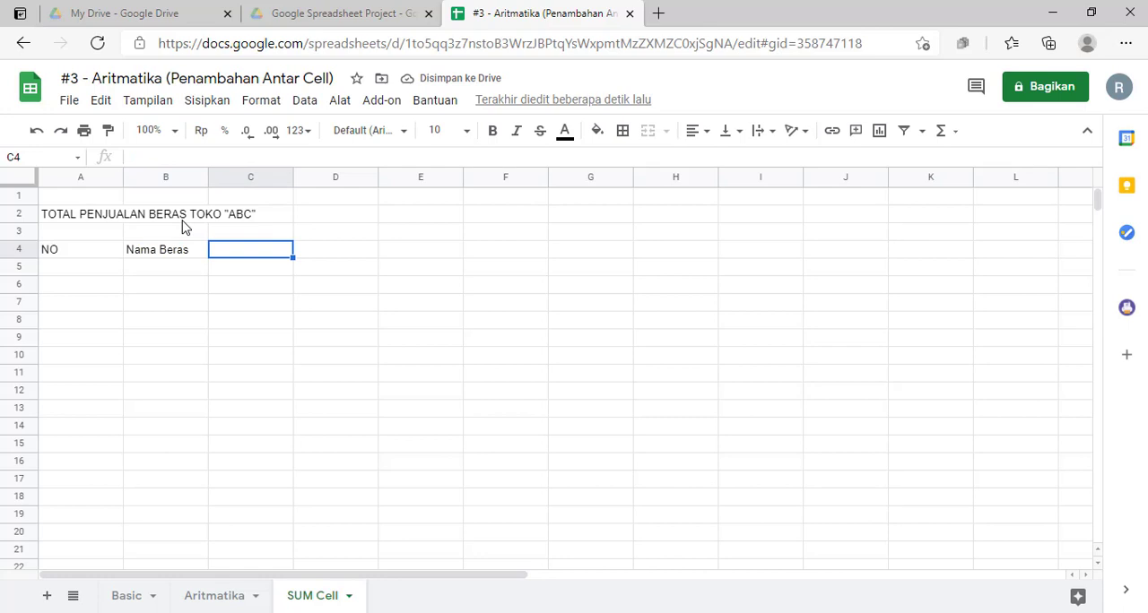
pyautogui.write('Periode')
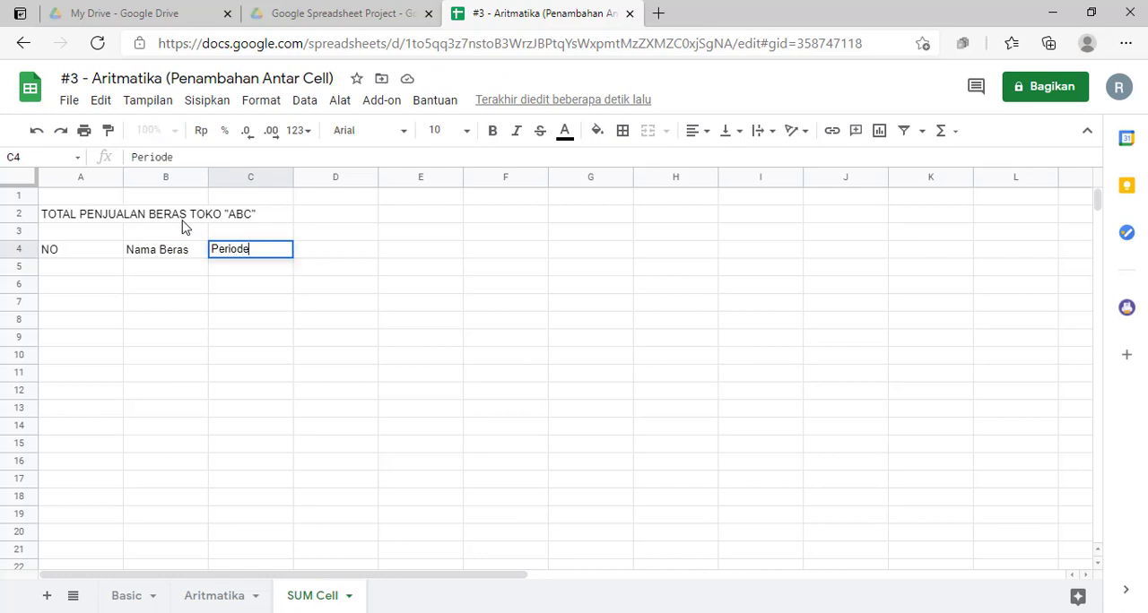
pyautogui.press('Return')
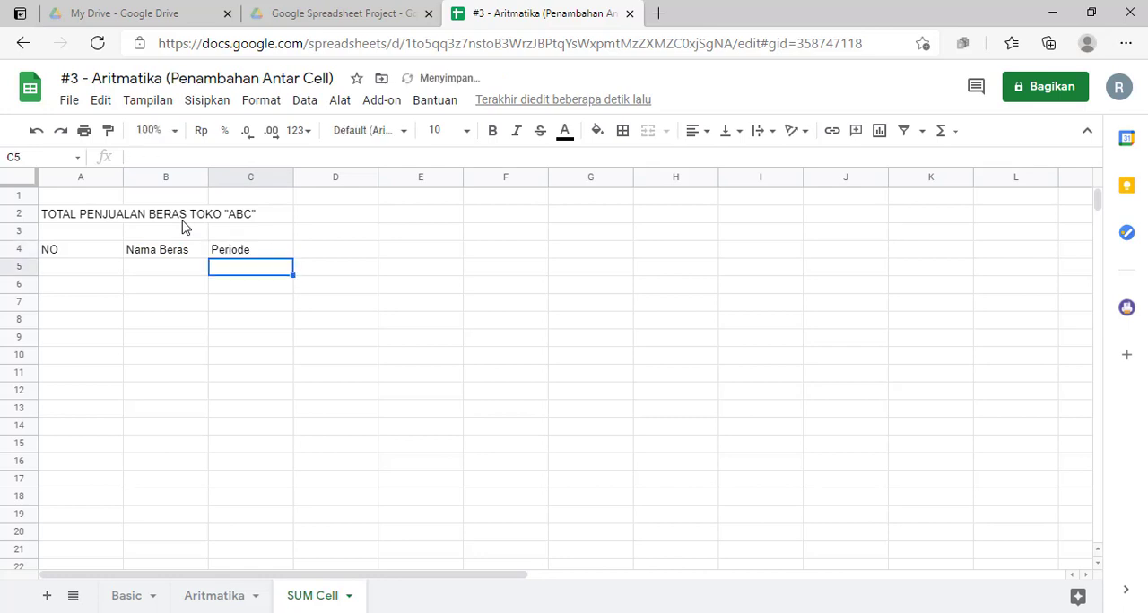
# Step: Enter the month headers Januari, Februari, Maret and April in cells C5 to F5
pyautogui.write('Ja')
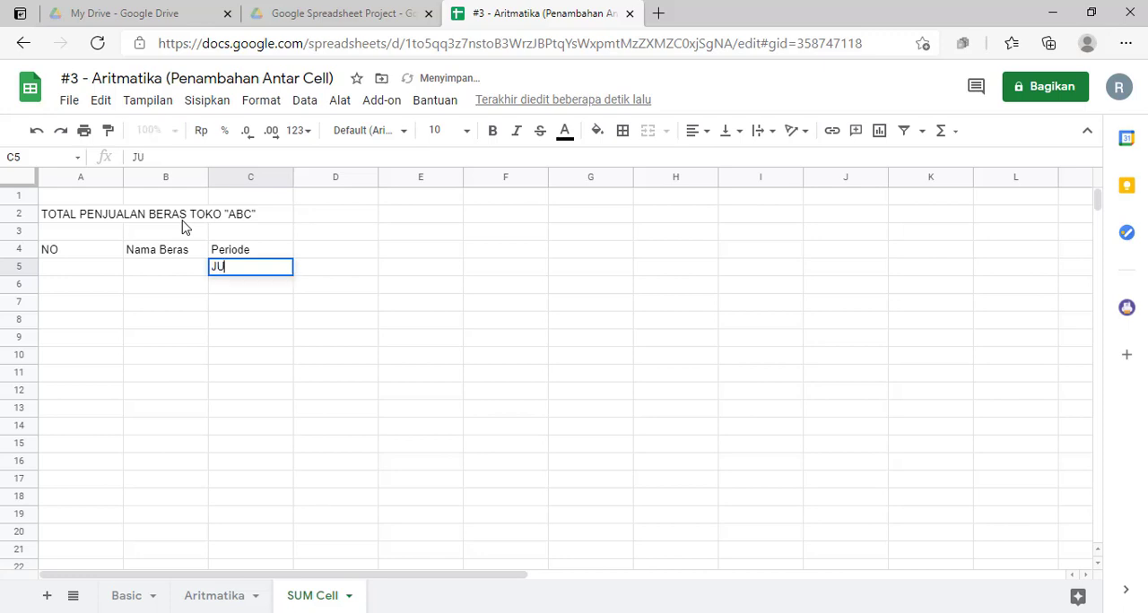
pyautogui.press('BackSpace')
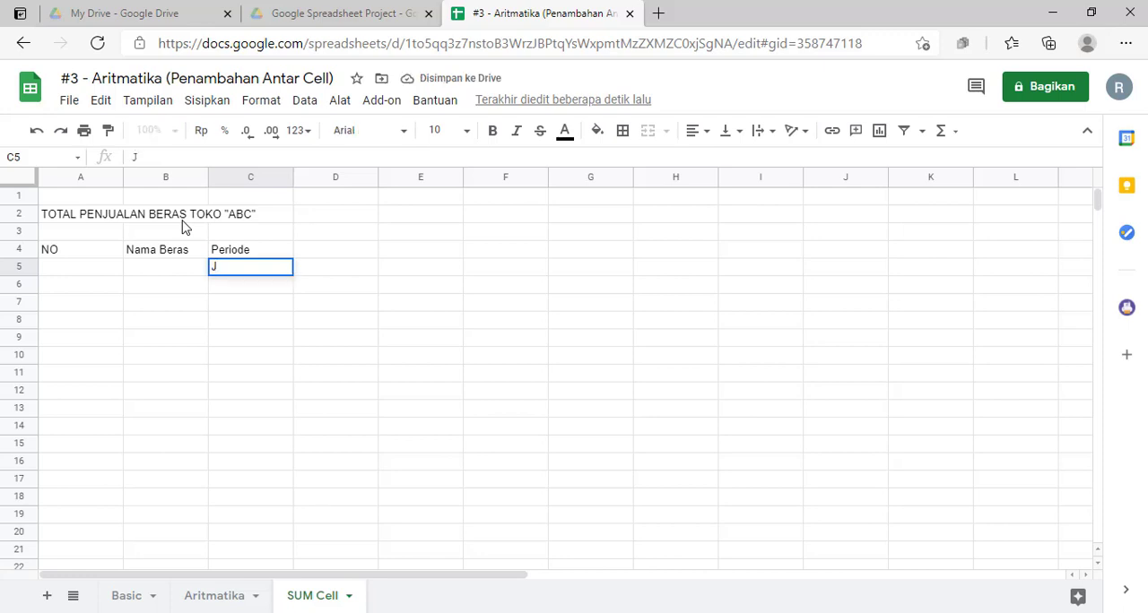
pyautogui.write('anuari')
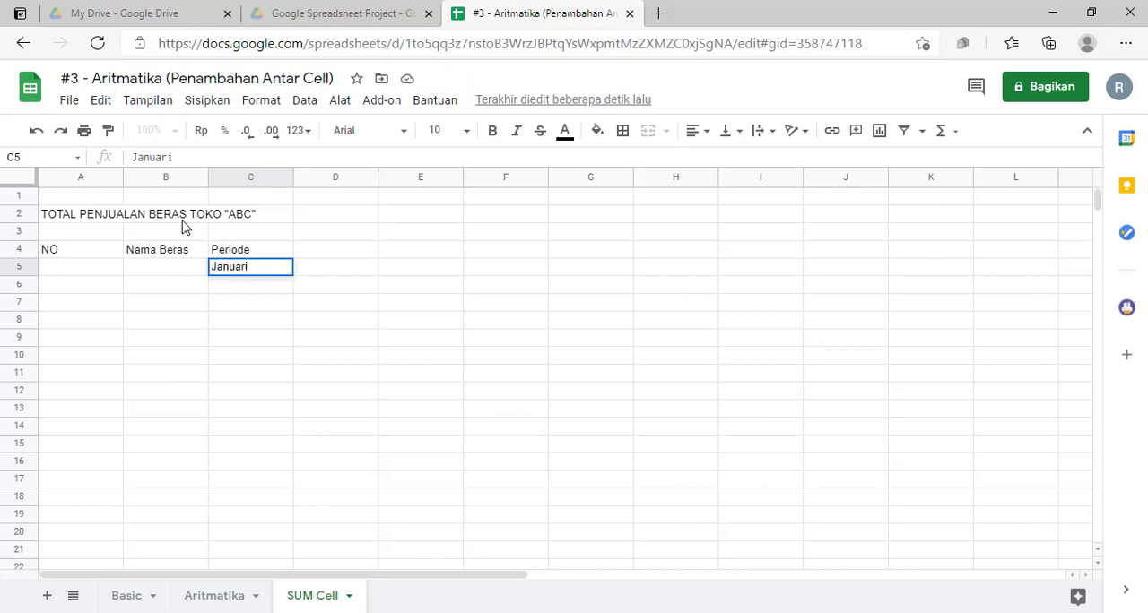
pyautogui.press('Tab')
pyautogui.write('Febr')
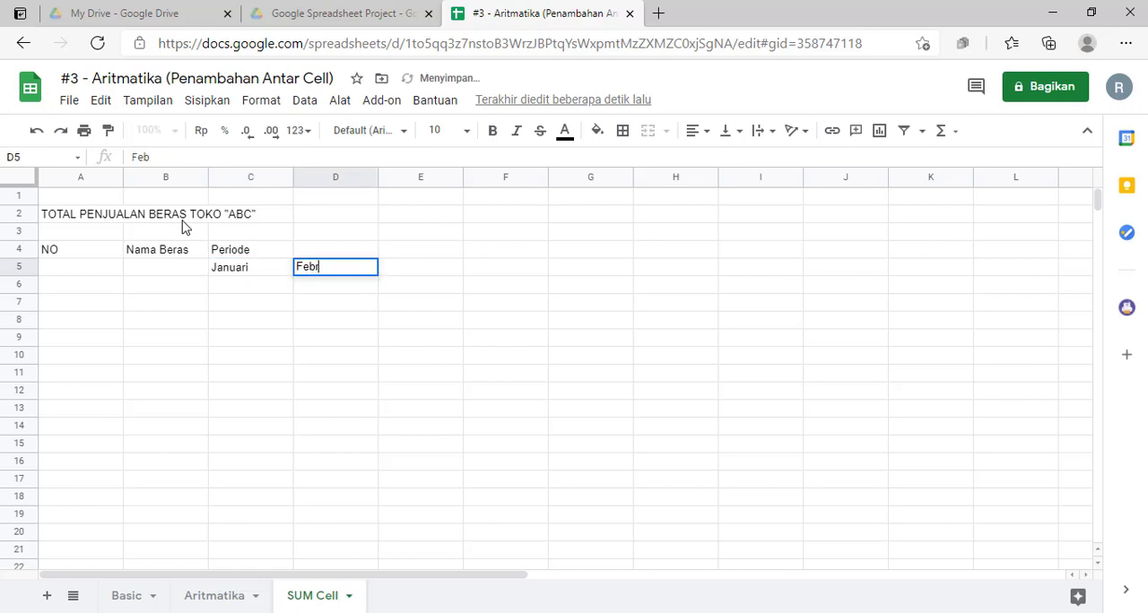
pyautogui.write('uari')
pyautogui.press('Tab')
pyautogui.write('Mare')
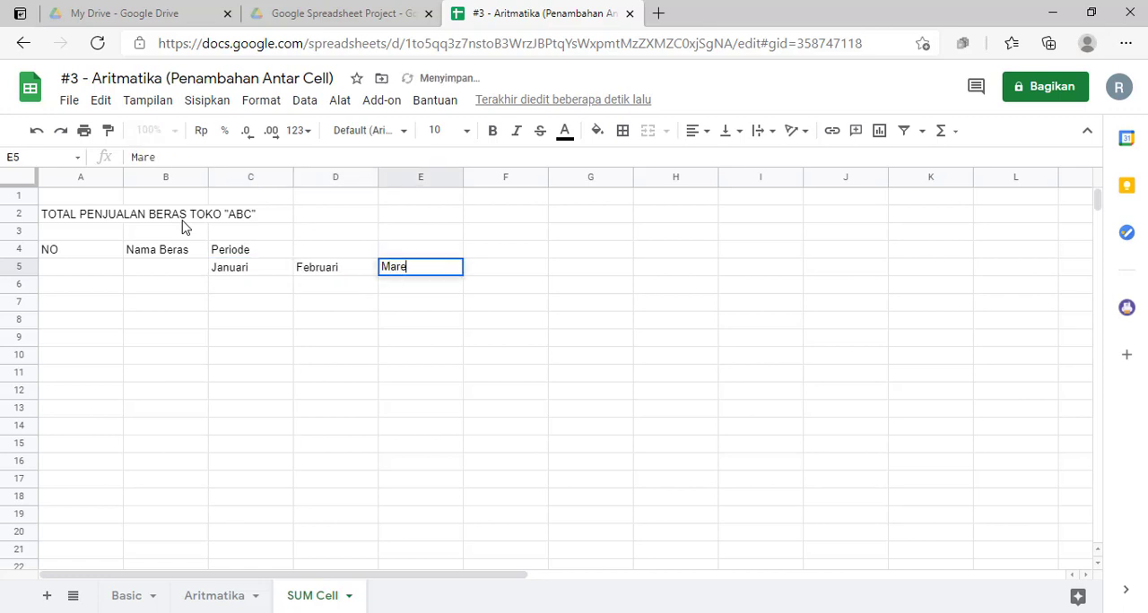
pyautogui.write('t')
pyautogui.press('Tab')
pyautogui.write('A')
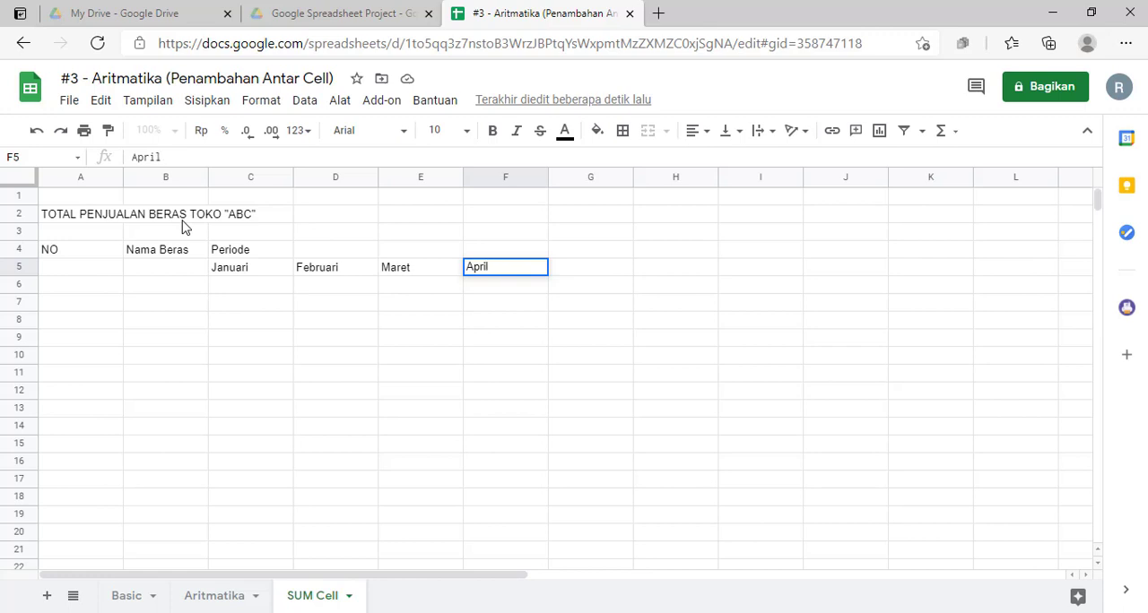
pyautogui.click(159, 335)
# Step: Narrow column A to suit the NO header and widen column B for the rice names
pyautogui.click(122, 178)
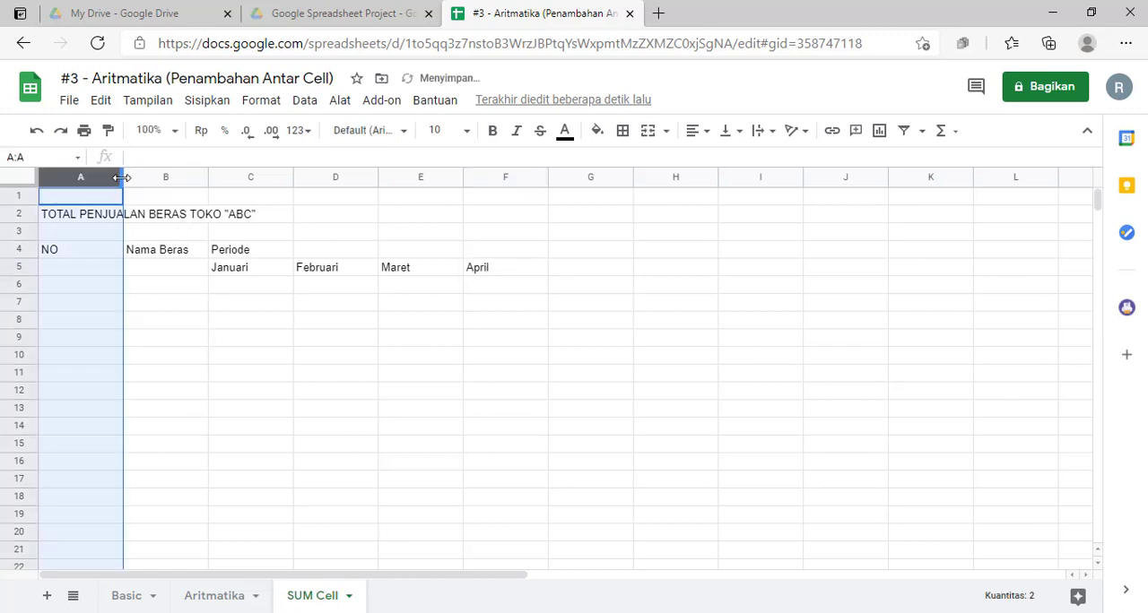
pyautogui.click(149, 286)
pyautogui.moveTo(123, 179); pyautogui.dragTo(76, 184)
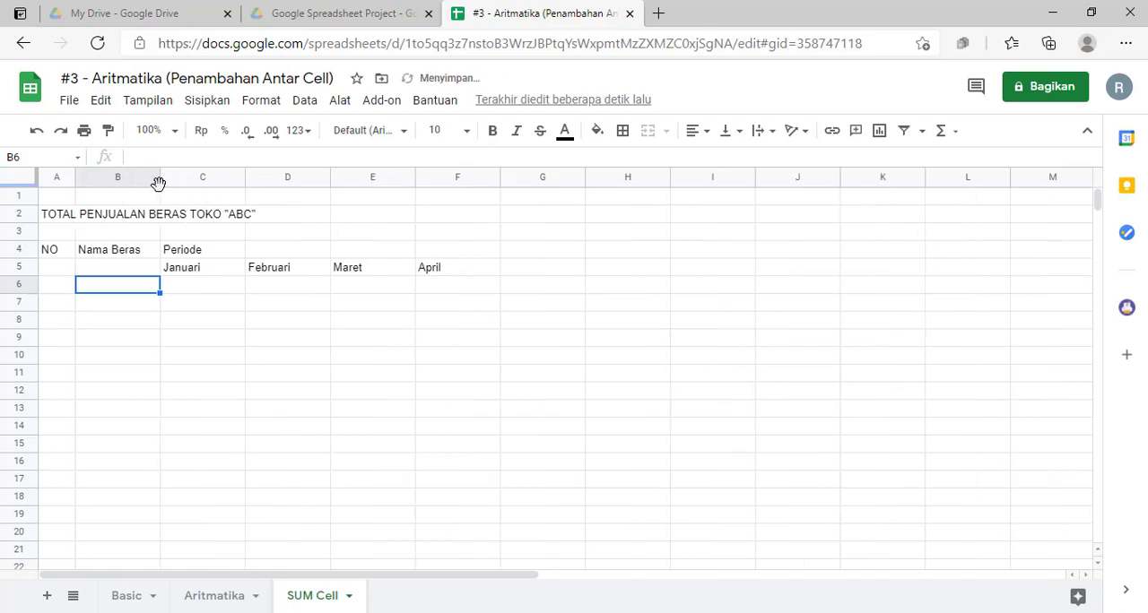
pyautogui.moveTo(158, 183); pyautogui.dragTo(182, 183)
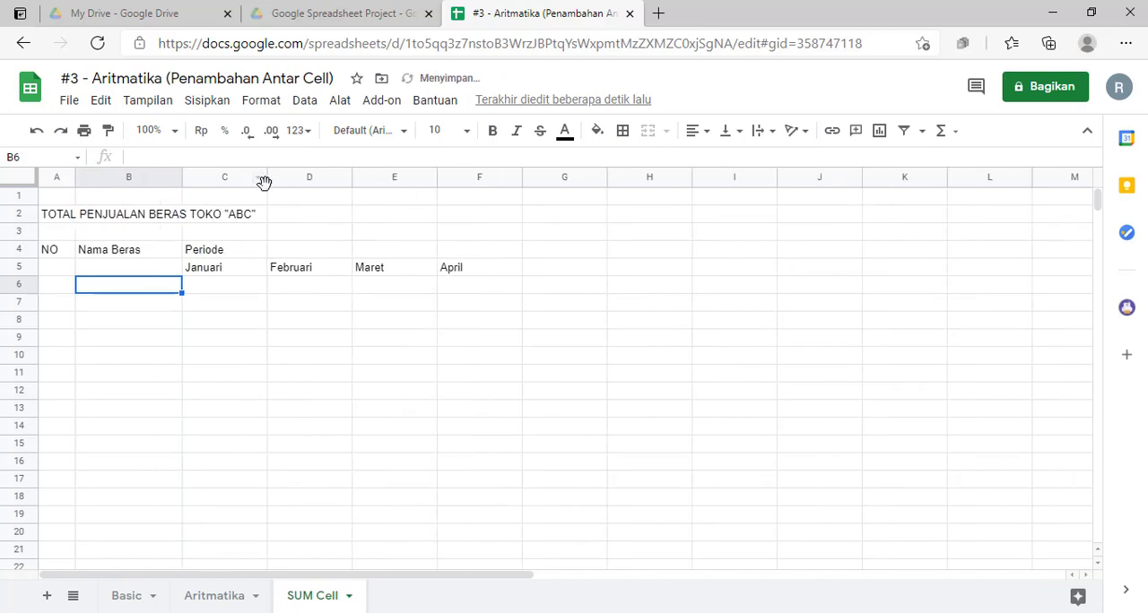
# Step: Narrow columns C, D, E and F to fit the month names
pyautogui.moveTo(266, 182); pyautogui.dragTo(234, 184)
pyautogui.moveTo(318, 179); pyautogui.dragTo(289, 192)
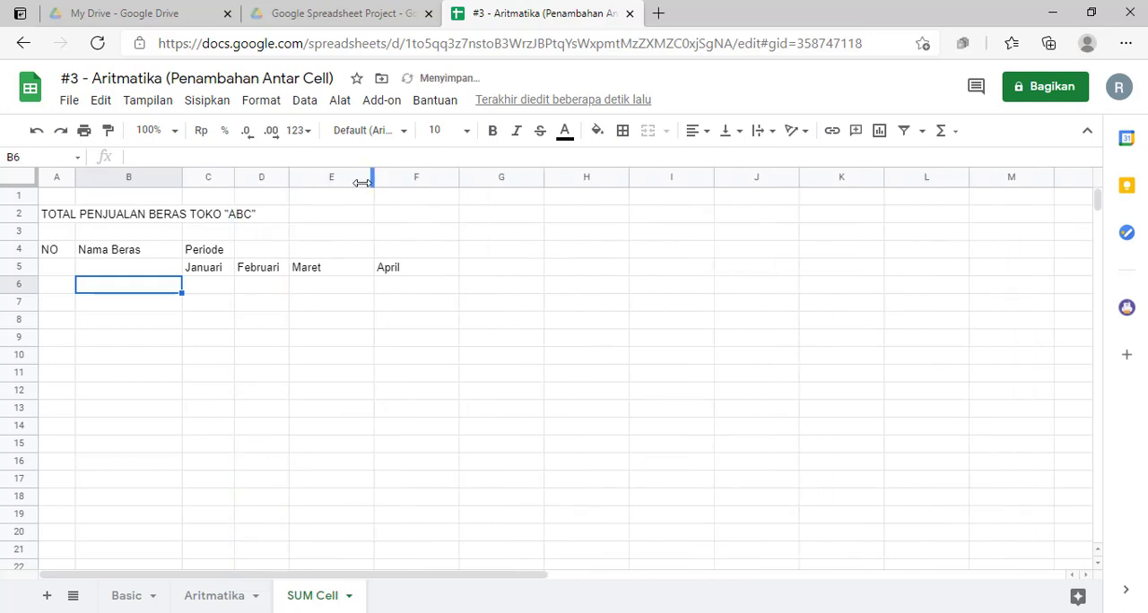
pyautogui.moveTo(361, 183)
pyautogui.mouseDown()
pyautogui.moveTo(333, 185)
pyautogui.moveTo(350, 185)
pyautogui.mouseUp()
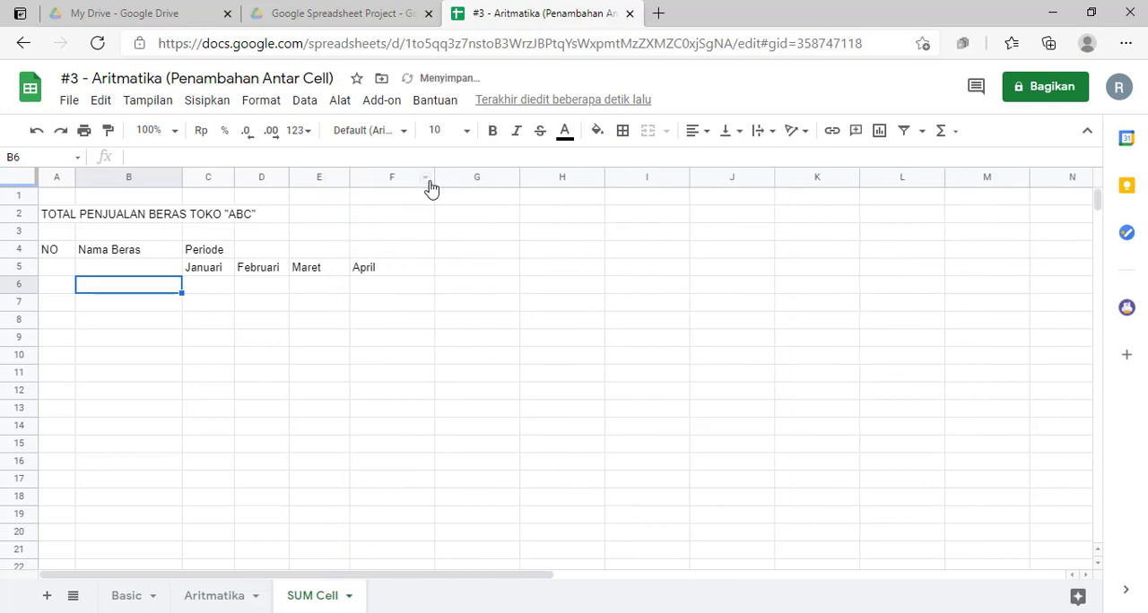
pyautogui.moveTo(431, 179); pyautogui.dragTo(410, 182)
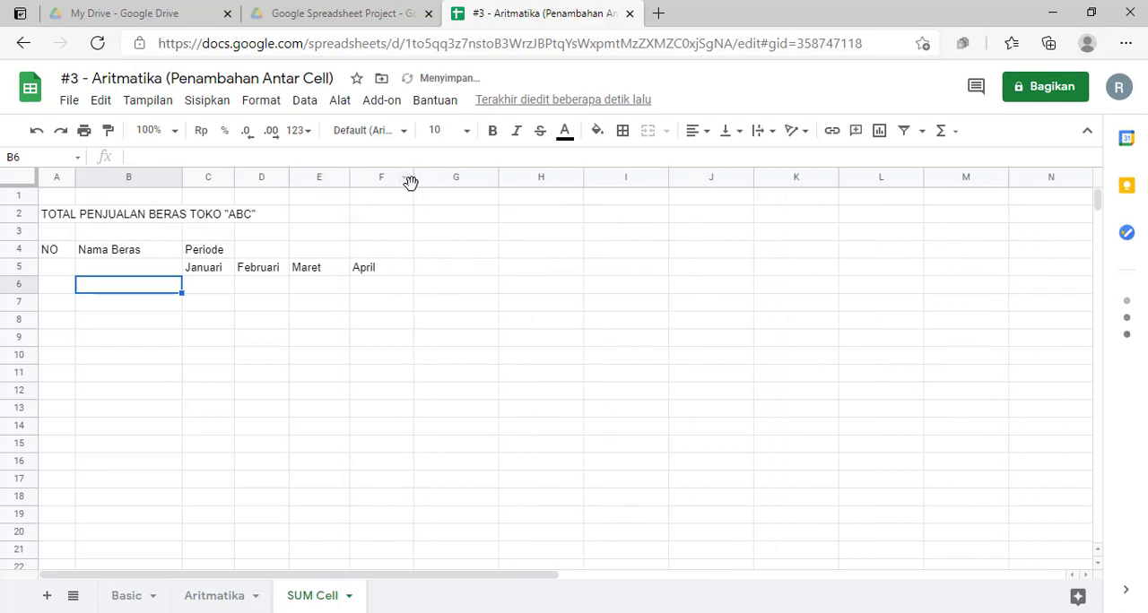
pyautogui.click(409, 182)
pyautogui.click(390, 216)
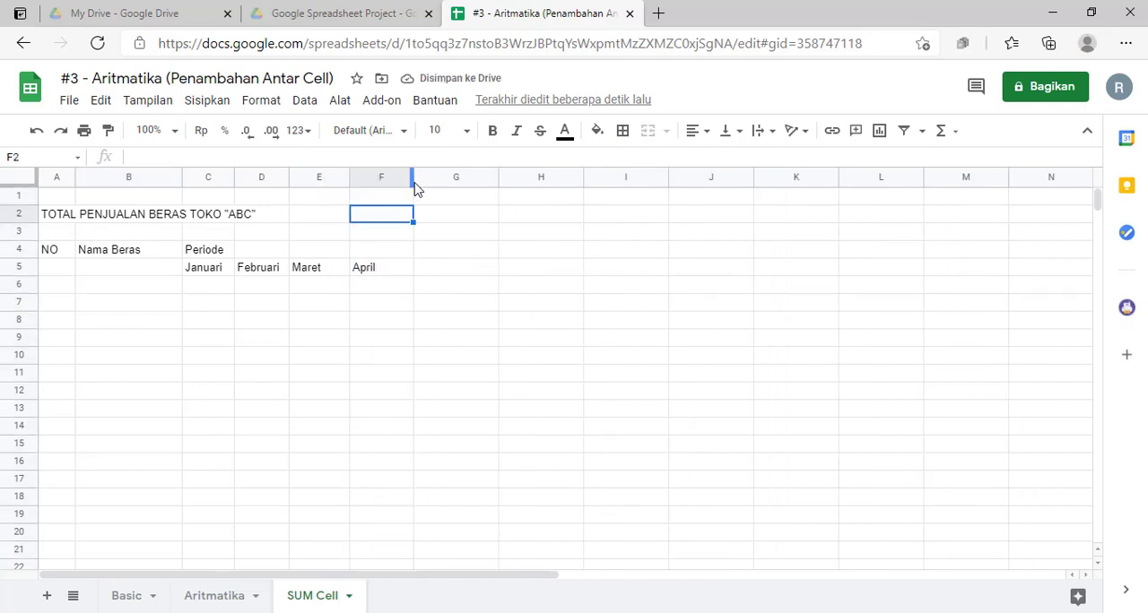
pyautogui.moveTo(411, 184); pyautogui.dragTo(343, 185)
pyautogui.click(443, 322)
pyautogui.click(327, 285)
pyautogui.click(97, 285)
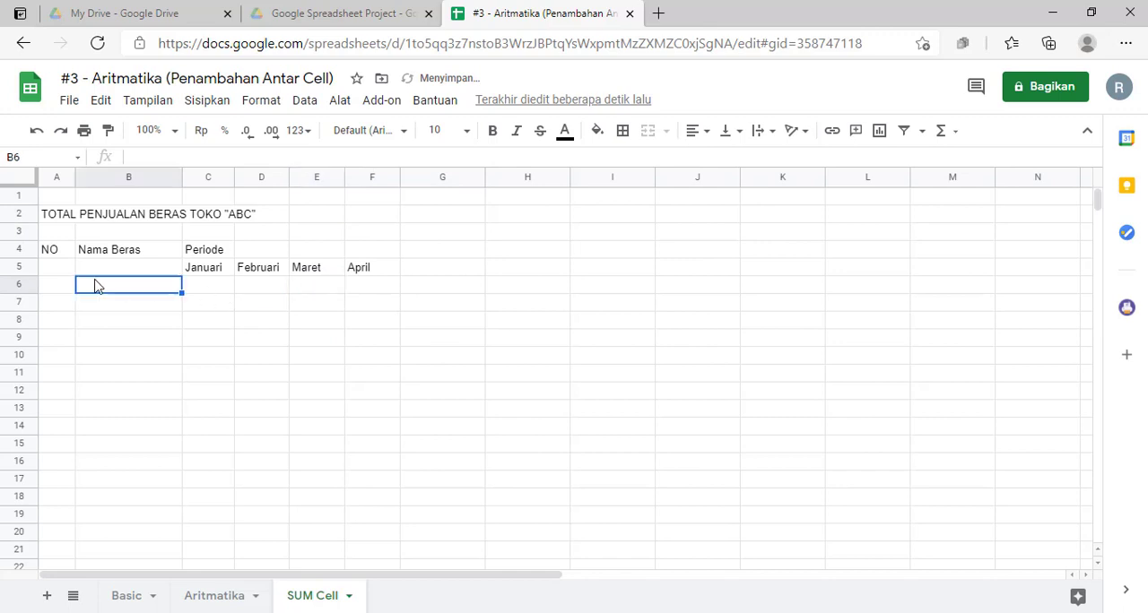
# Step: Merge cells C4:F4 into one Periode header above the months and center its text horizontally
pyautogui.click(61, 251)
pyautogui.moveTo(200, 251); pyautogui.dragTo(367, 256)
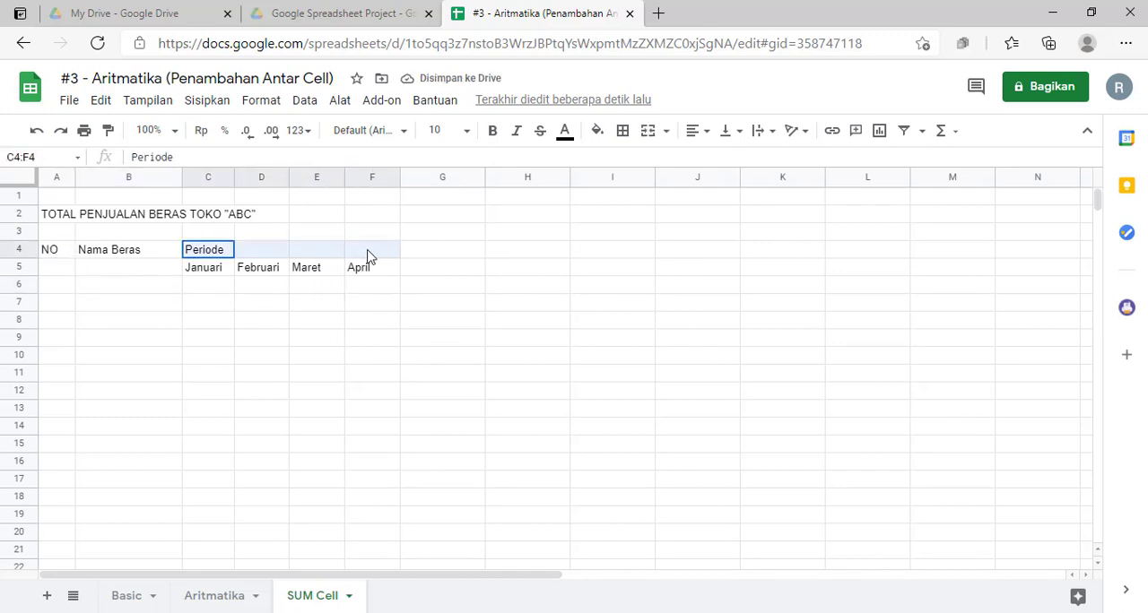
pyautogui.click(647, 131)
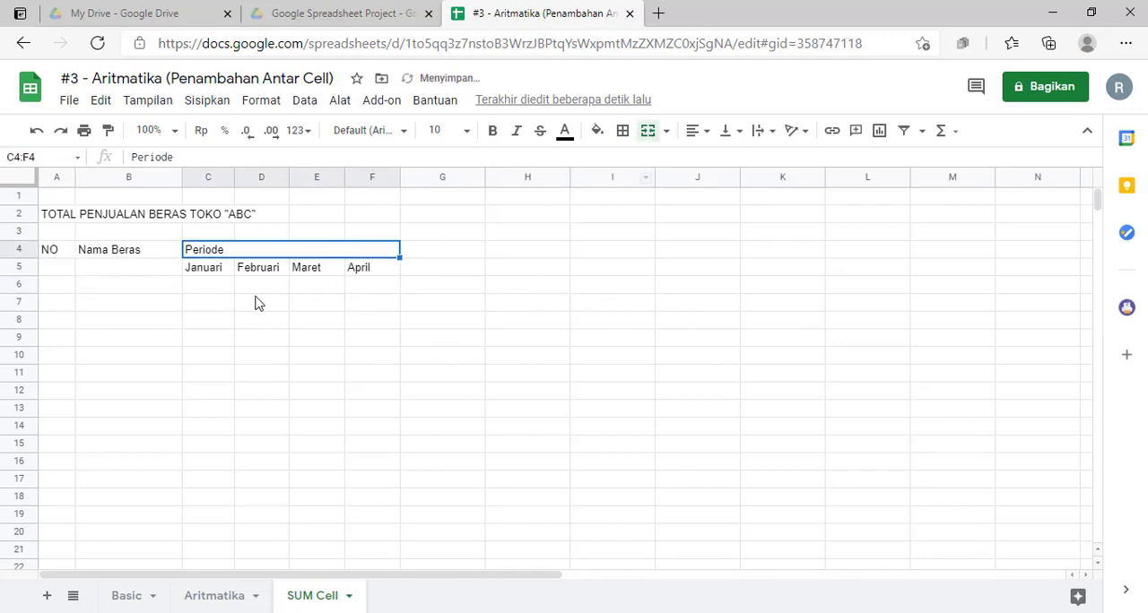
pyautogui.click(695, 131)
pyautogui.click(717, 168)
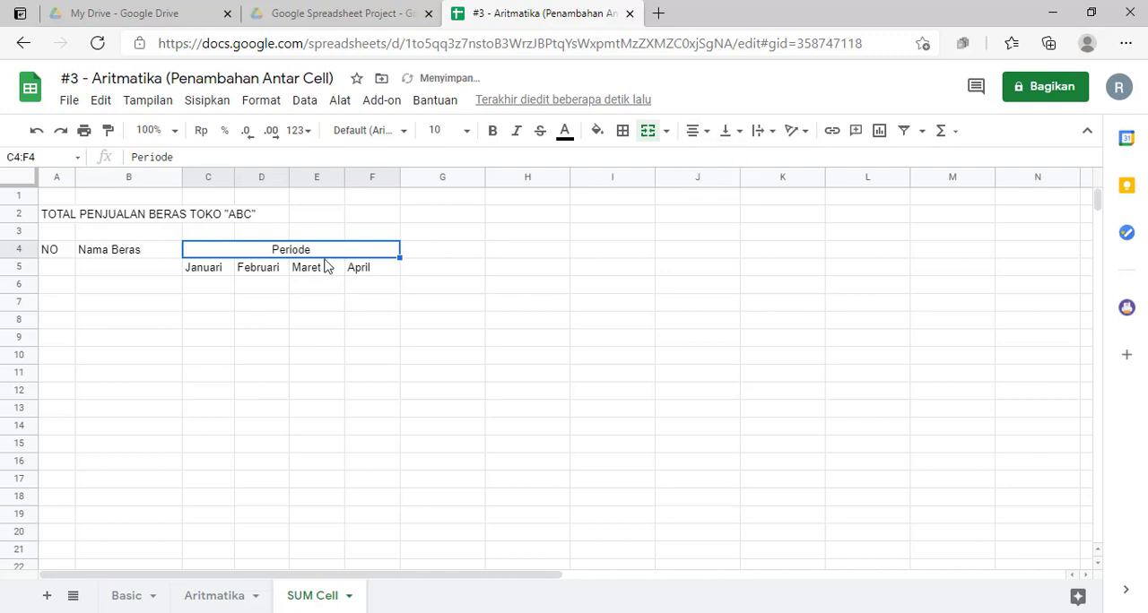
# Step: Merge cells A4:A5 for the NO header and B4:B5 for the Nama Beras header
pyautogui.click(186, 285)
pyautogui.moveTo(55, 255); pyautogui.dragTo(56, 266)
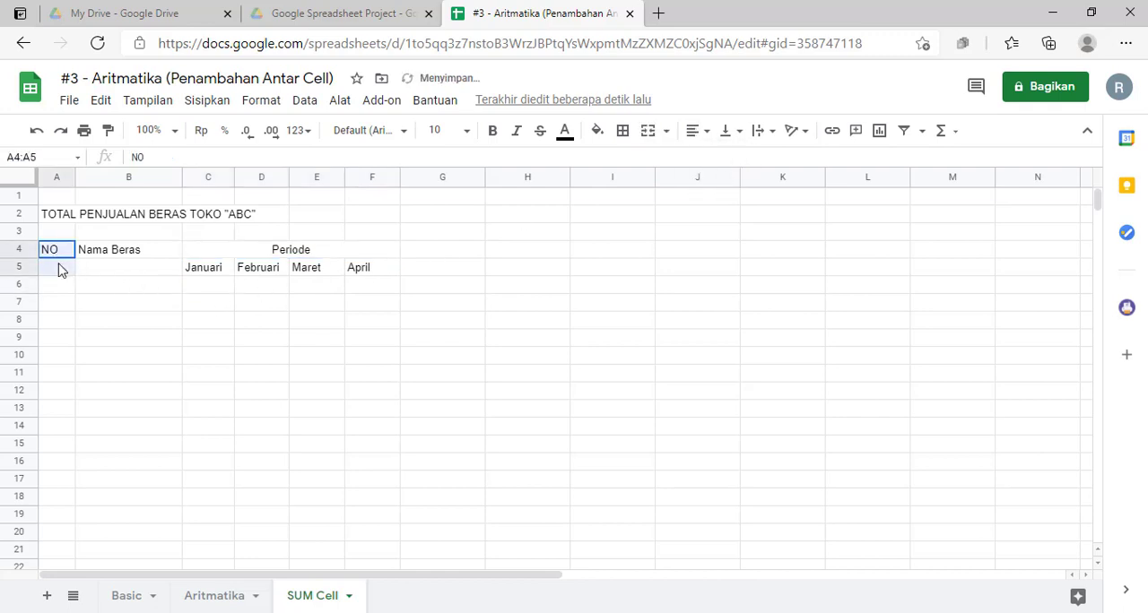
pyautogui.click(648, 134)
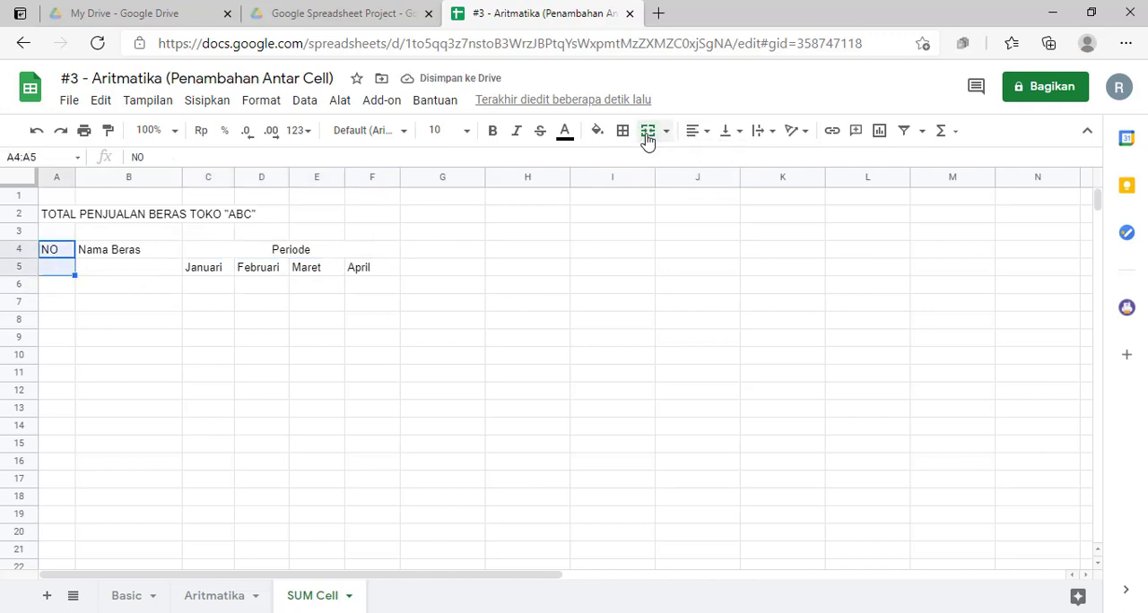
pyautogui.moveTo(134, 256); pyautogui.dragTo(133, 269)
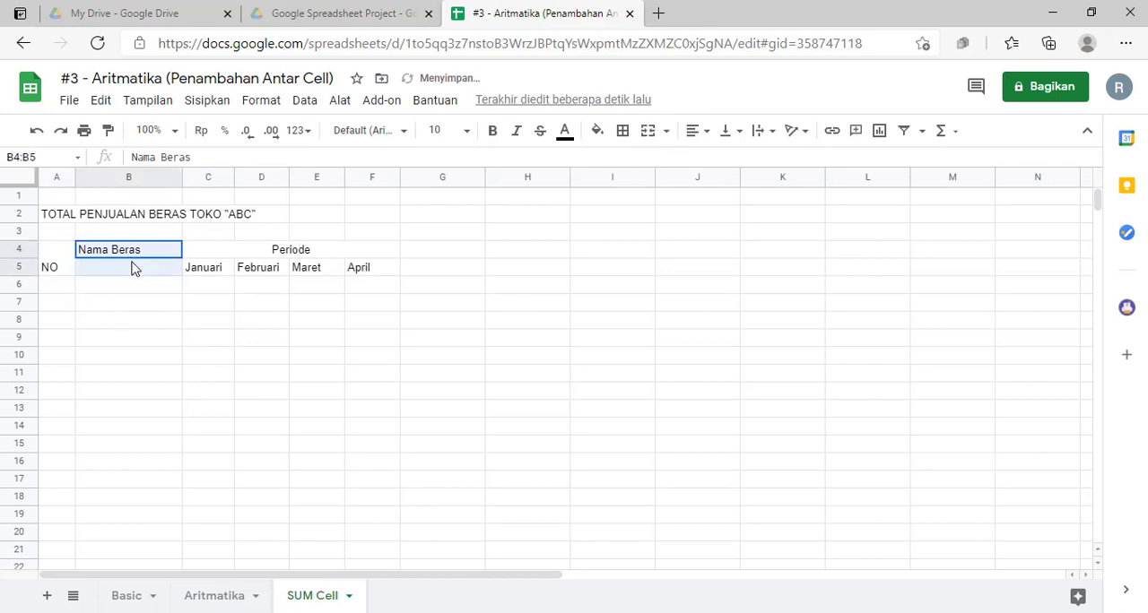
pyautogui.click(650, 134)
# Step: Center the NO and Nama Beras headers horizontally and align the header block A4:F5 to the vertical middle
pyautogui.moveTo(53, 258); pyautogui.dragTo(108, 255)
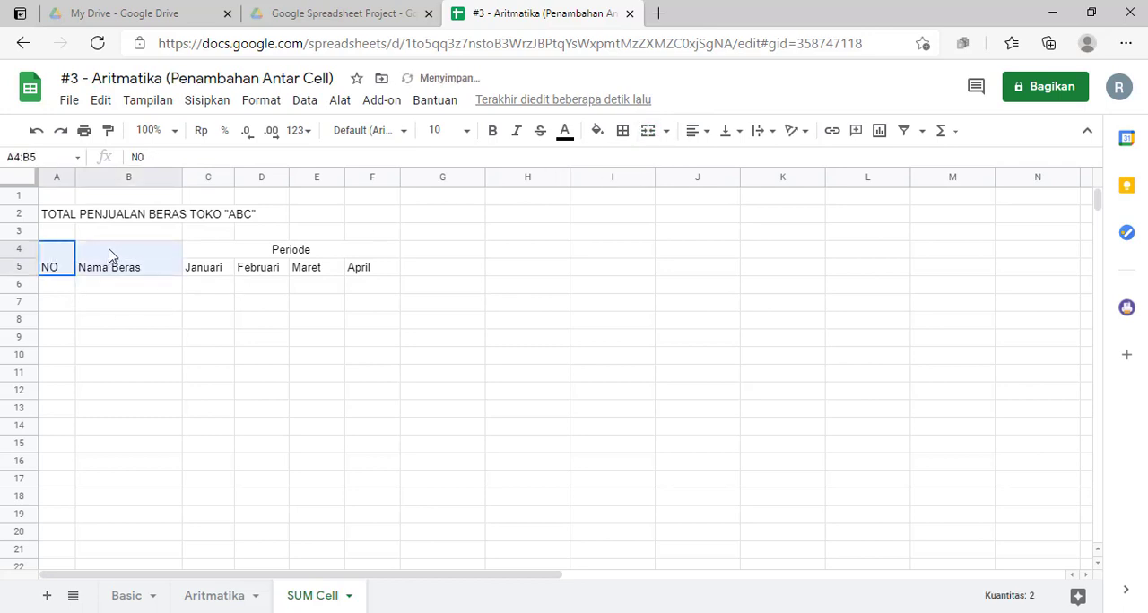
pyautogui.click(704, 131)
pyautogui.click(715, 159)
pyautogui.click(728, 131)
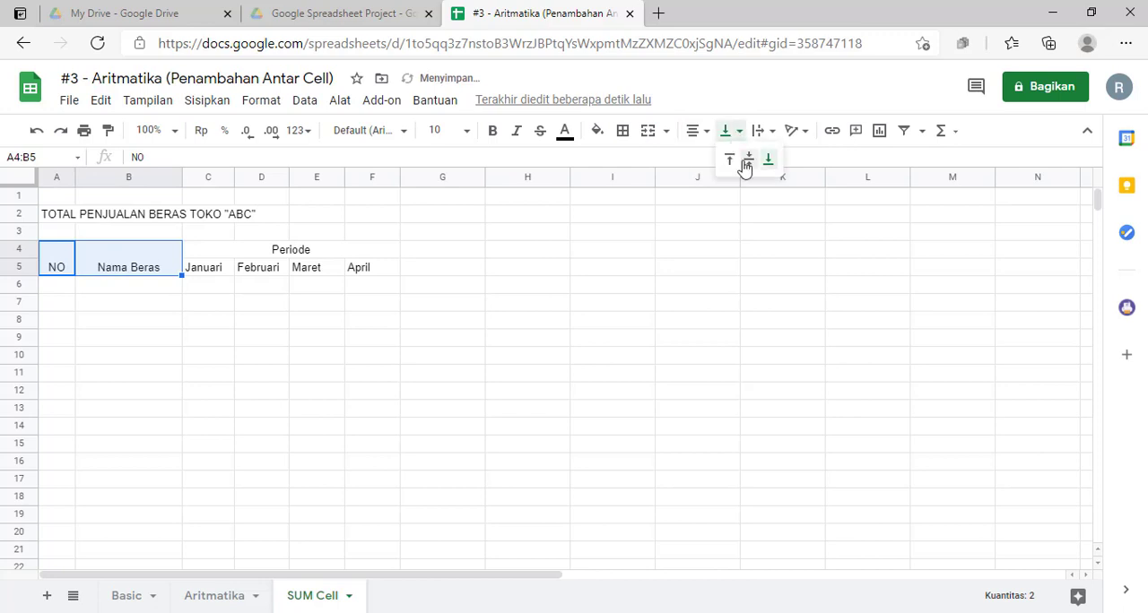
pyautogui.click(746, 161)
pyautogui.moveTo(56, 268); pyautogui.dragTo(400, 277)
pyautogui.click(728, 131)
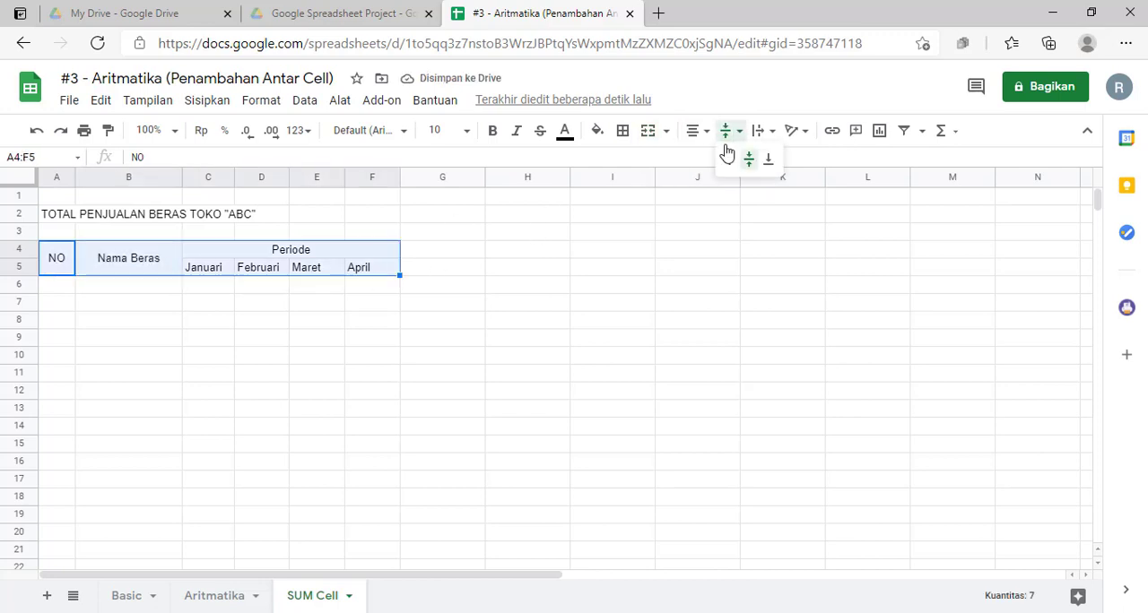
pyautogui.click(746, 161)
# Step: Apply all borders to the table range A4:F14
pyautogui.click(142, 339)
pyautogui.moveTo(63, 267); pyautogui.dragTo(366, 429)
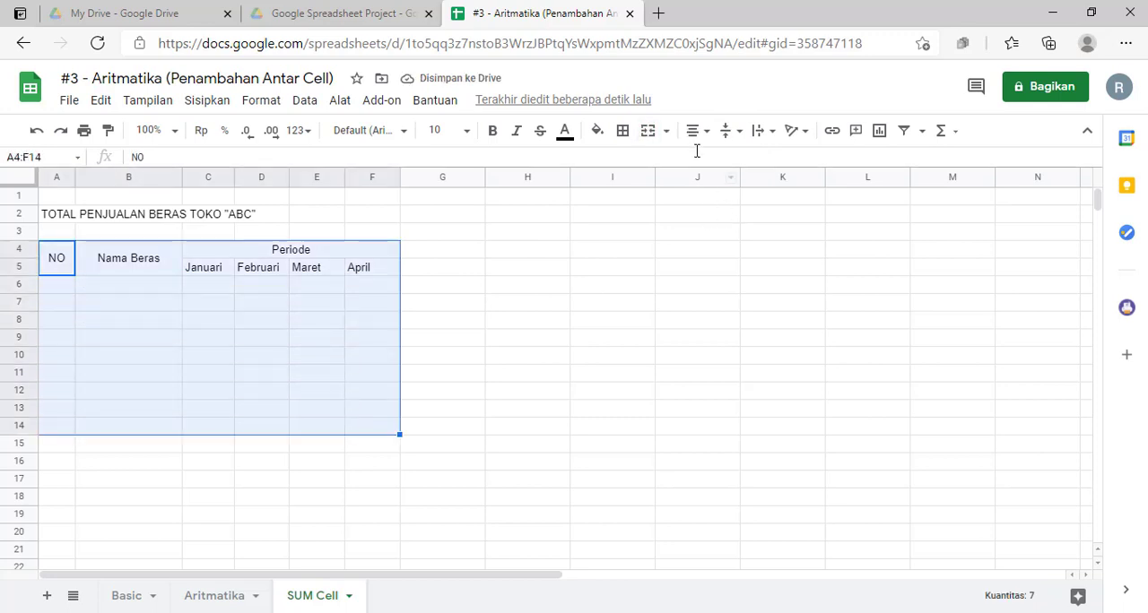
pyautogui.click(624, 132)
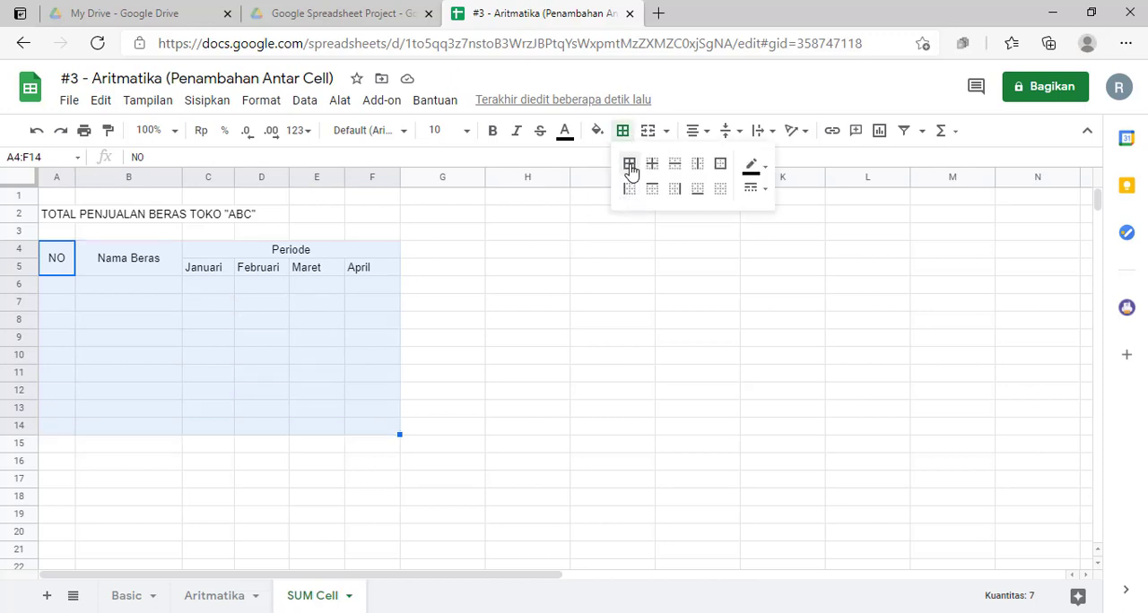
pyautogui.click(629, 165)
pyautogui.click(111, 320)
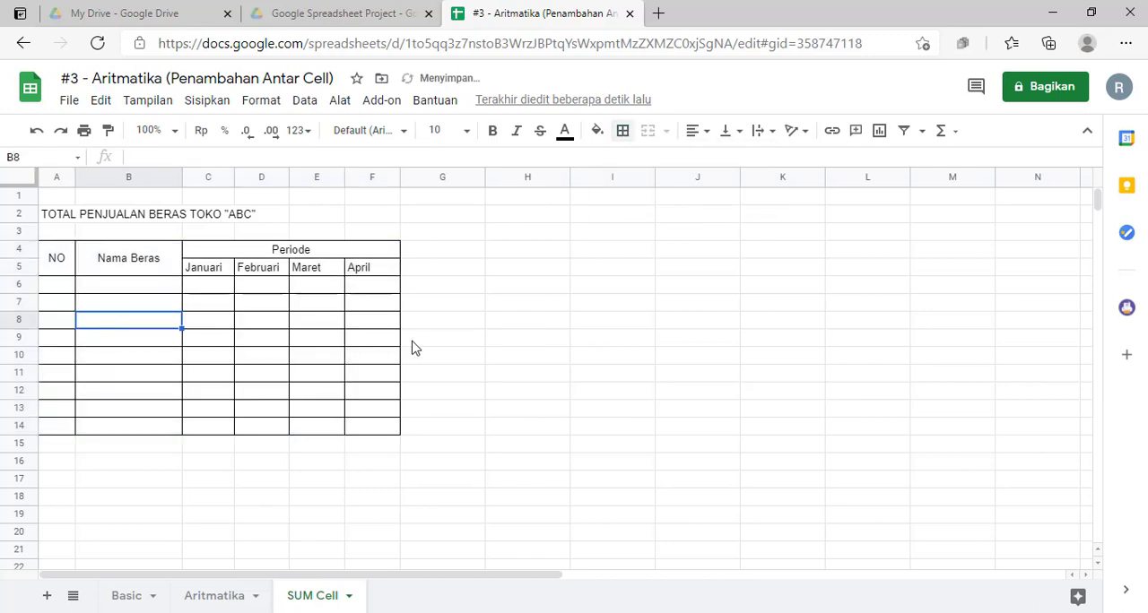
# Step: Center the month headers in cells C5:F5 horizontally
pyautogui.moveTo(218, 272); pyautogui.dragTo(375, 272)
pyautogui.click(692, 131)
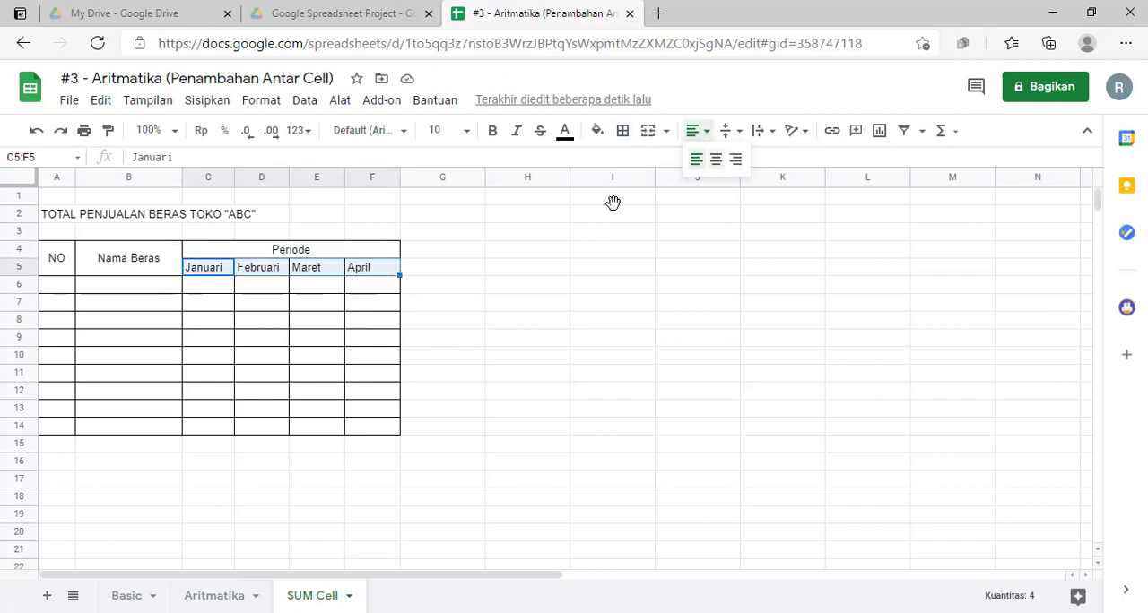
pyautogui.click(716, 159)
# Step: Fill row 6 with number 1, rice name Arjuna and the monthly sales 250, 270, 300 and 310
pyautogui.click(53, 285)
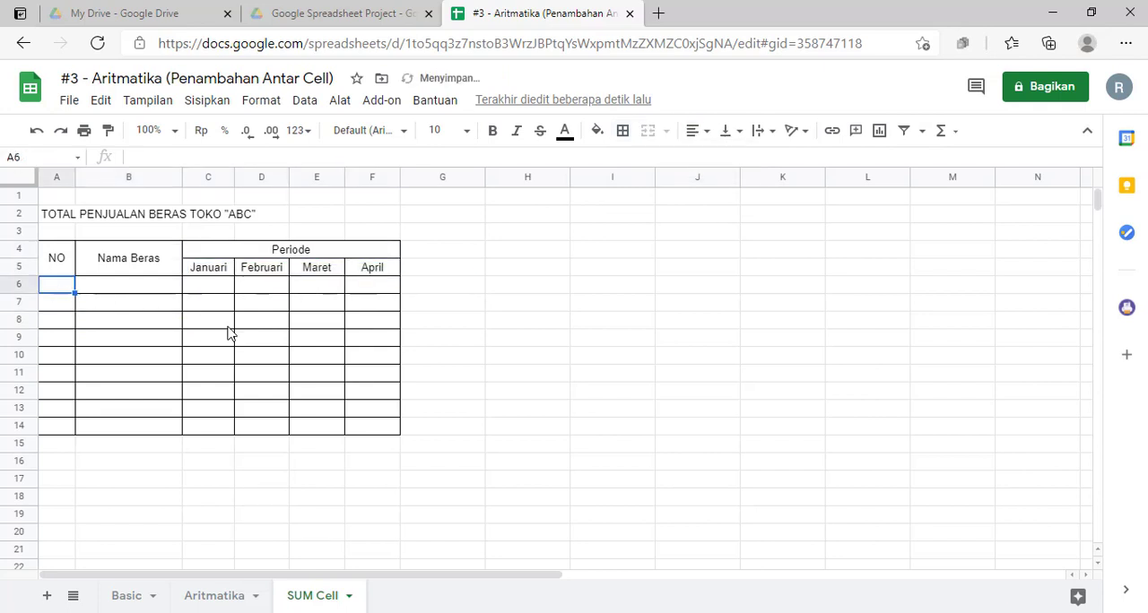
pyautogui.write('1')
pyautogui.press('Tab')
pyautogui.write('A')
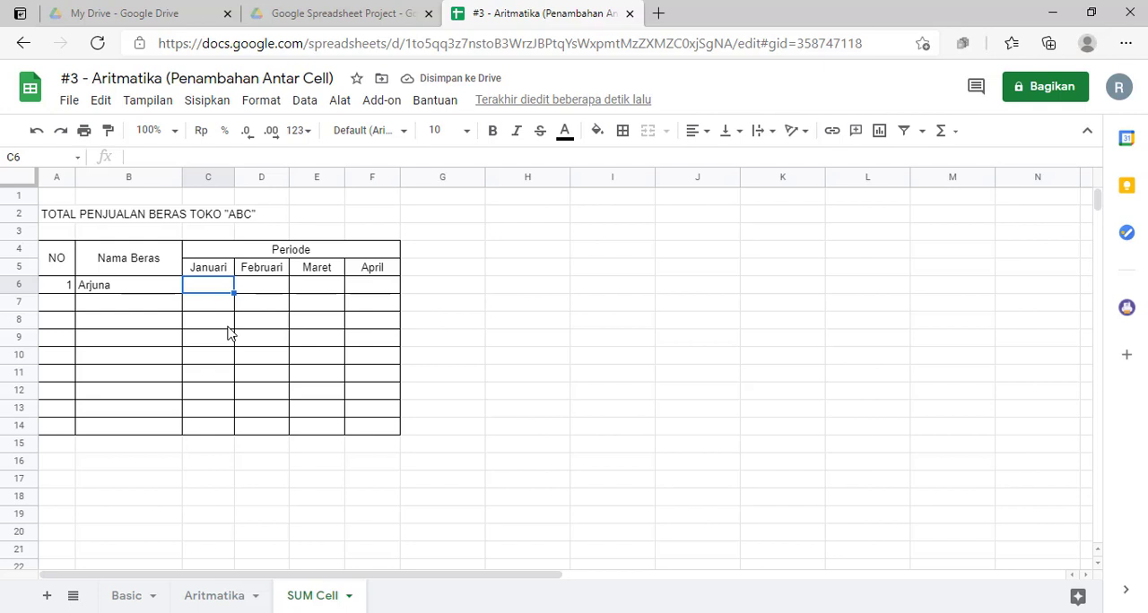
pyautogui.write('250')
pyautogui.press('Tab')
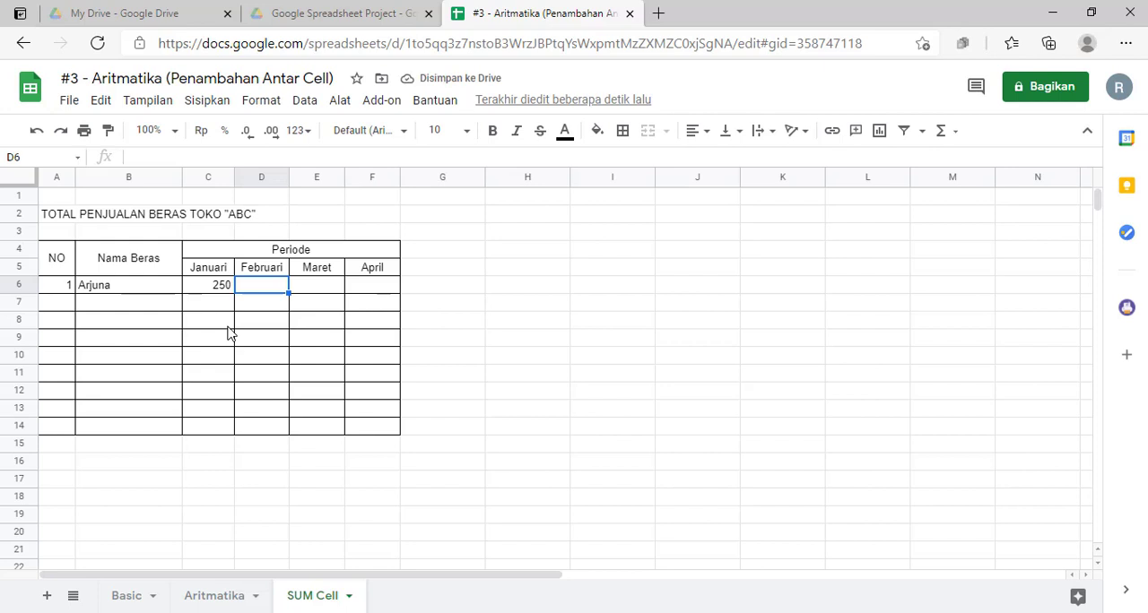
pyautogui.write('270')
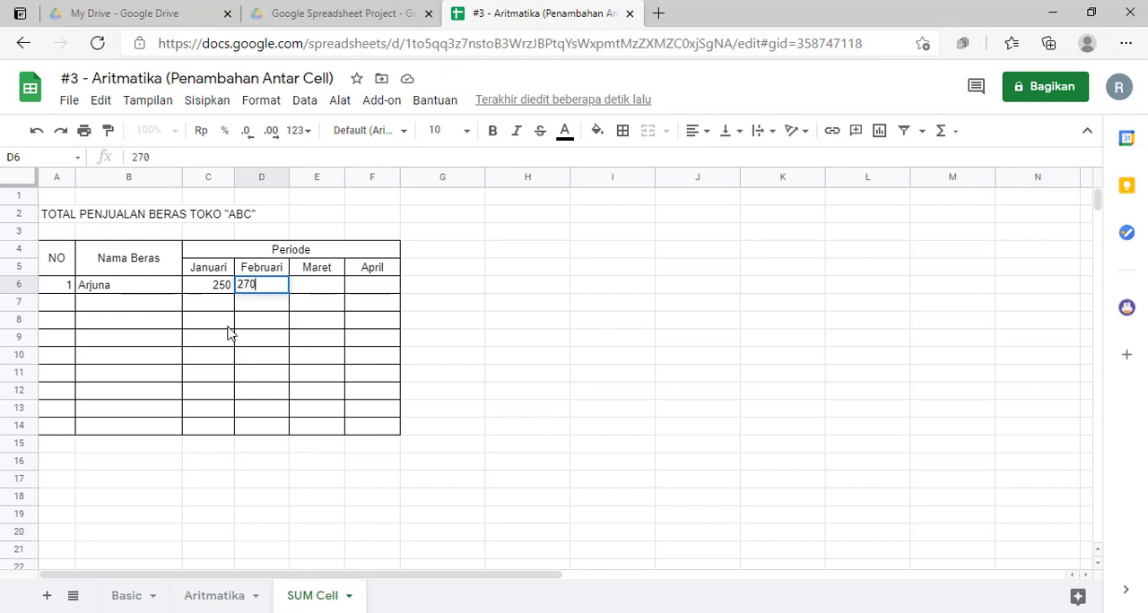
pyautogui.press('Tab')
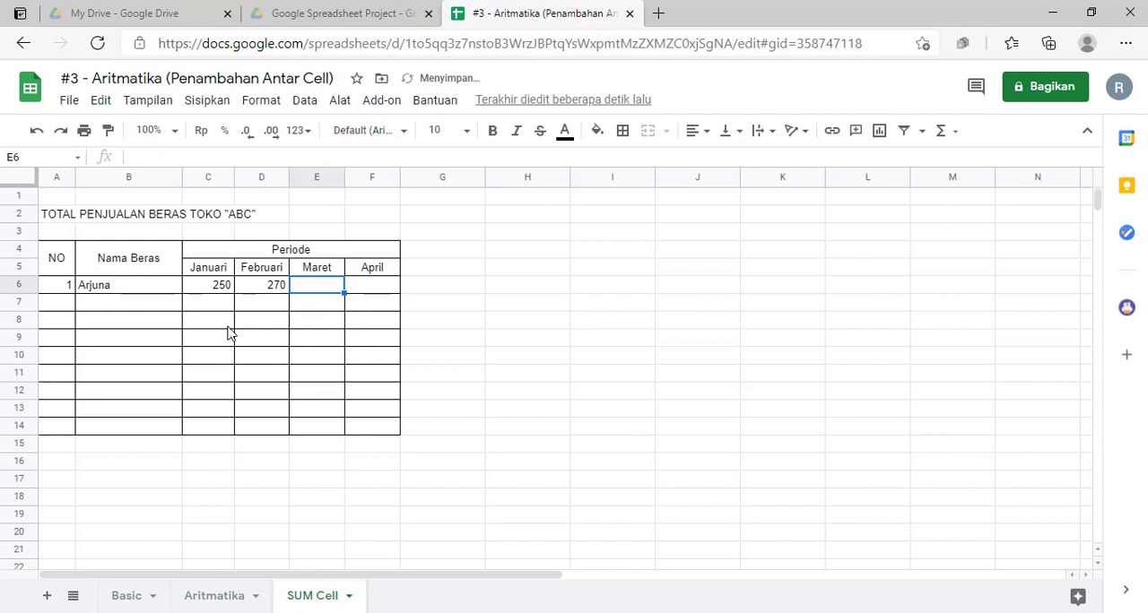
pyautogui.write('300')
pyautogui.press('Tab')
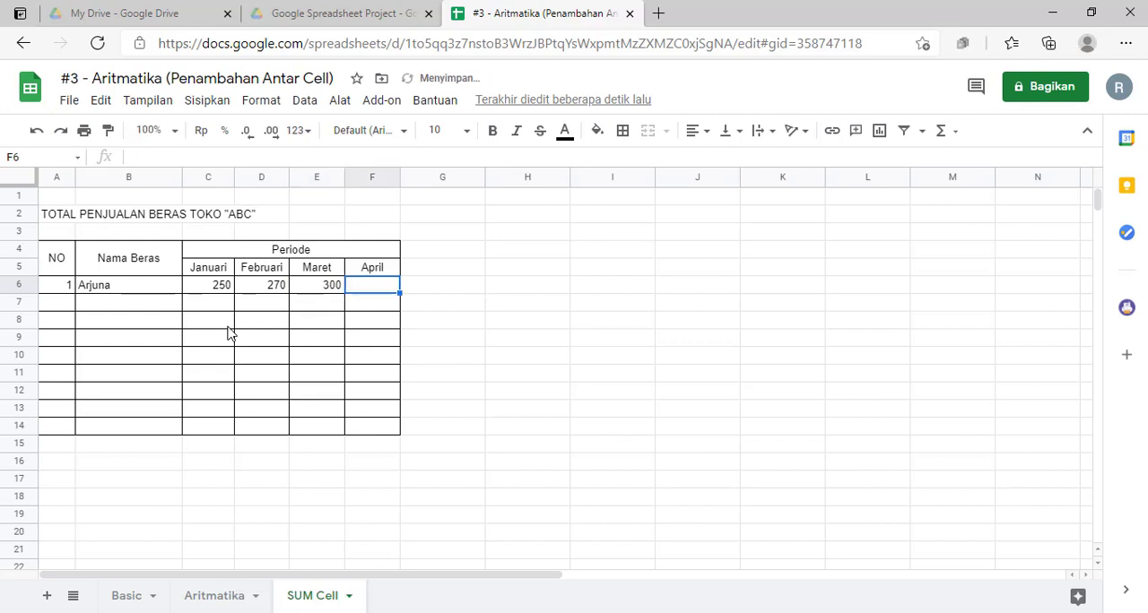
pyautogui.write('310')
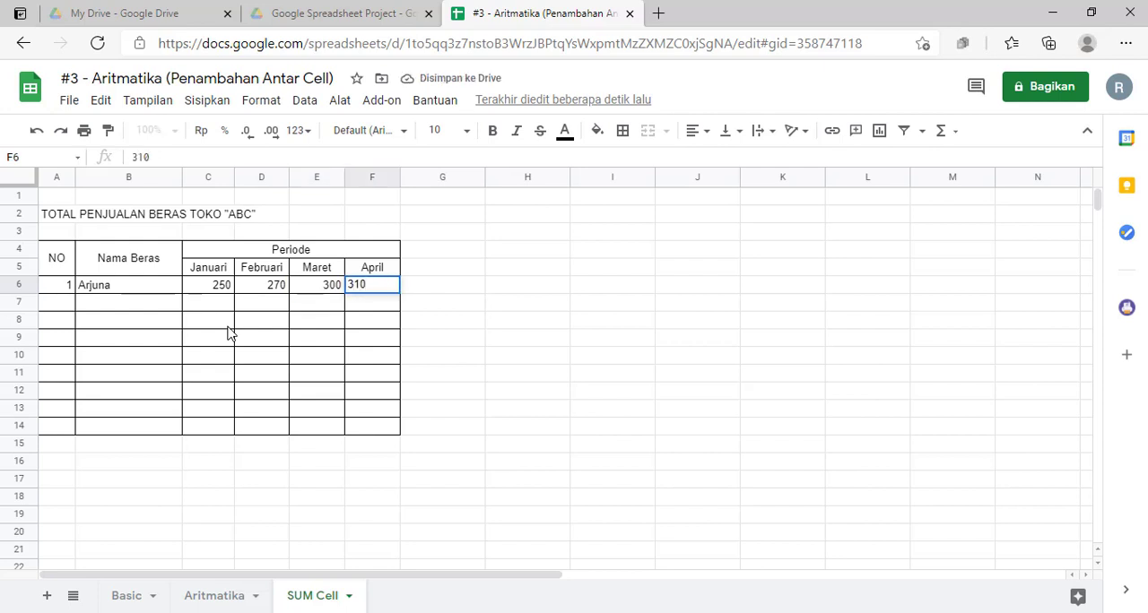
pyautogui.press('Return')
# Step: Enter number 2 and the rice name Santuy in row 7 of the table
pyautogui.press('Left')
pyautogui.press('Left')
pyautogui.press('Left')
pyautogui.press('Left')
pyautogui.write('2')
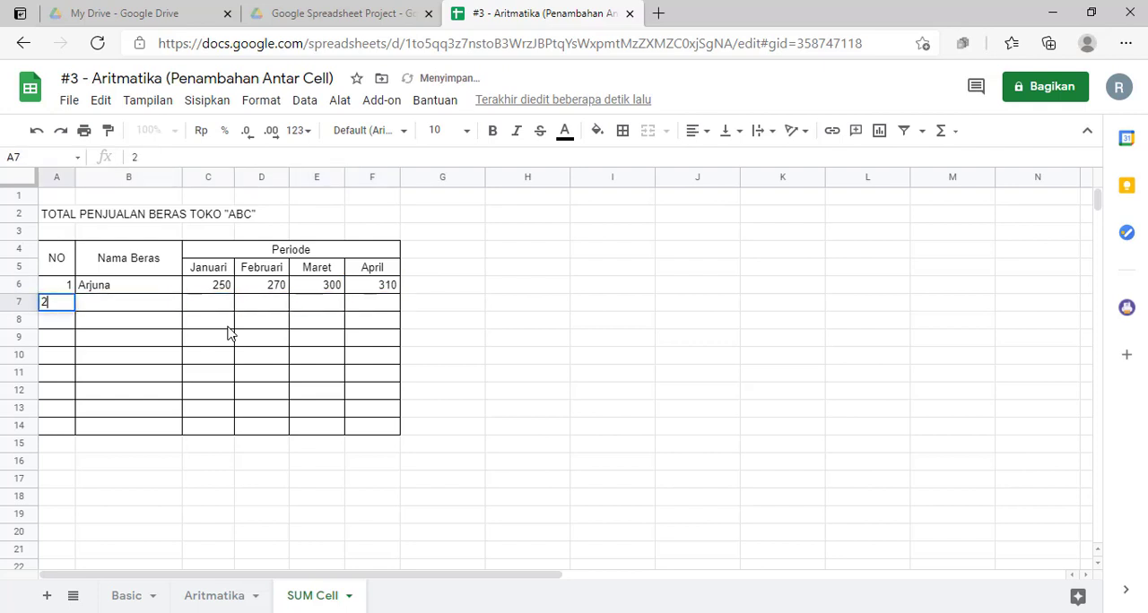
pyautogui.press('Tab')
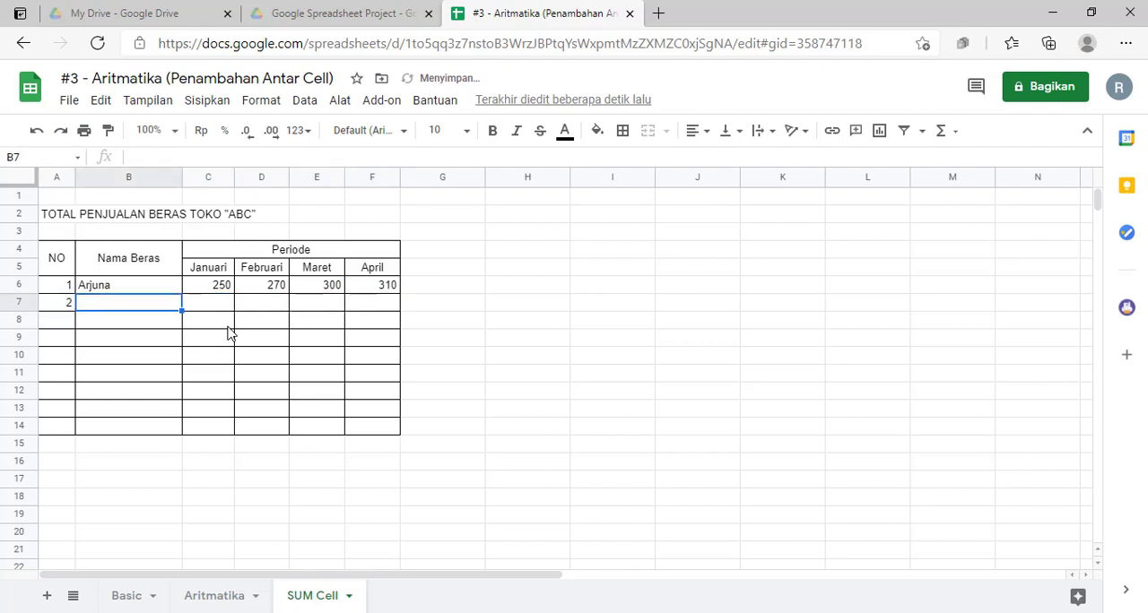
pyautogui.write('Santyt')
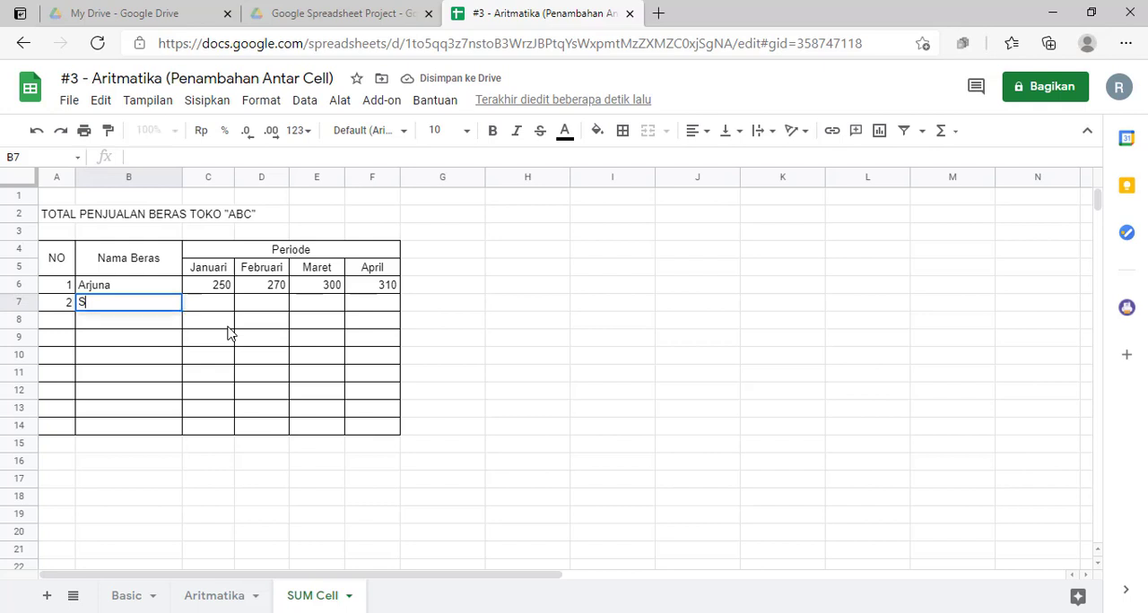
pyautogui.press('BackSpace')
pyautogui.press('BackSpace')
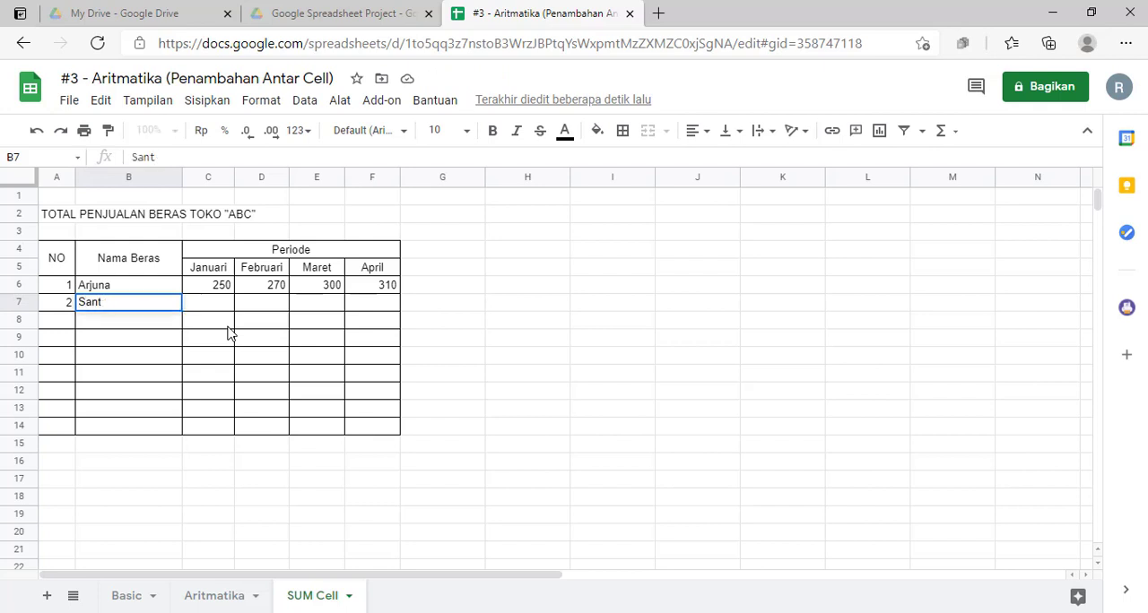
pyautogui.write('uy')
pyautogui.press('Tab')
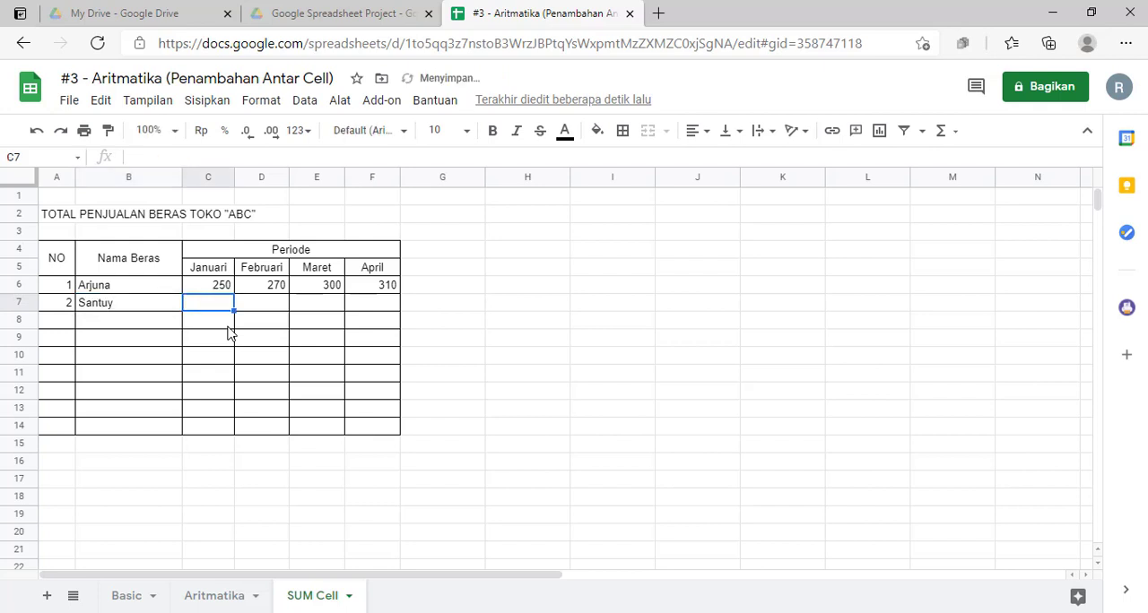
# Step: Enter Santuy's January to April sales in C7:F7 as 150, 170, 165 and 185
pyautogui.write('150')
pyautogui.press('Tab')
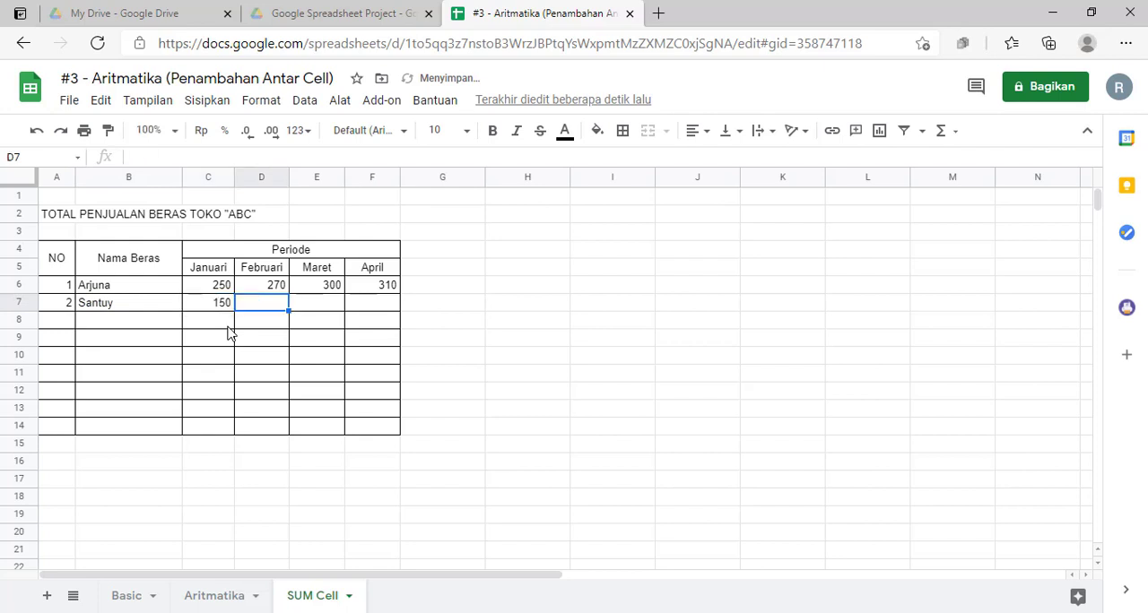
pyautogui.write('170')
pyautogui.press('Tab')
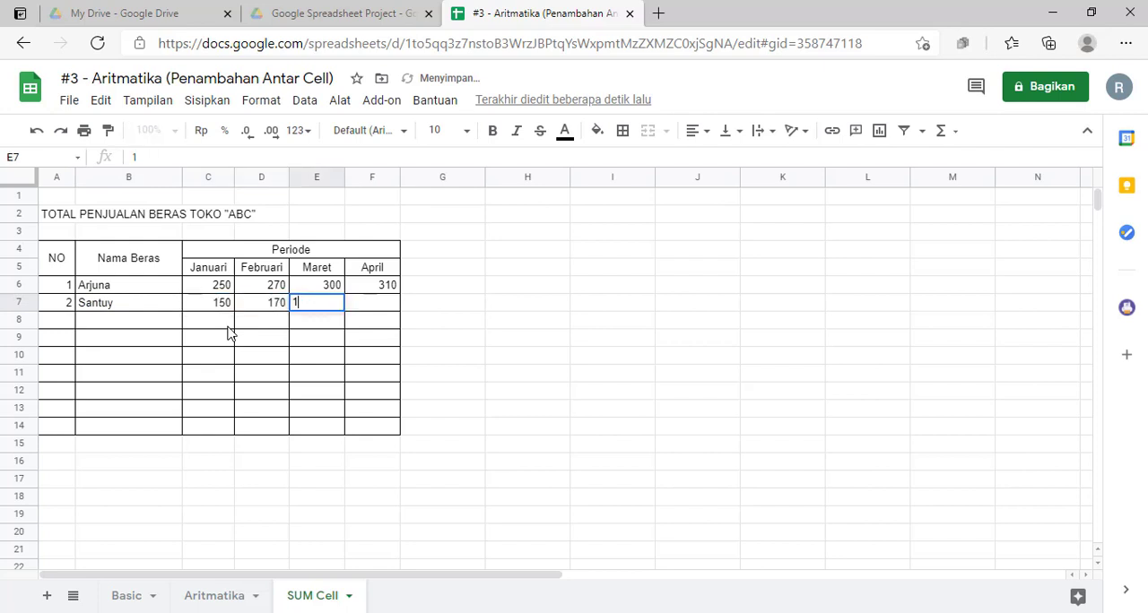
pyautogui.write('165')
pyautogui.press('Tab')
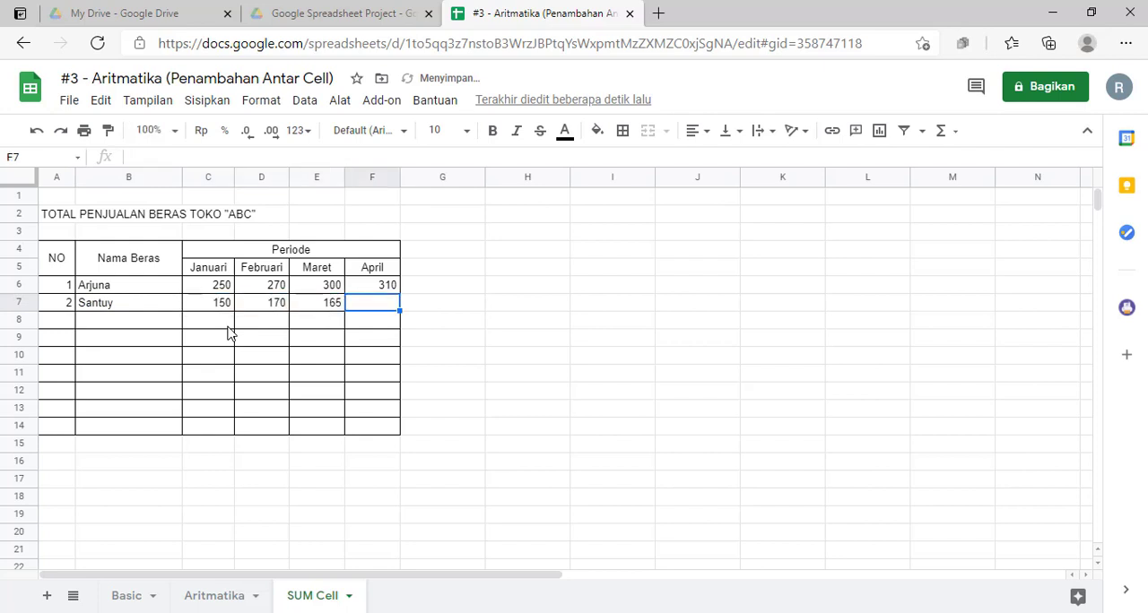
pyautogui.write('185')
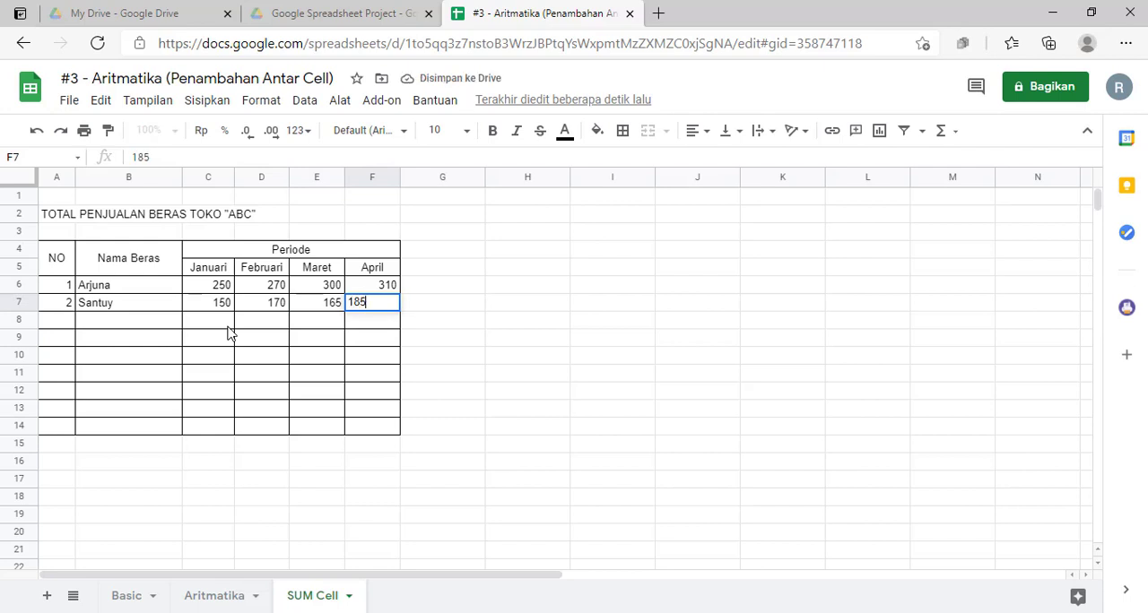
pyautogui.press('Return')
# Step: Enter number 3 and the rice name Hemat Murah in row 8 of the table
pyautogui.press('Left')
pyautogui.press('Left')
pyautogui.press('Left')
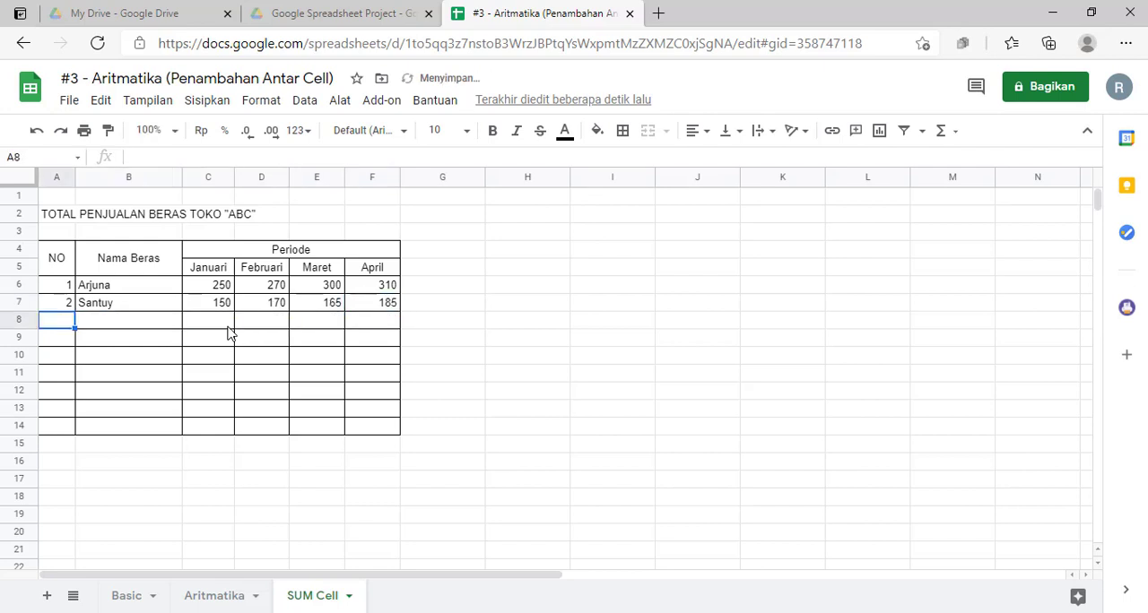
pyautogui.write('3')
pyautogui.press('Tab')
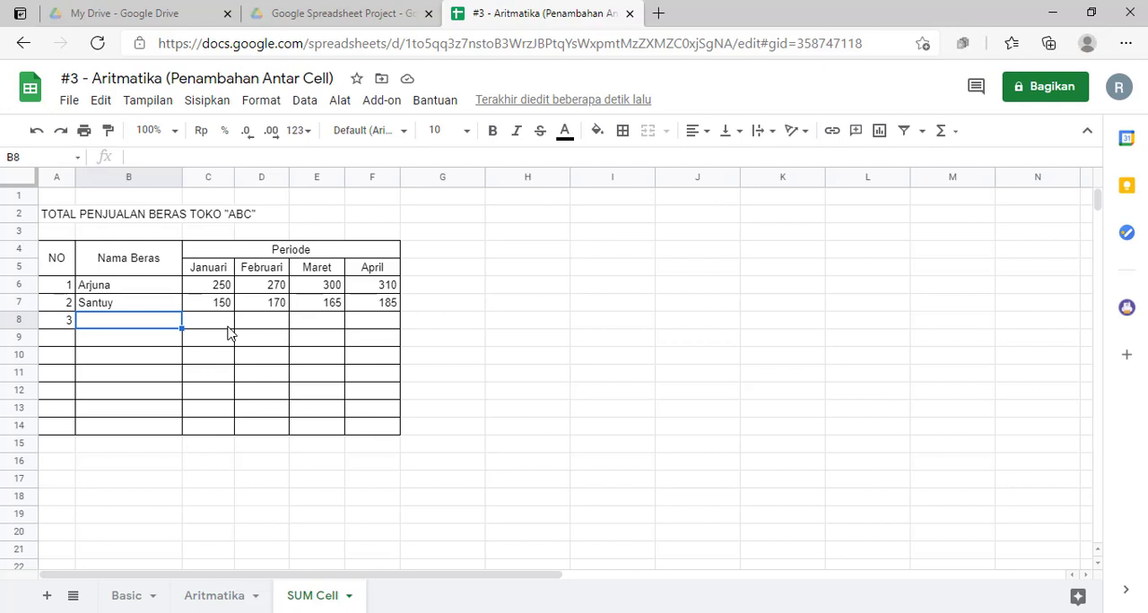
pyautogui.write('Hemat')
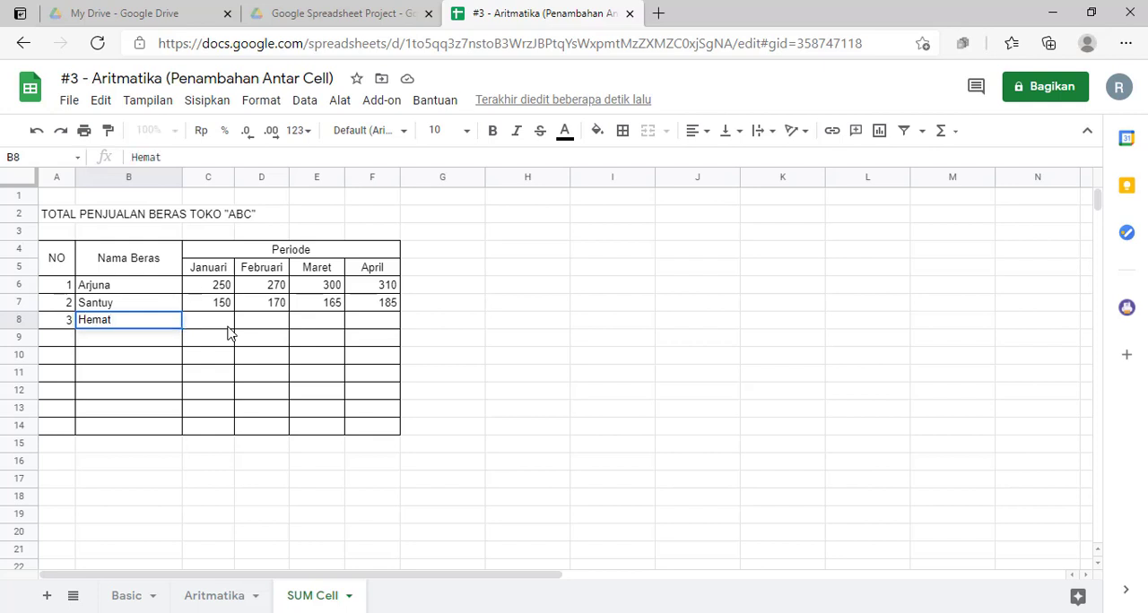
pyautogui.write(' Murah')
pyautogui.press('Return')
# Step: Enter Hemat Murah's January to April sales in C8:F8 as 85, 75, 60 and 90
pyautogui.click(224, 327)
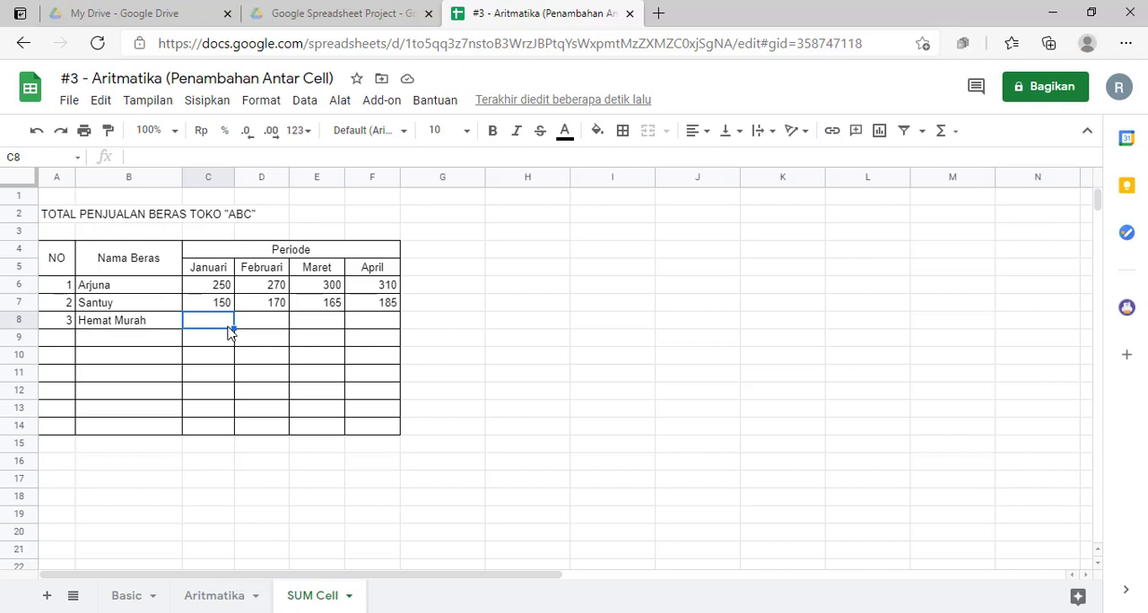
pyautogui.write('85')
pyautogui.press('Tab')
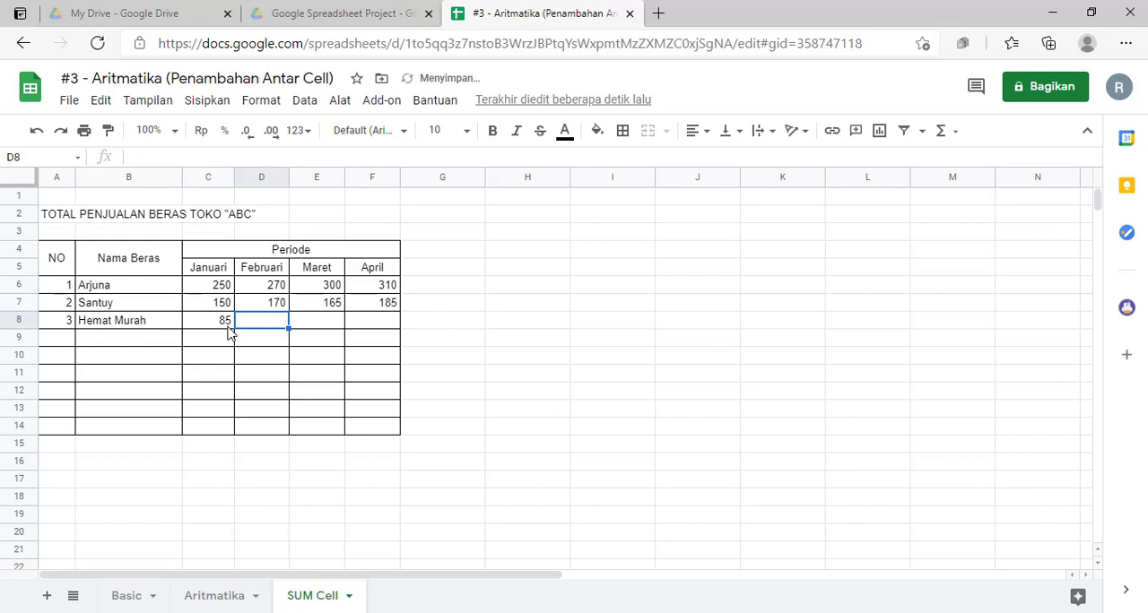
pyautogui.write('75')
pyautogui.press('Tab')
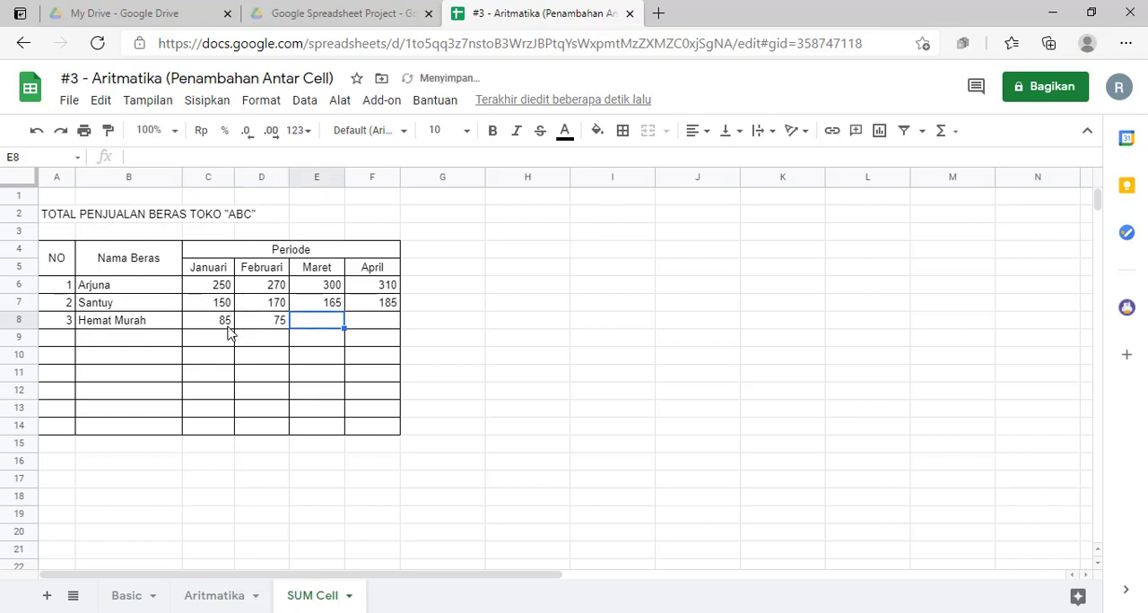
pyautogui.write('60')
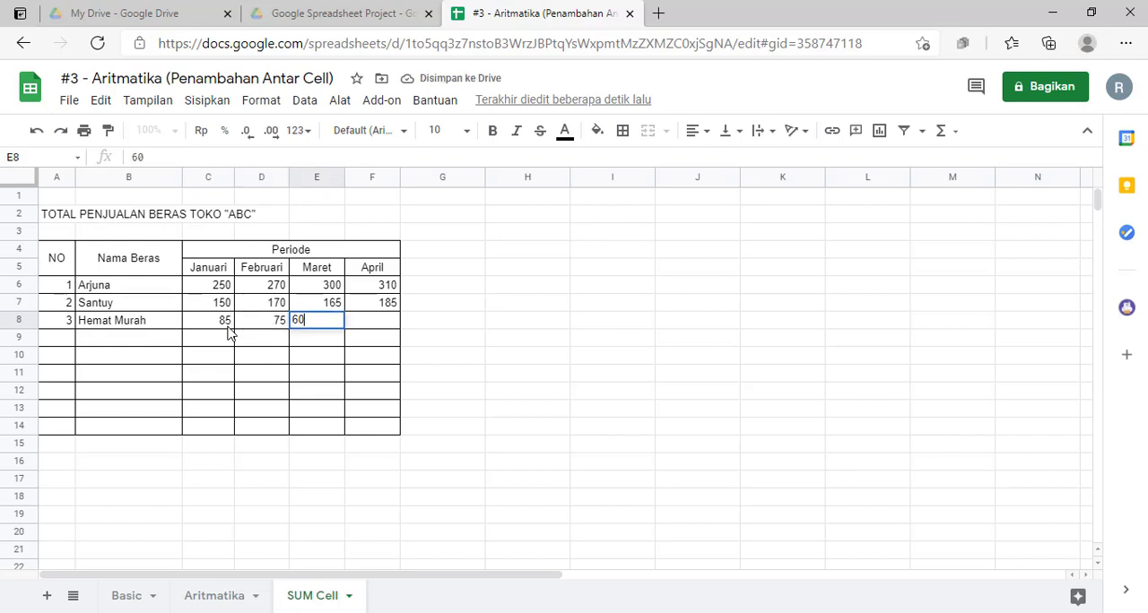
pyautogui.press('Tab')
pyautogui.write('90')
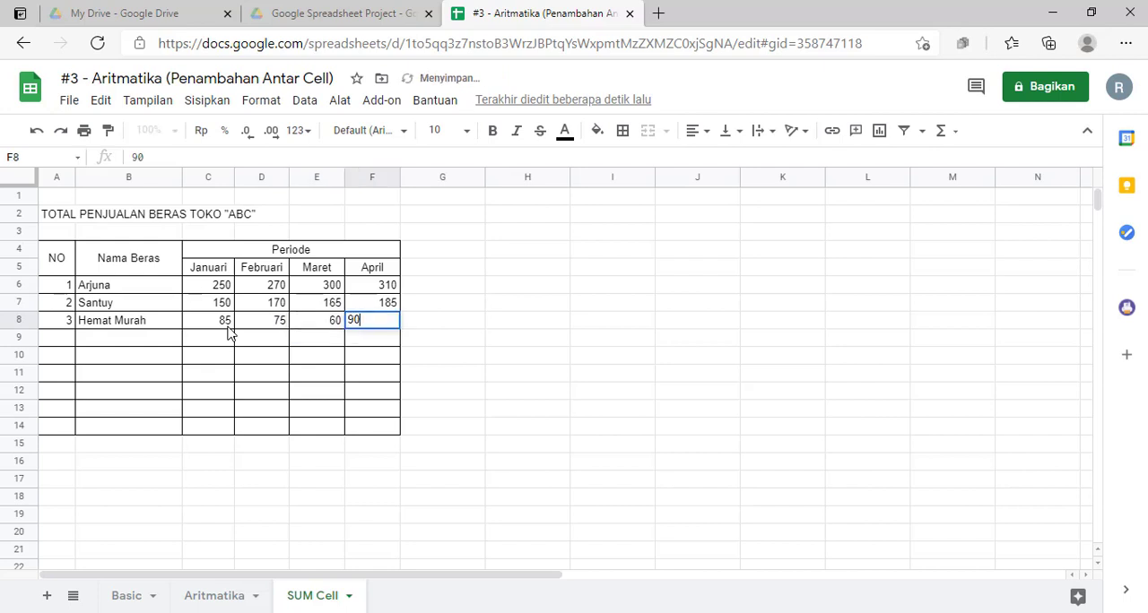
pyautogui.press('Return')
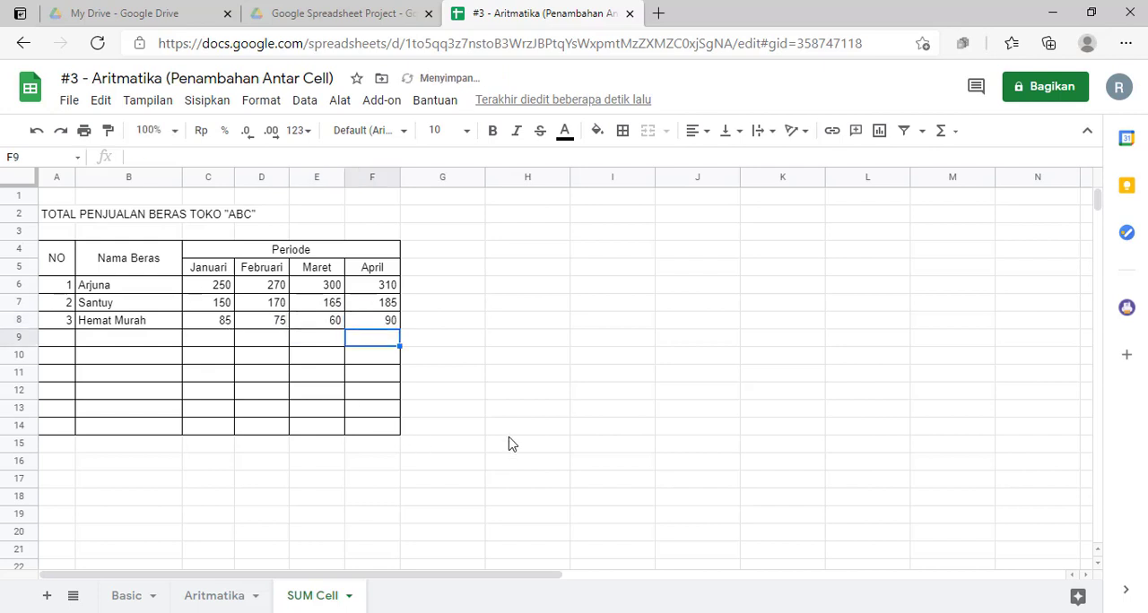
pyautogui.click(446, 342)
pyautogui.click(251, 408)
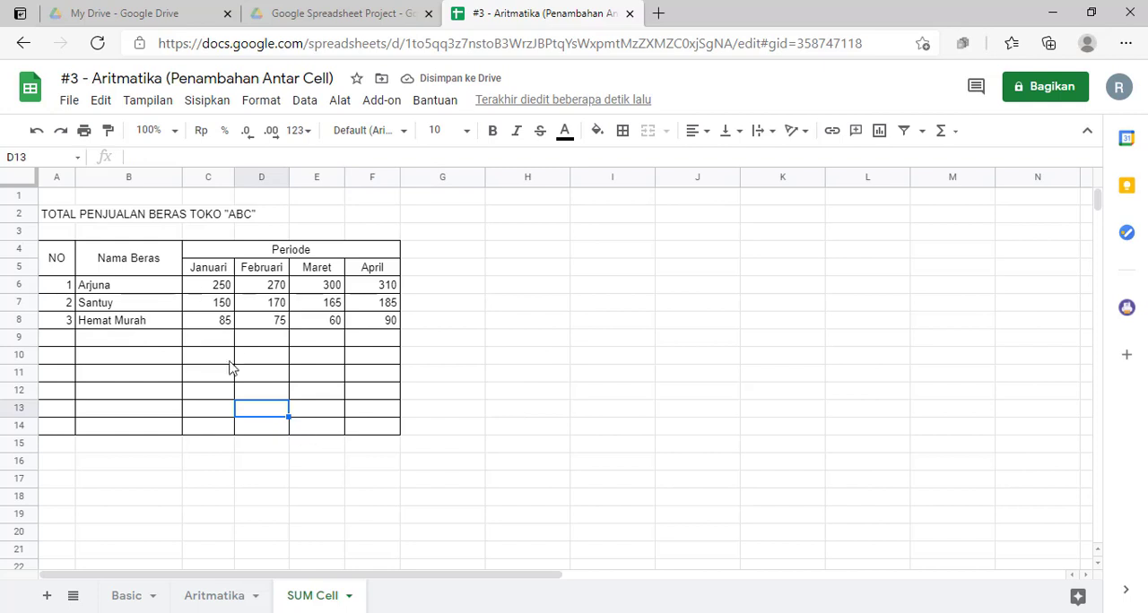
pyautogui.click(60, 290)
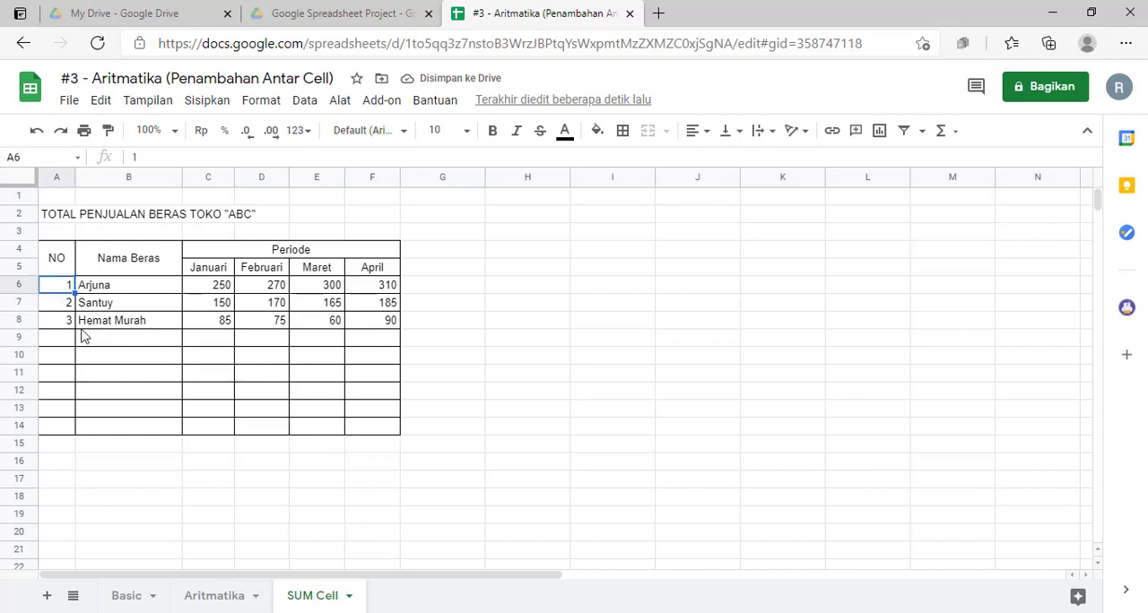
pyautogui.click(112, 323)
pyautogui.click(223, 319)
# Step: Add the header Total Penjualan in G4 beside Periode and merge cells G4:G5
pyautogui.click(439, 254)
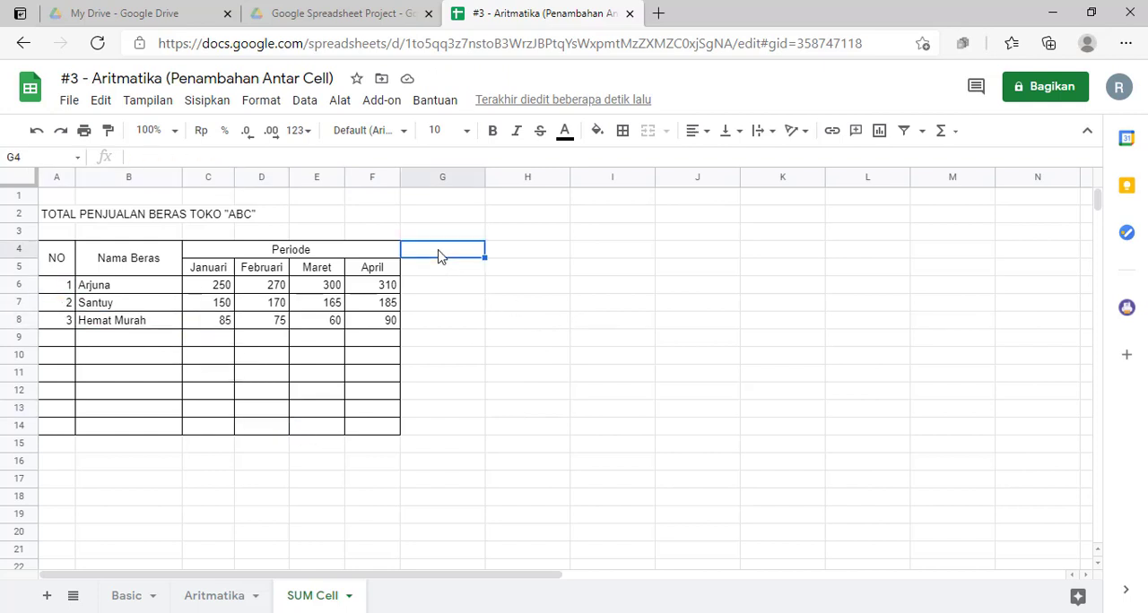
pyautogui.write('Total')
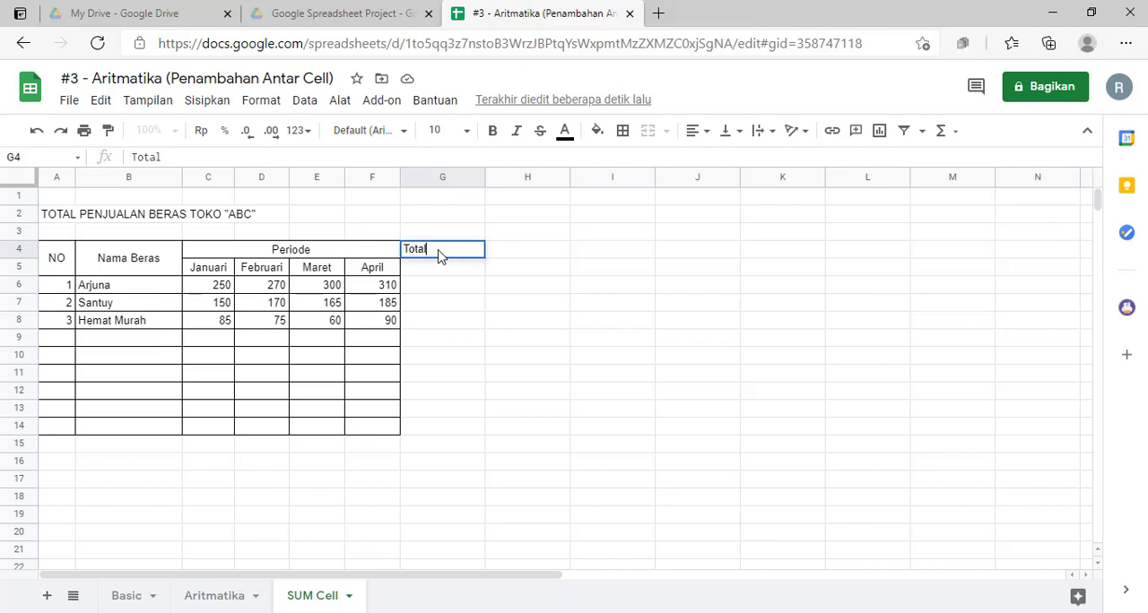
pyautogui.write(' Penjumlah')
pyautogui.press('BackSpace')
pyautogui.press('BackSpace')
pyautogui.press('BackSpace')
pyautogui.press('BackSpace')
pyautogui.write('alan')
pyautogui.press('Return')
pyautogui.moveTo(439, 257); pyautogui.dragTo(441, 267)
pyautogui.click(648, 131)
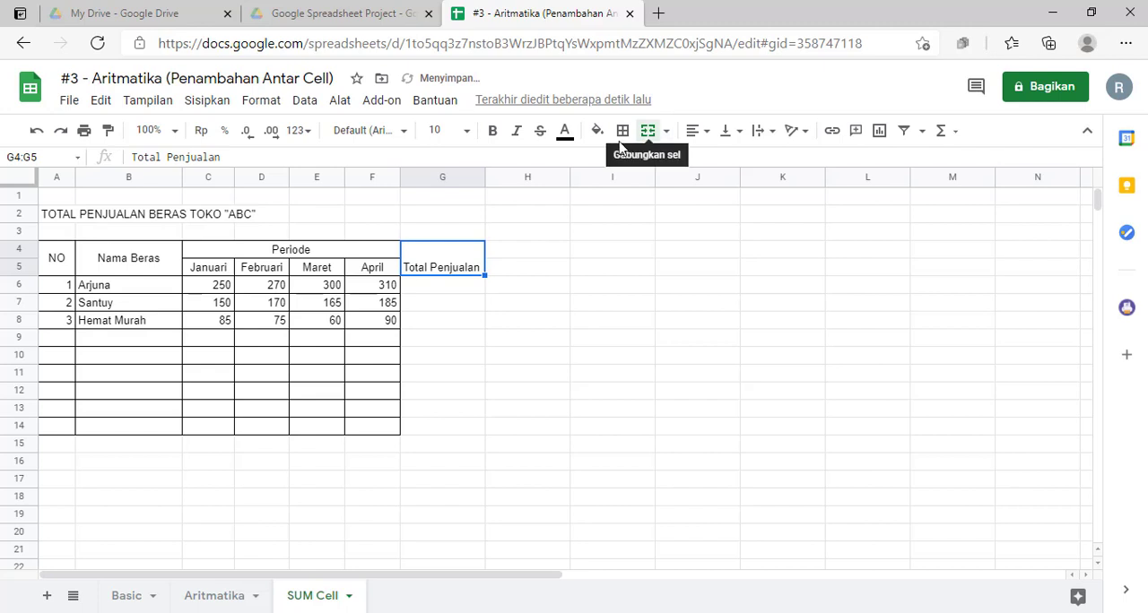
pyautogui.click(623, 133)
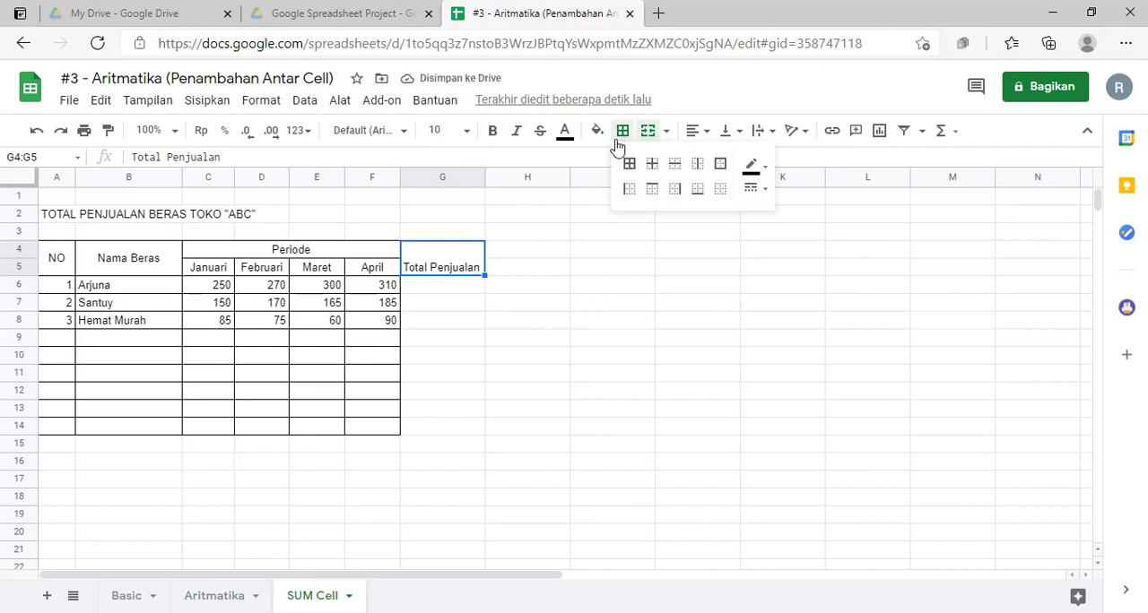
pyautogui.moveTo(445, 269); pyautogui.dragTo(427, 434)
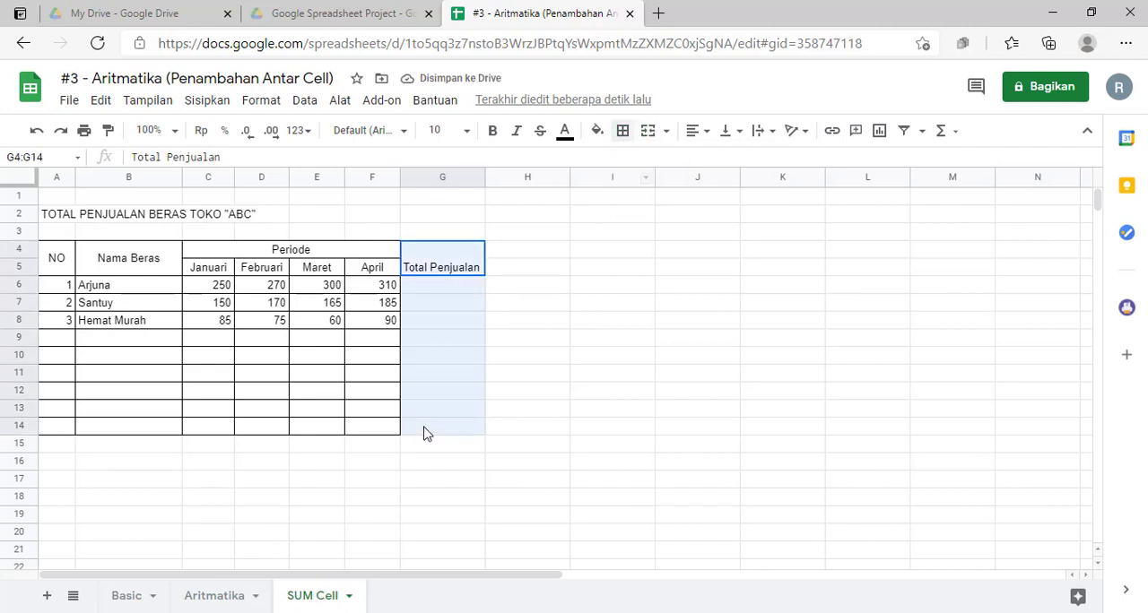
pyautogui.click(622, 133)
# Step: Center the Total Penjualan header horizontally and align it to the vertical middle
pyautogui.click(430, 274)
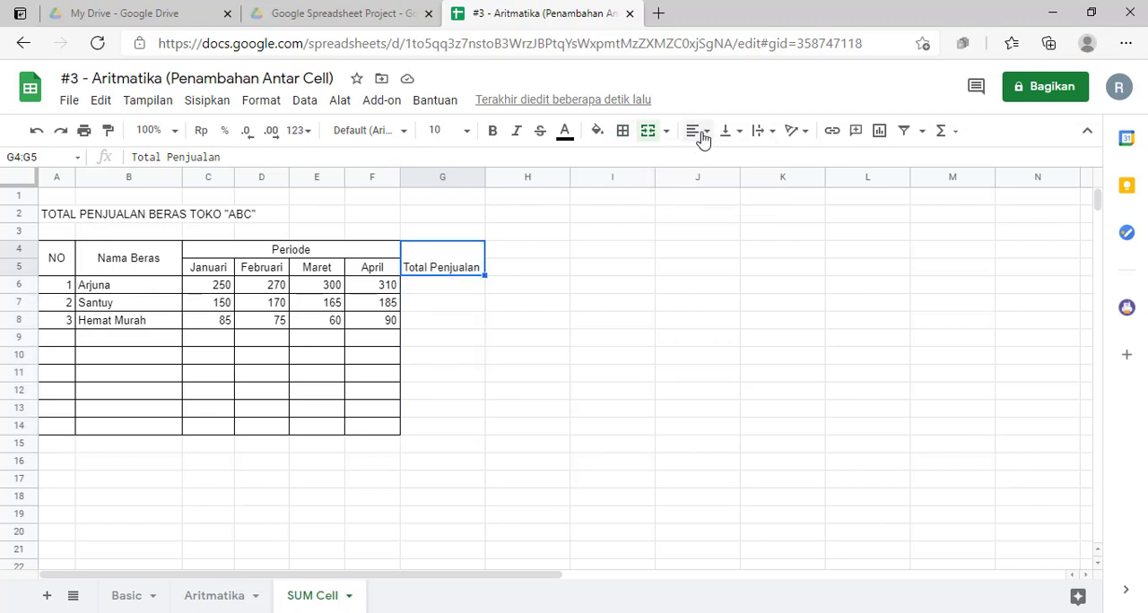
pyautogui.click(698, 131)
pyautogui.click(712, 160)
pyautogui.click(729, 131)
pyautogui.click(744, 164)
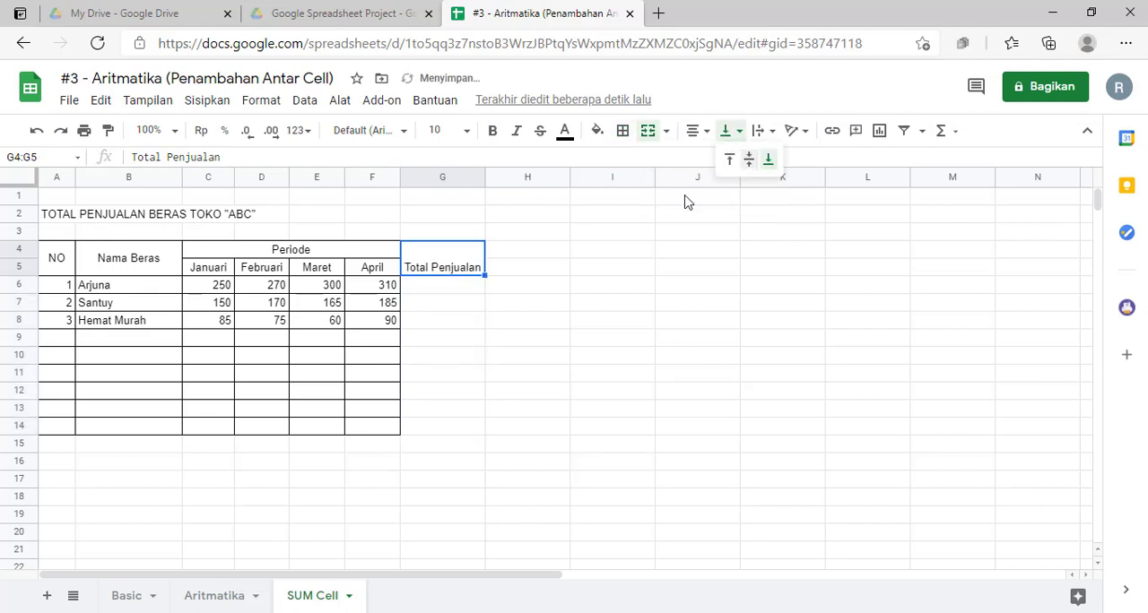
# Step: Apply all borders to the Total Penjualan column, G4:G14
pyautogui.moveTo(448, 267); pyautogui.dragTo(409, 436)
pyautogui.click(623, 131)
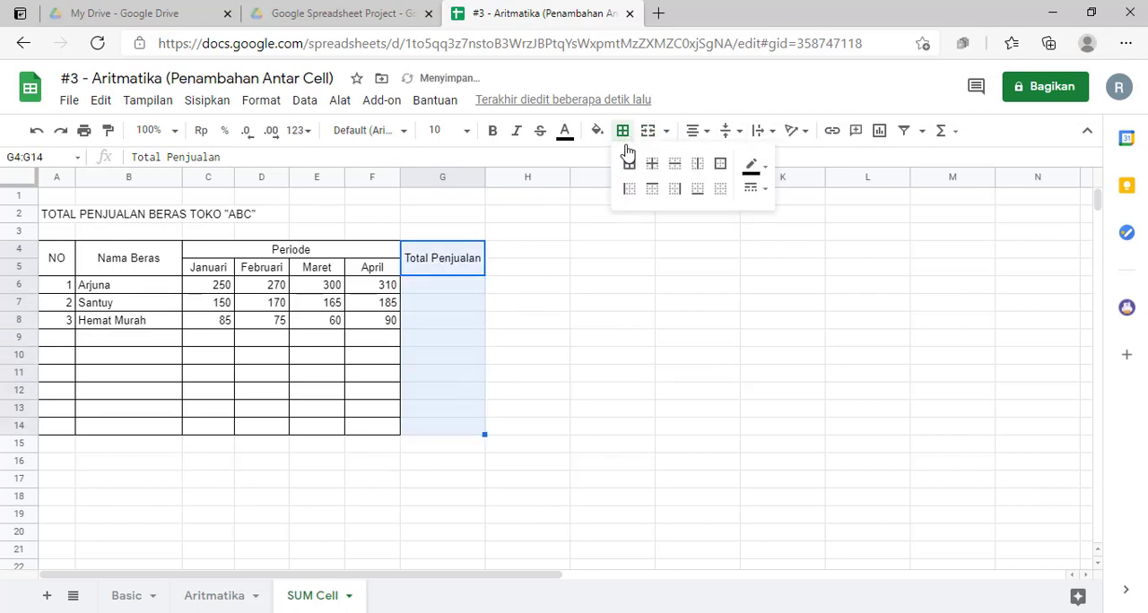
pyautogui.click(627, 162)
pyautogui.click(578, 338)
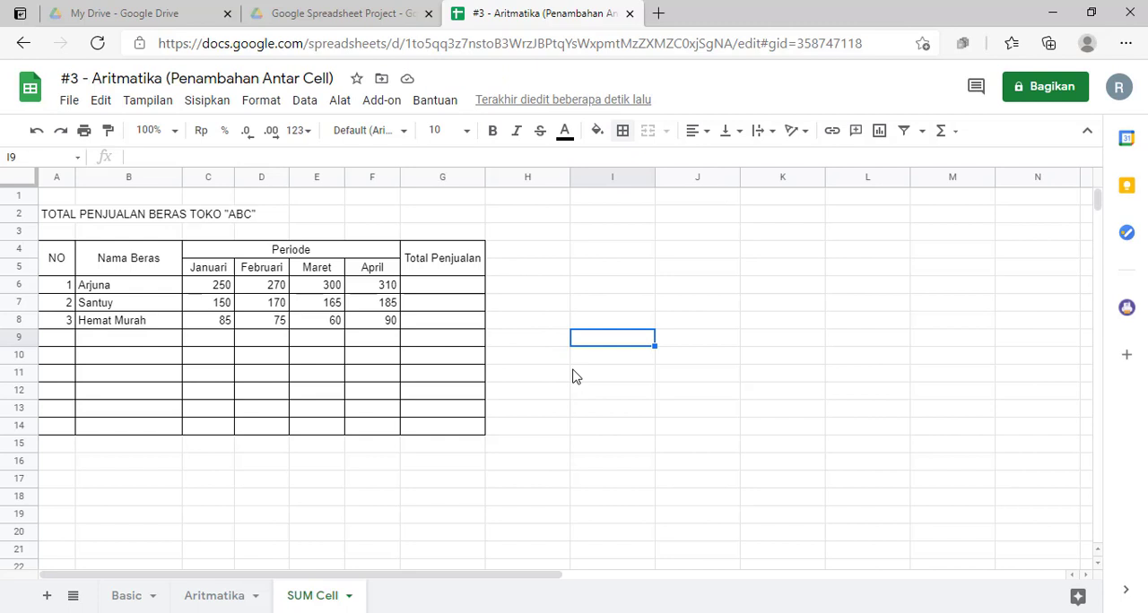
# Step: Total Arjuna's January to April sales in G6 with the formula =sum(C6:F6)
pyautogui.click(449, 290)
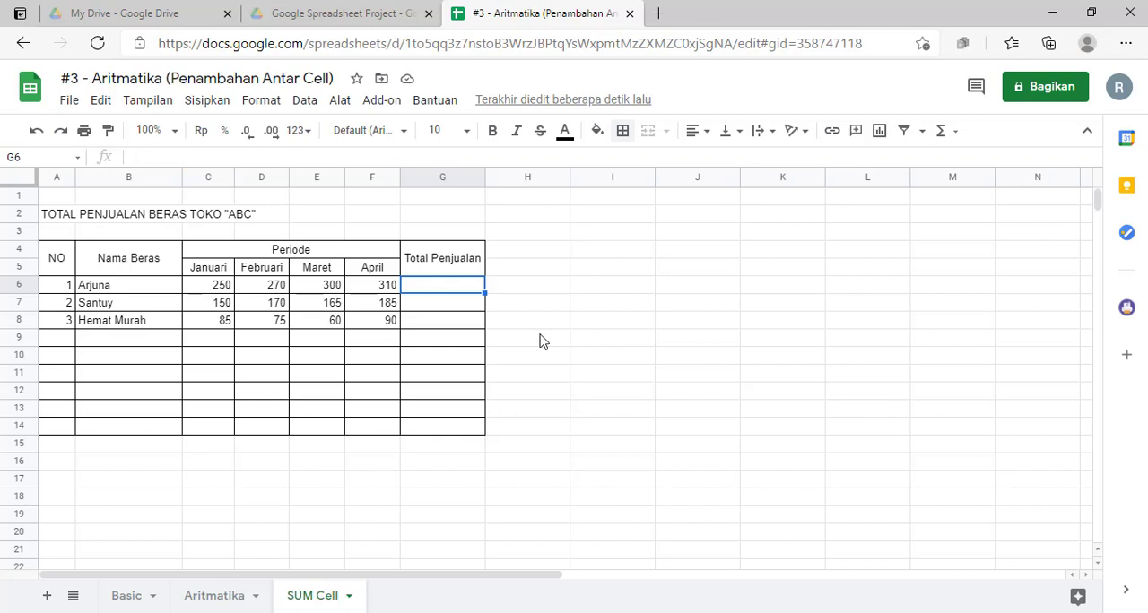
pyautogui.write('=')
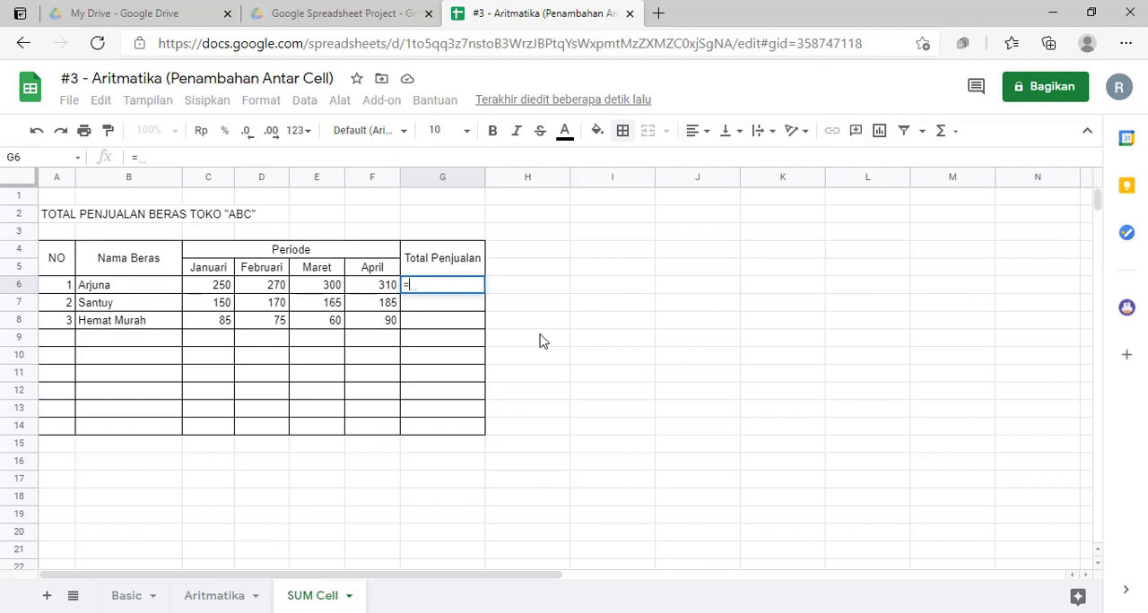
pyautogui.write('sum')
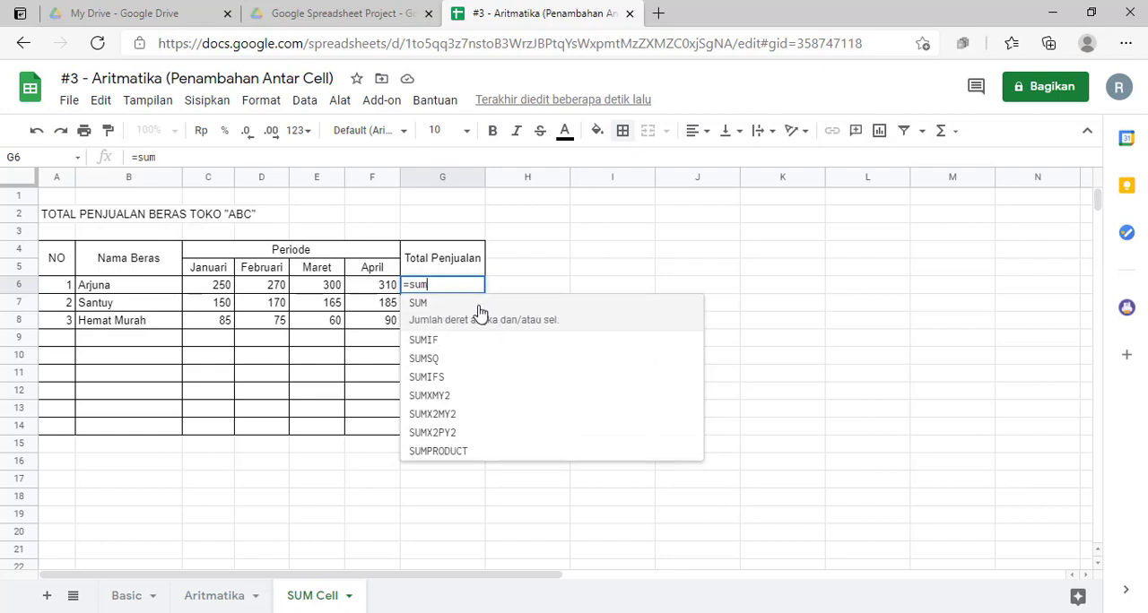
pyautogui.write('(')
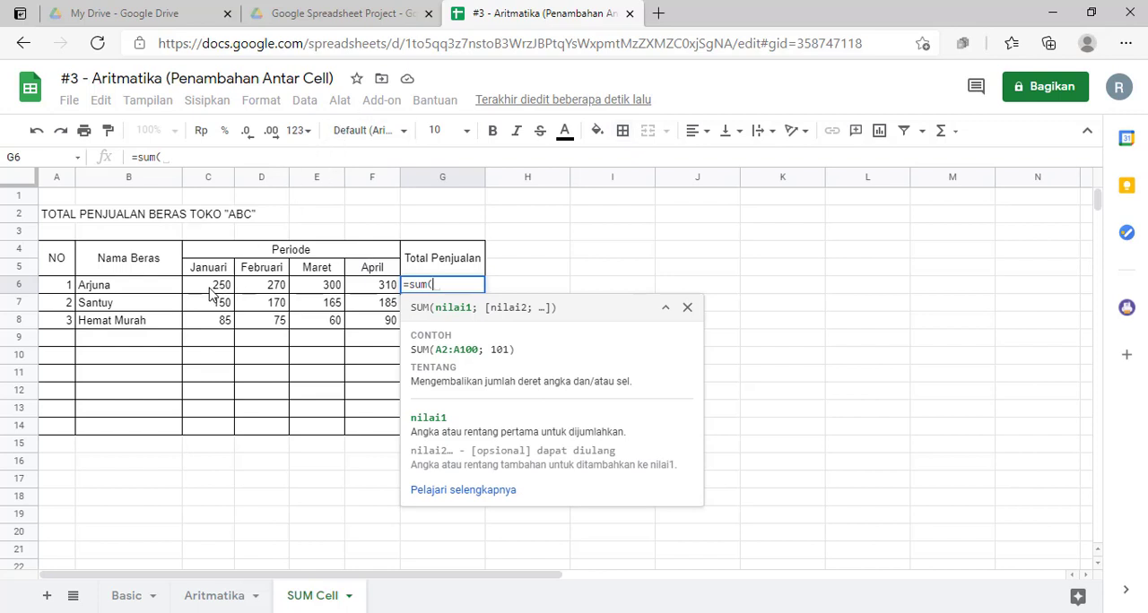
pyautogui.moveTo(208, 295); pyautogui.dragTo(371, 296)
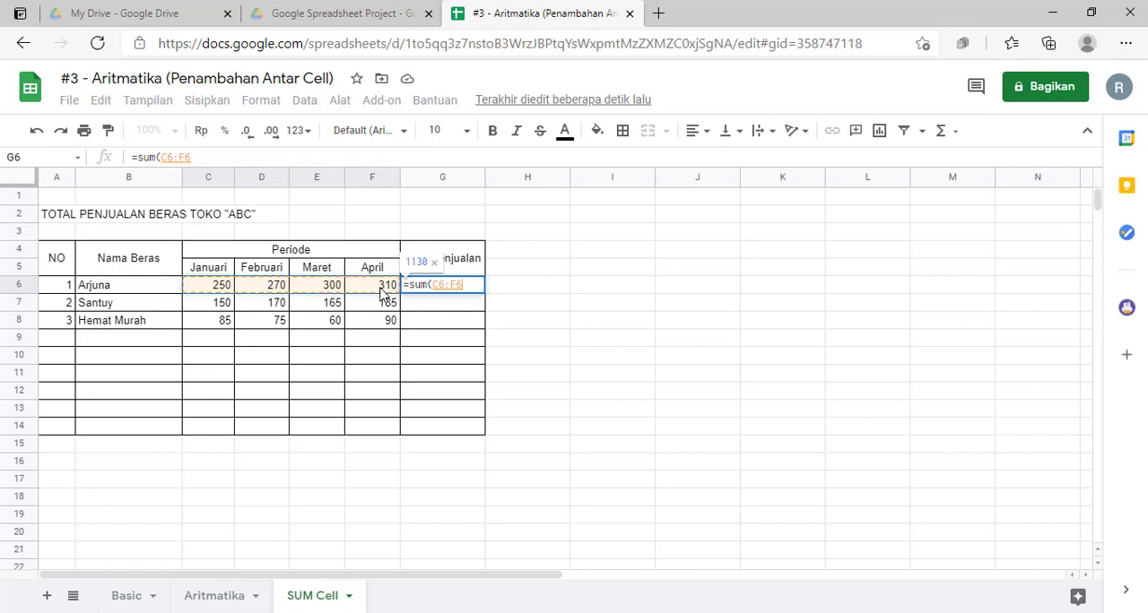
pyautogui.write(')')
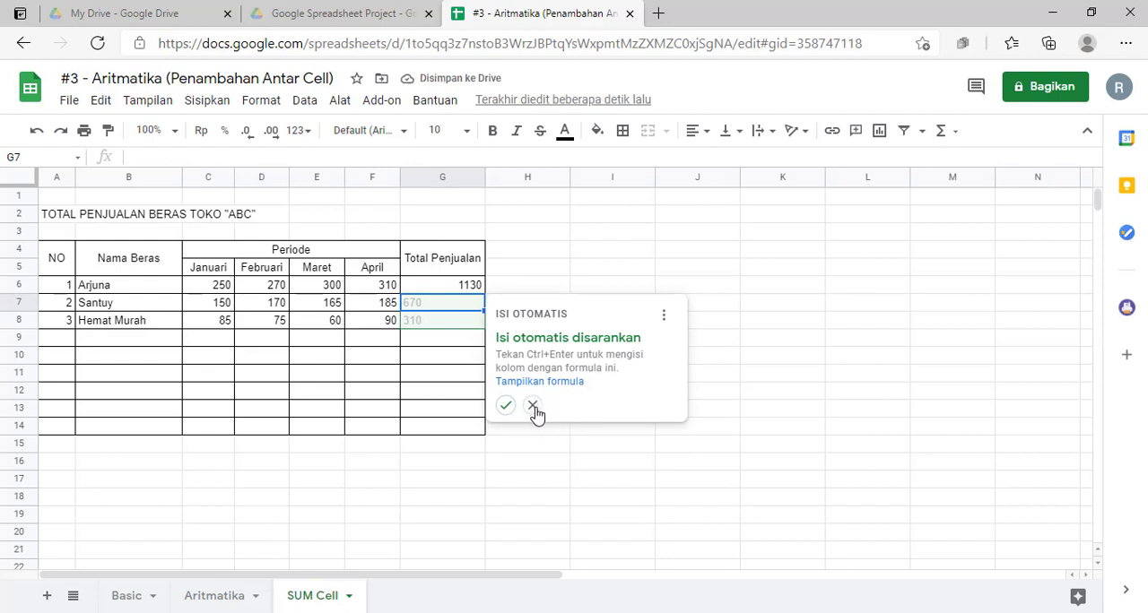
# Step: Dismiss the autofill suggestion and total Santuy's January to April sales in G7 with the formula =sum(C7:F7)
pyautogui.click(533, 405)
pyautogui.click(677, 350)
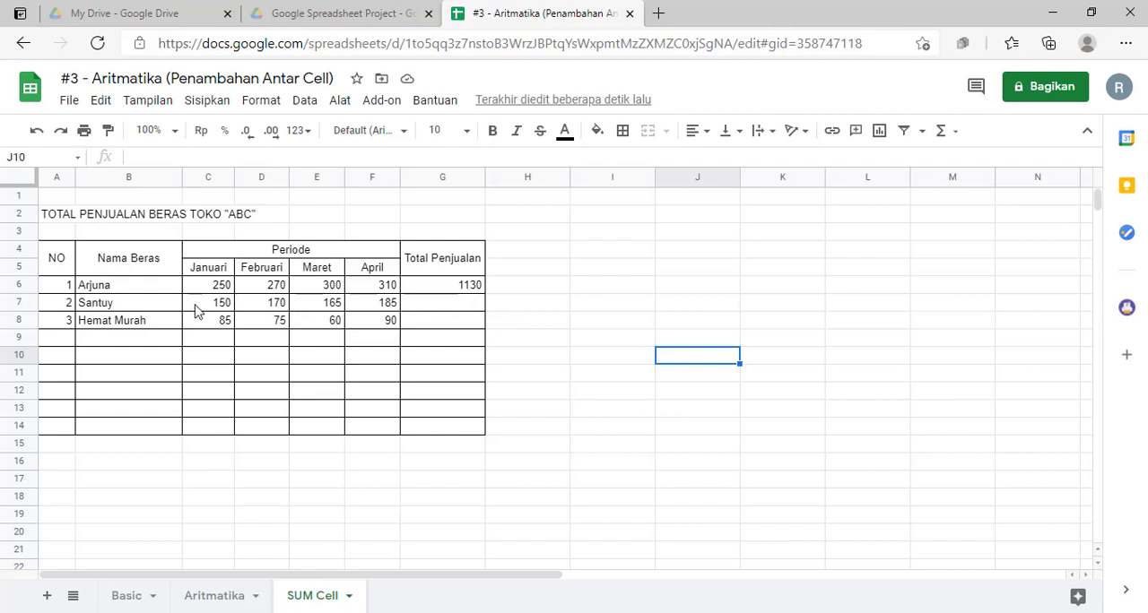
pyautogui.click(224, 304)
pyautogui.click(444, 308)
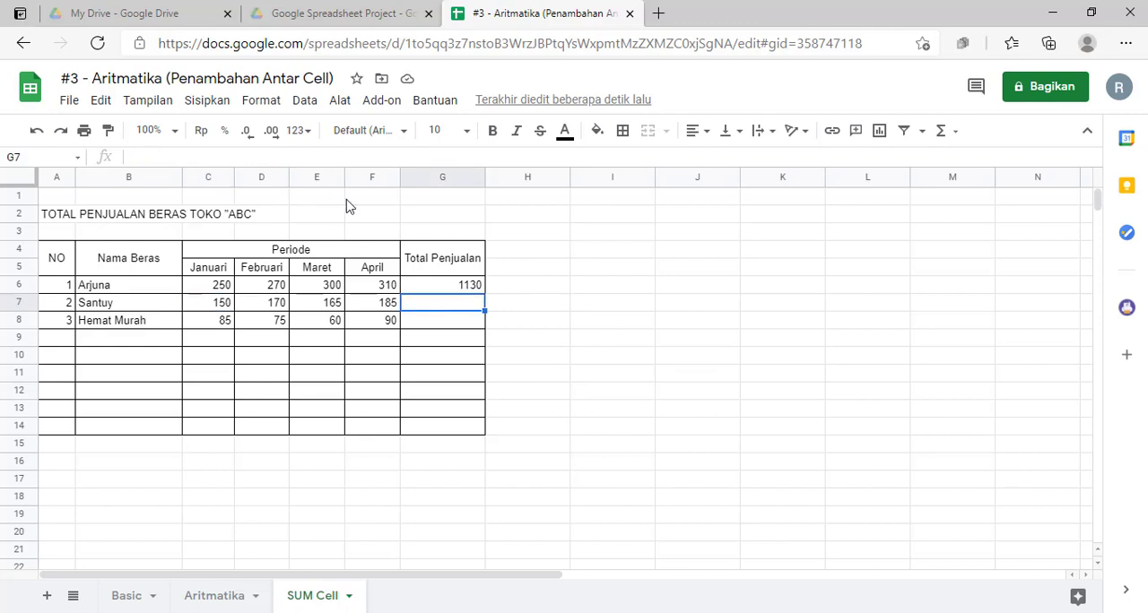
pyautogui.write('=sum')
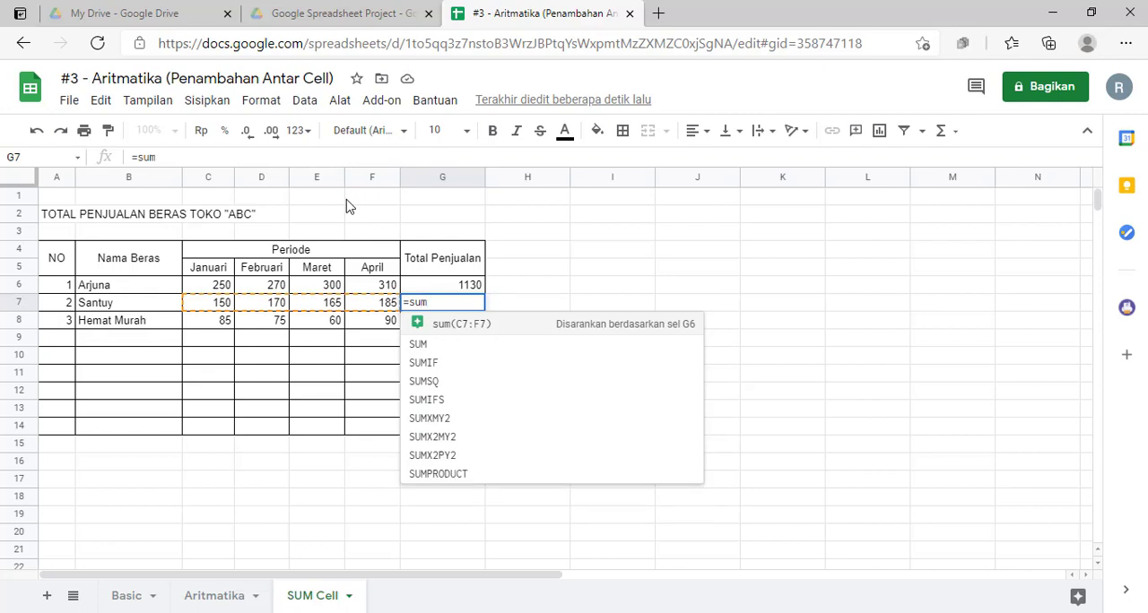
pyautogui.click(578, 329)
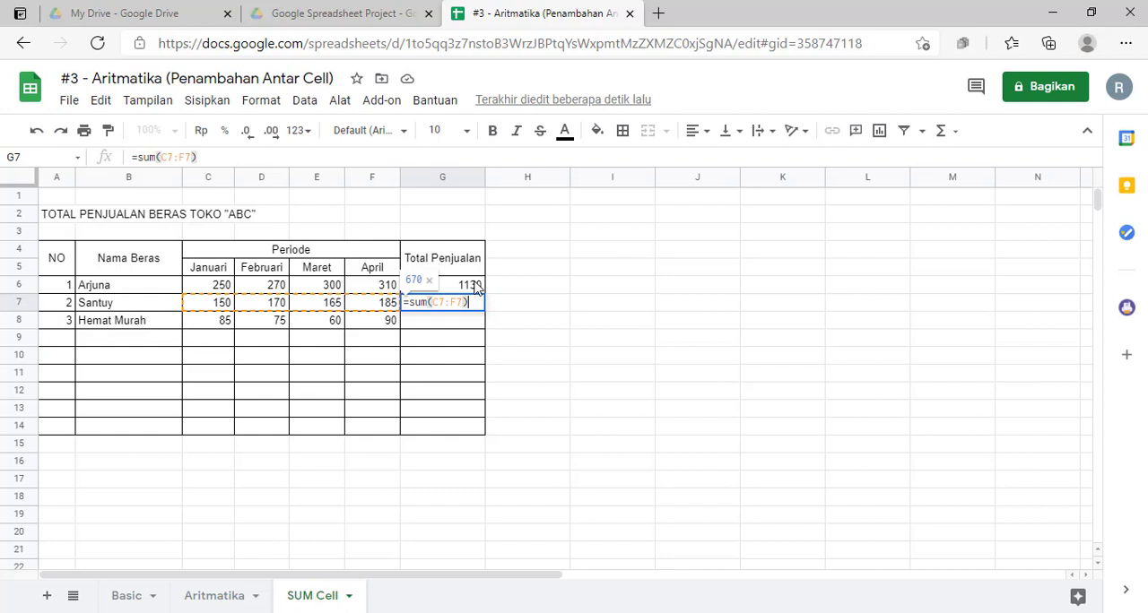
pyautogui.press('Return')
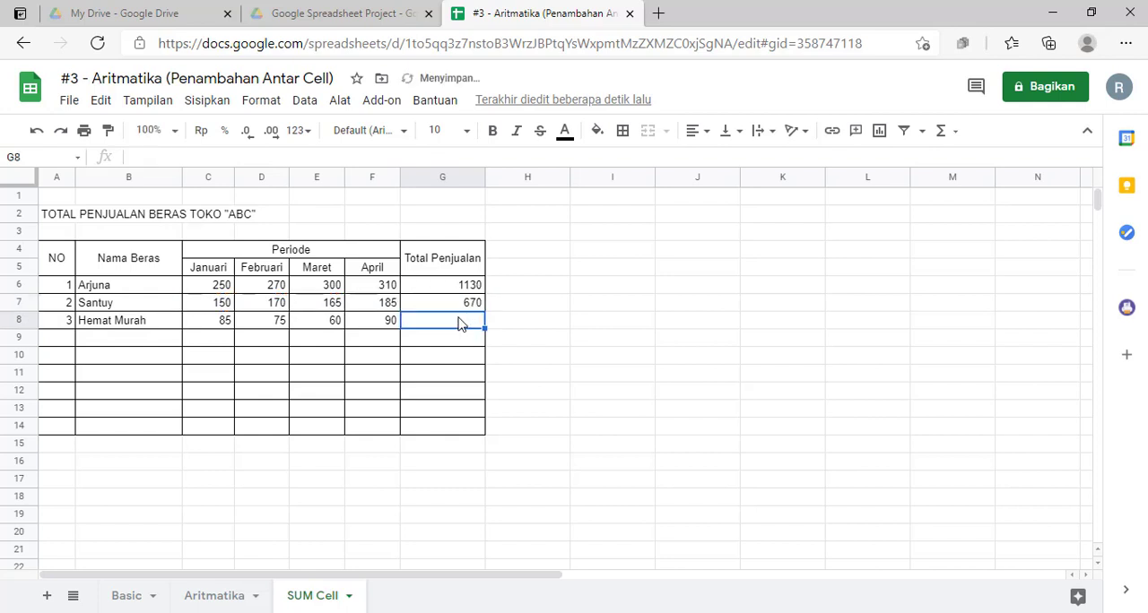
# Step: Total Hemat Murah's January to April sales in G8 by summing C8:F8
pyautogui.write('=')
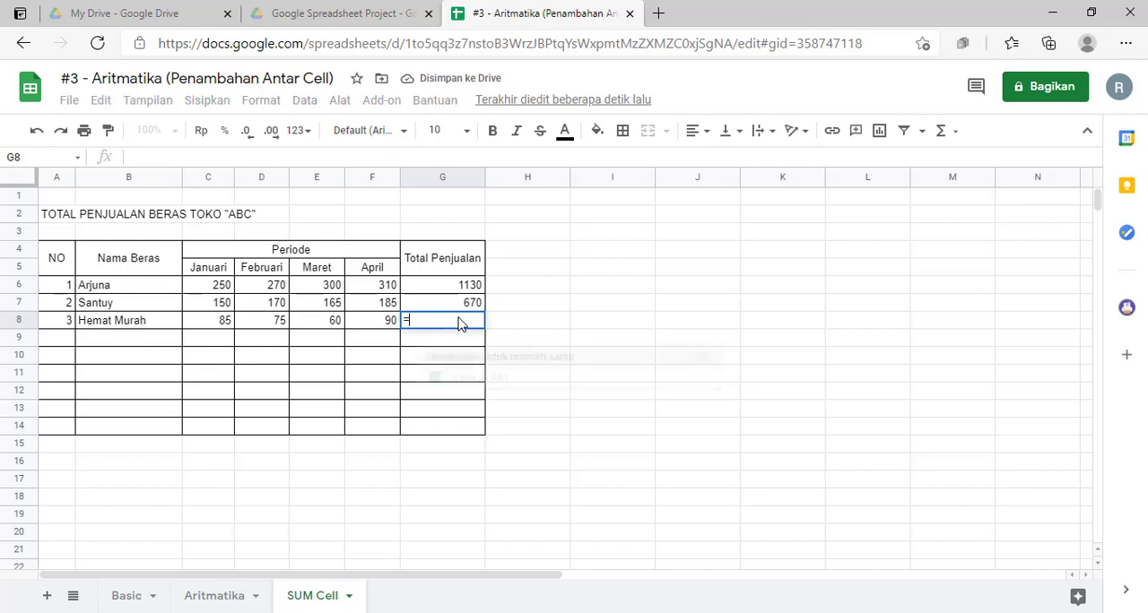
pyautogui.write('sum(')
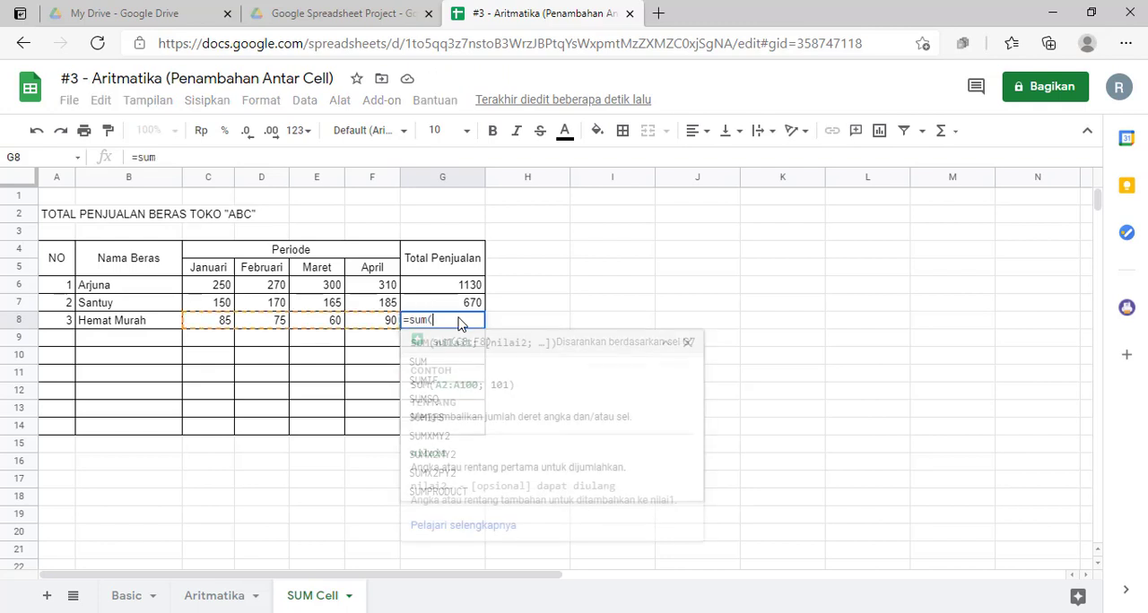
pyautogui.moveTo(220, 325); pyautogui.dragTo(371, 323)
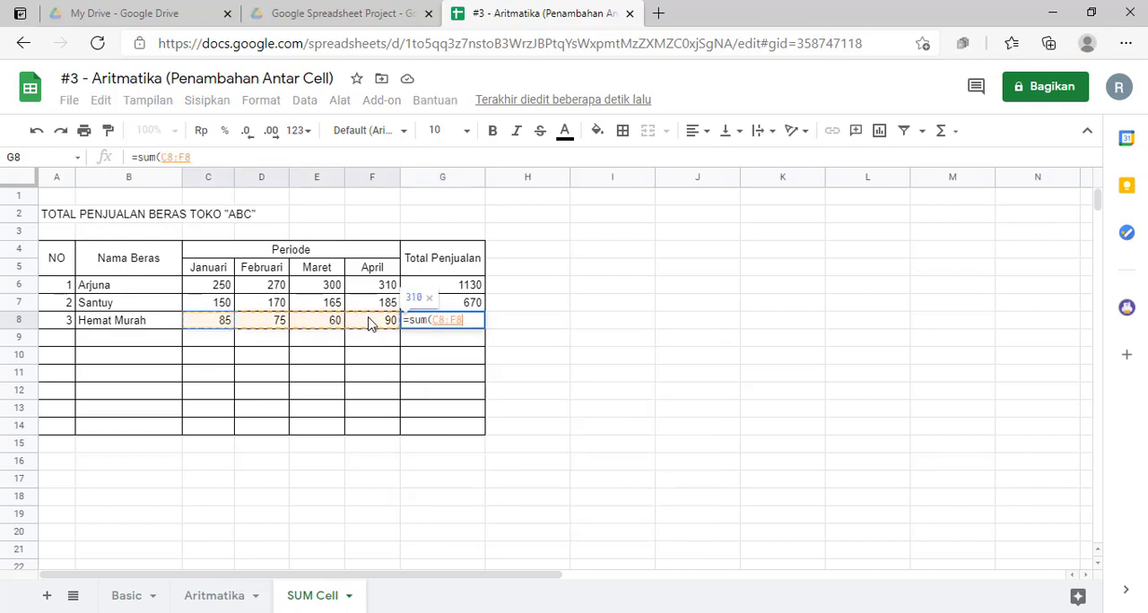
pyautogui.press('Return')
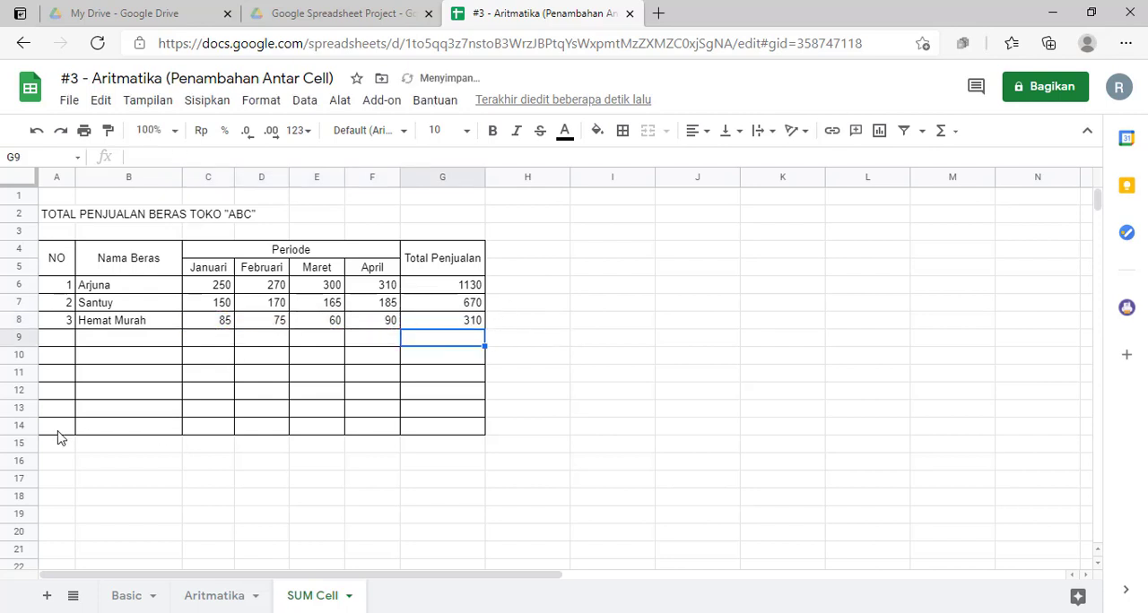
# Step: Merge cells A14:B14 in the table's last row and enter the label Total Penjualan
pyautogui.moveTo(63, 431); pyautogui.dragTo(147, 440)
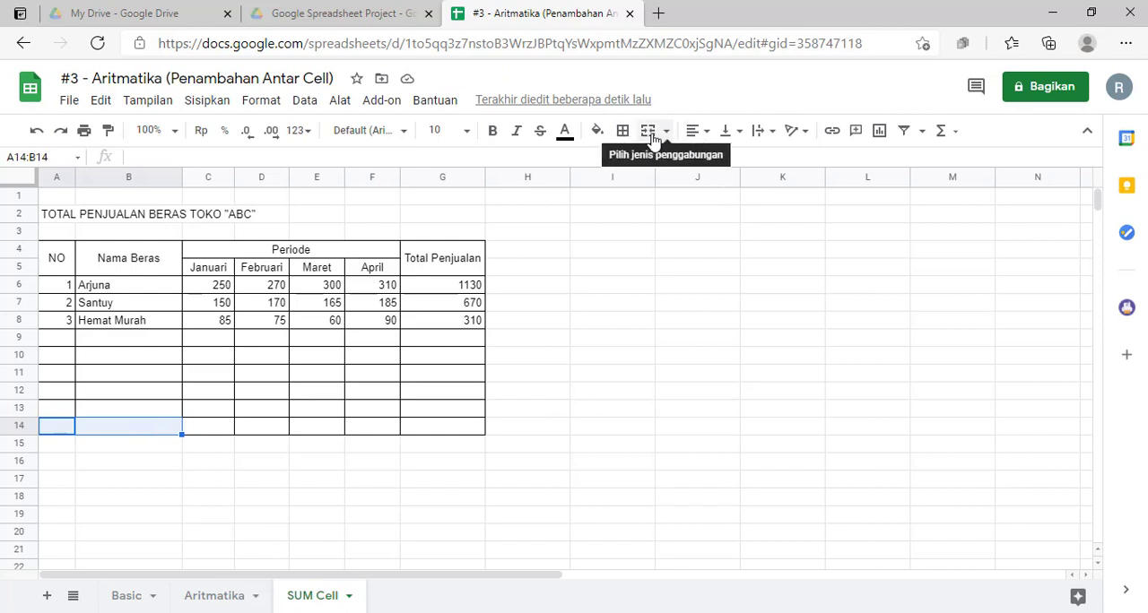
pyautogui.write('Total Pen')
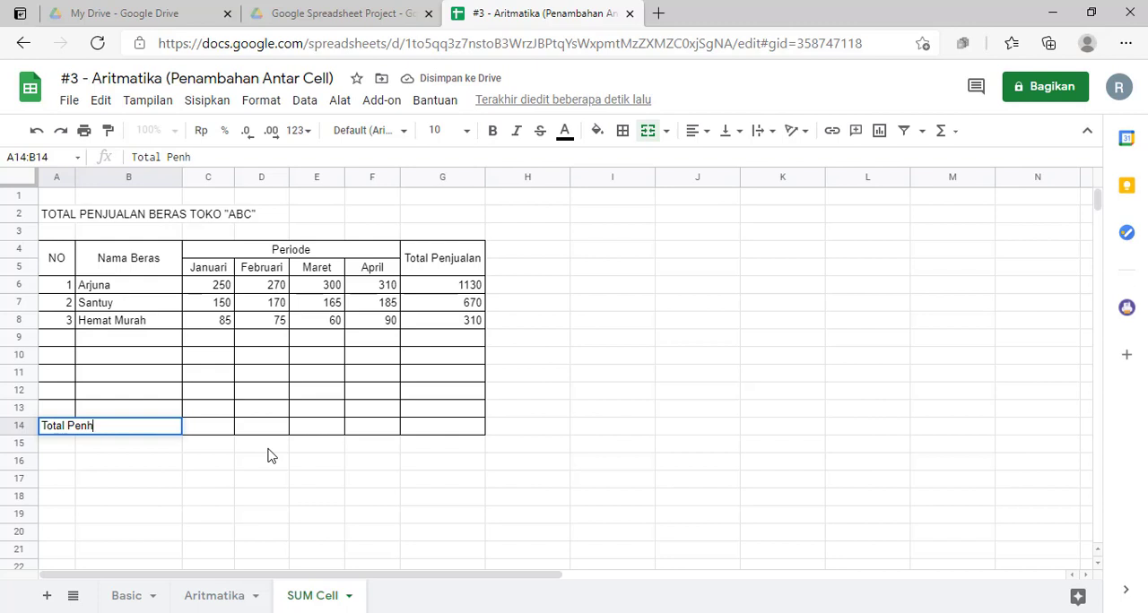
pyautogui.write('jualan')
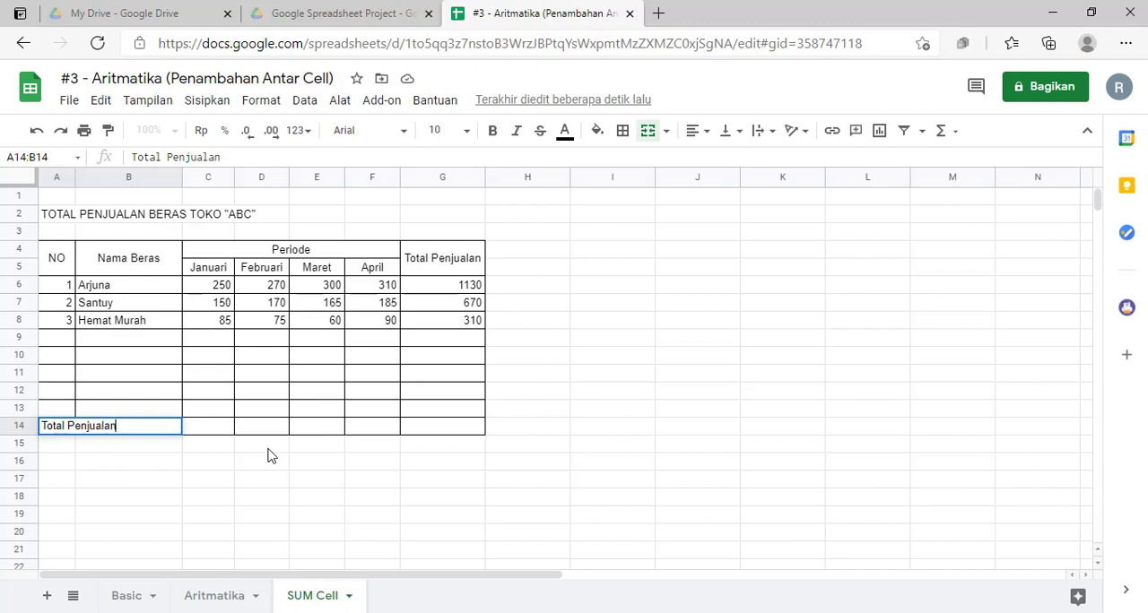
pyautogui.press('Return')
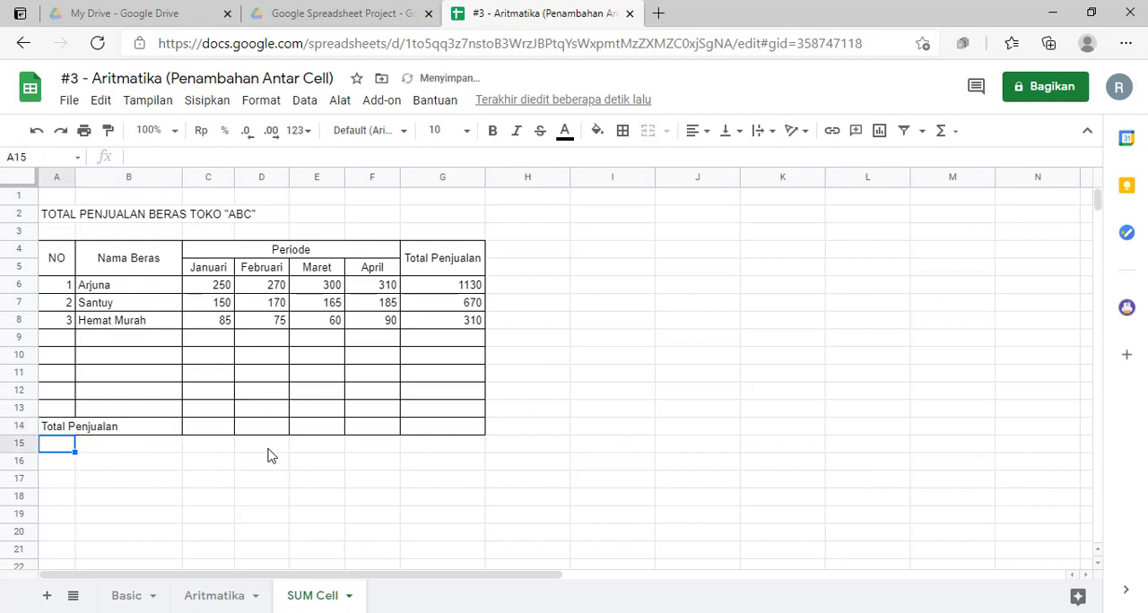
pyautogui.click(468, 285)
pyautogui.click(550, 282)
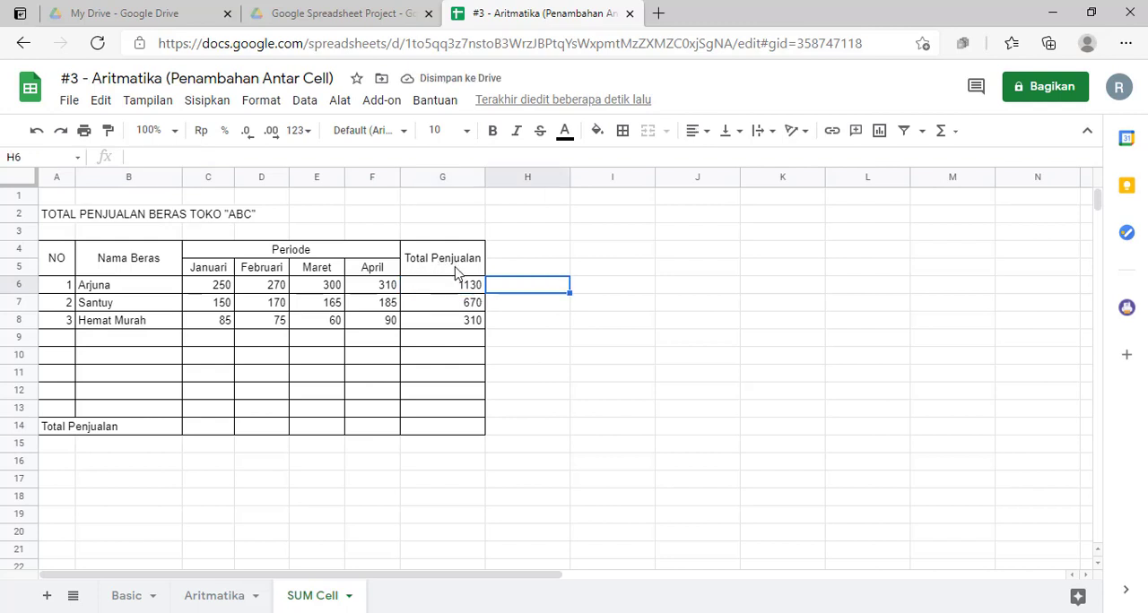
pyautogui.click(113, 287)
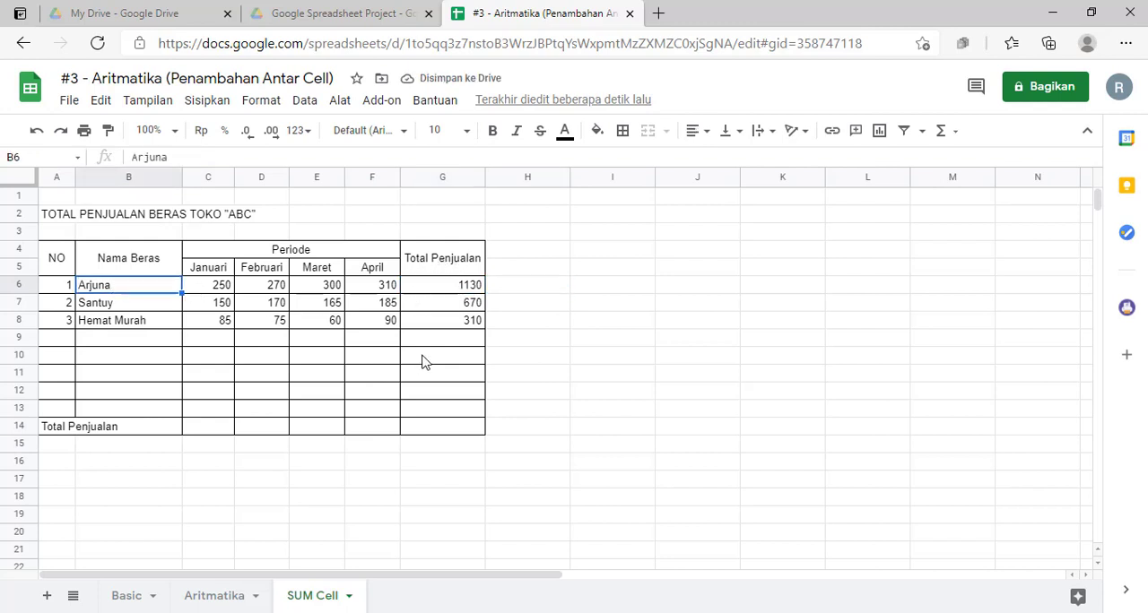
pyautogui.click(117, 426)
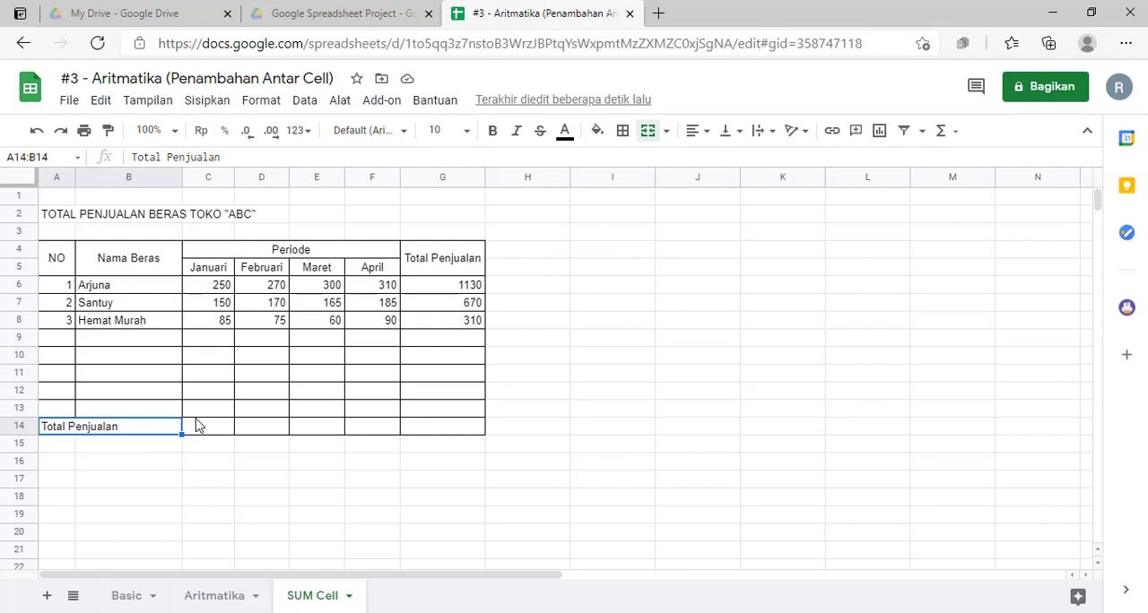
pyautogui.click(58, 285)
pyautogui.click(115, 426)
# Step: Total the Januari sales of all rices in C14 with the formula =sum(C6:C8)
pyautogui.click(224, 430)
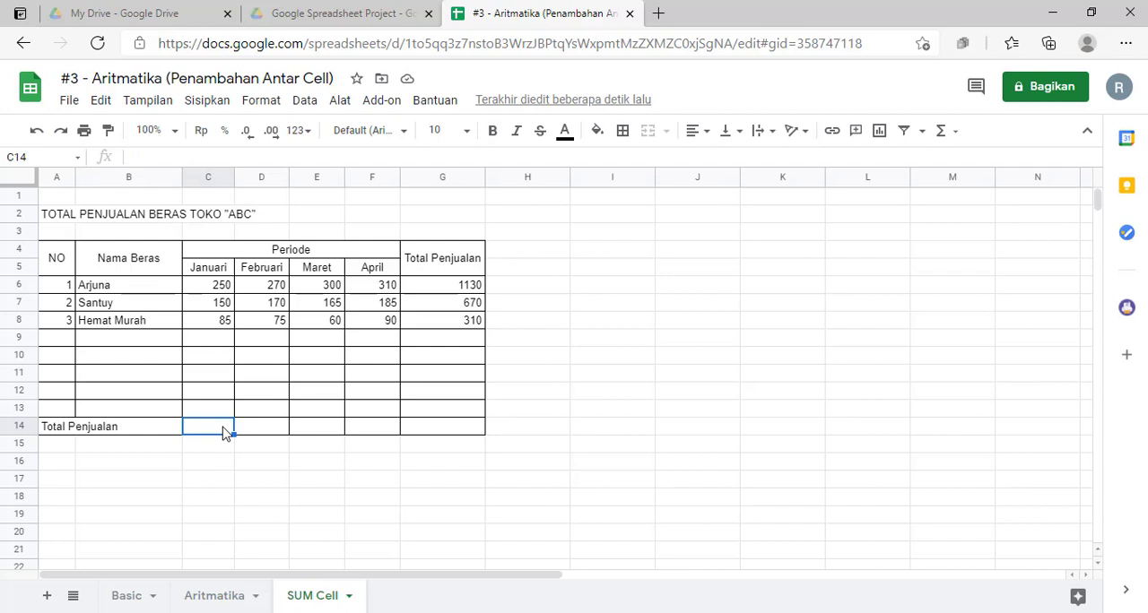
pyautogui.write('=')
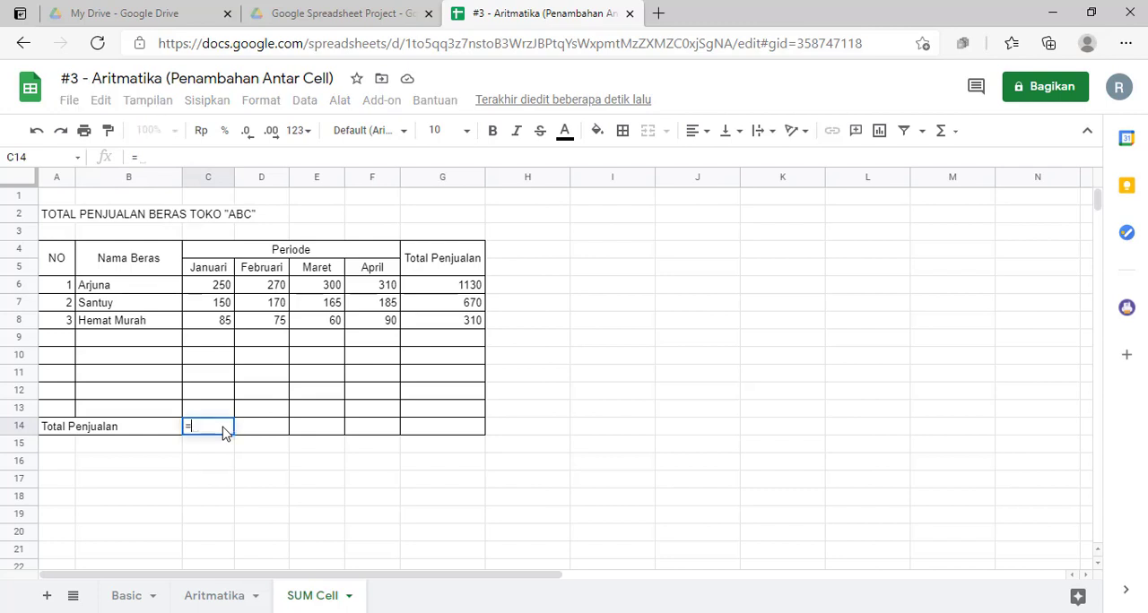
pyautogui.write('sum')
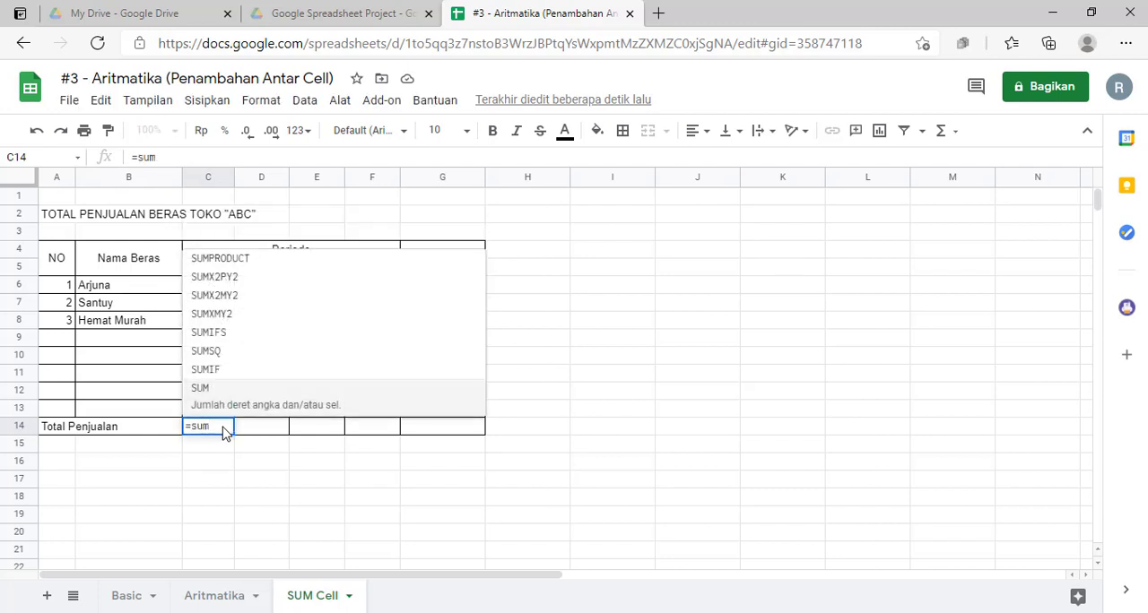
pyautogui.write('(')
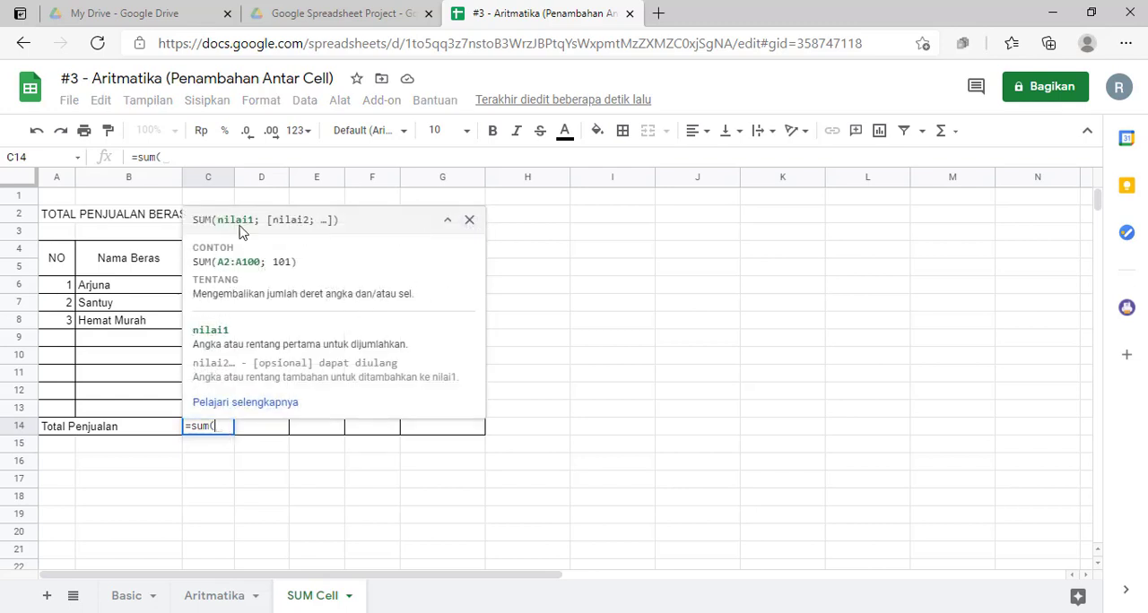
pyautogui.click(469, 221)
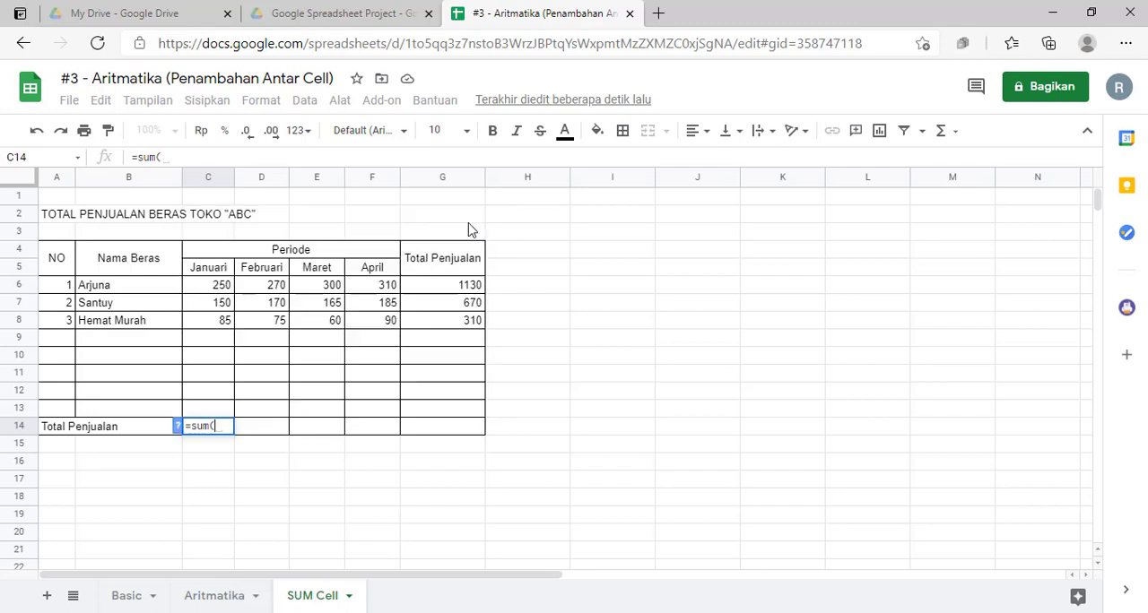
pyautogui.click(225, 287)
pyautogui.moveTo(225, 287); pyautogui.dragTo(225, 333)
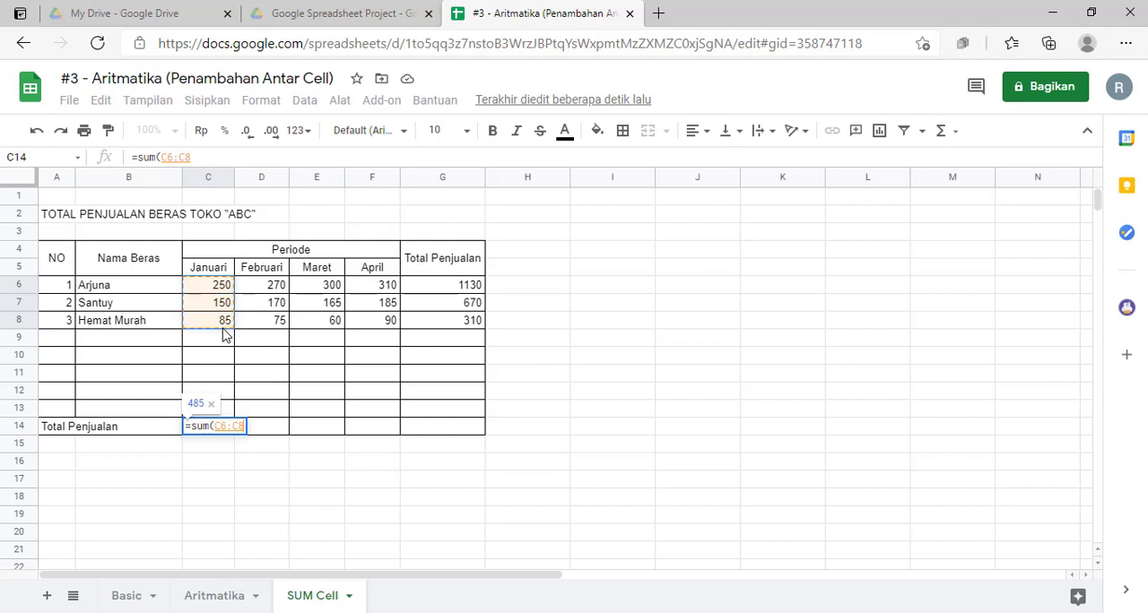
pyautogui.write(')')
pyautogui.press('Return')
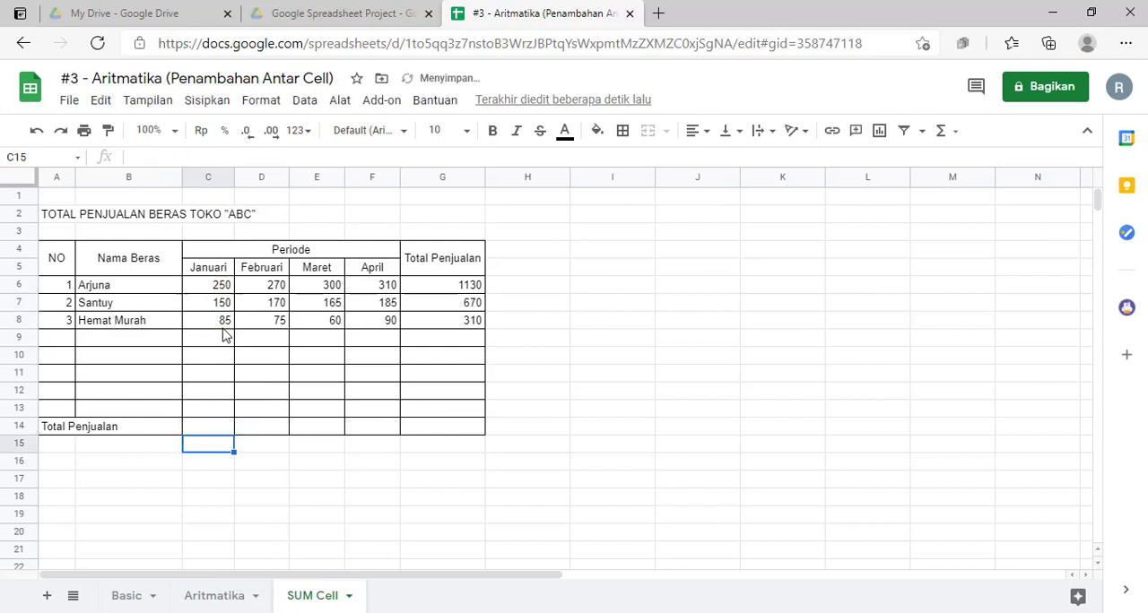
# Step: Total the Februari sales in D14 by summing D6:D8
pyautogui.click(278, 426)
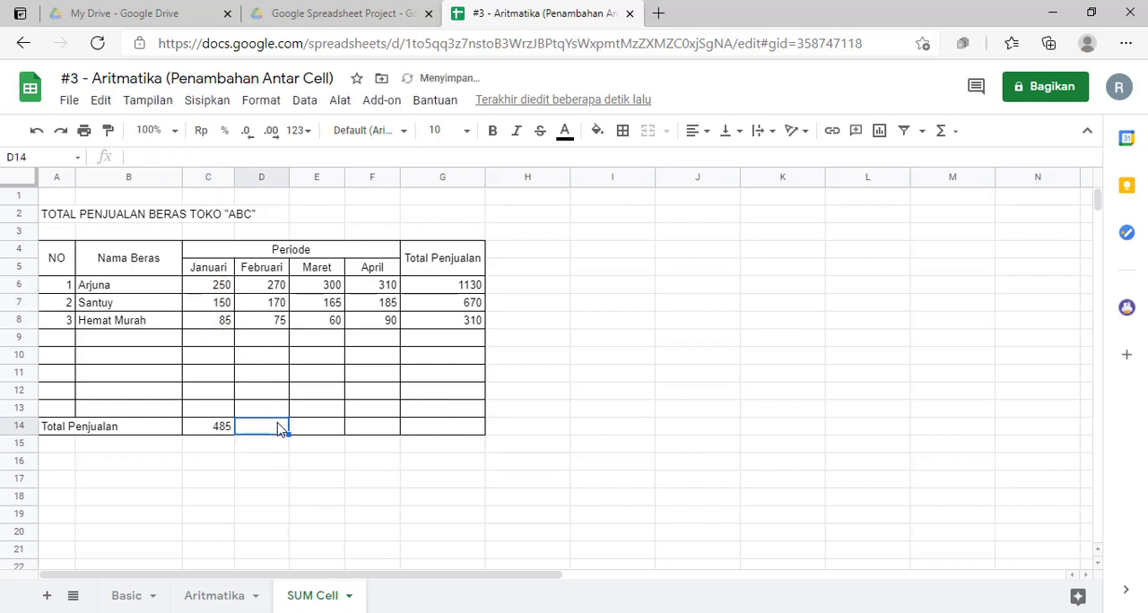
pyautogui.write('=sum(')
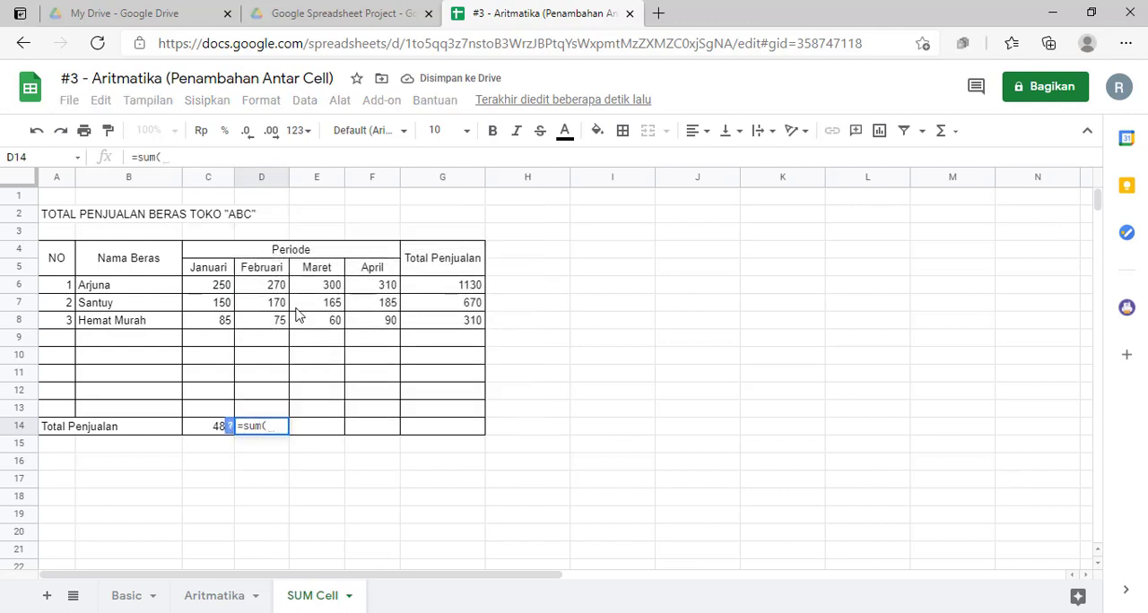
pyautogui.moveTo(276, 287); pyautogui.dragTo(277, 324)
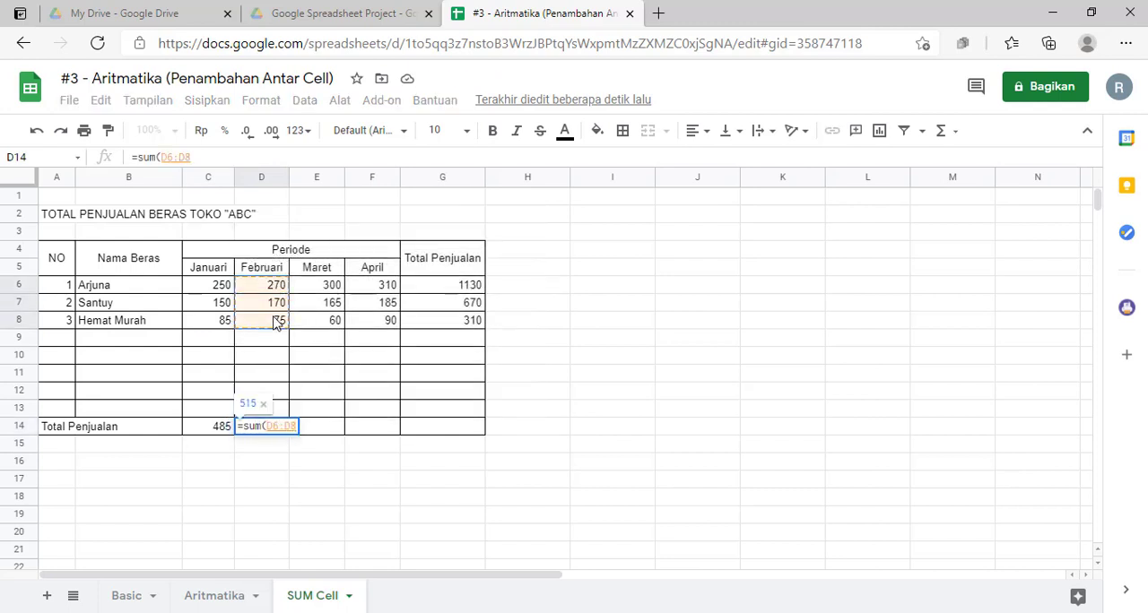
pyautogui.press('Return')
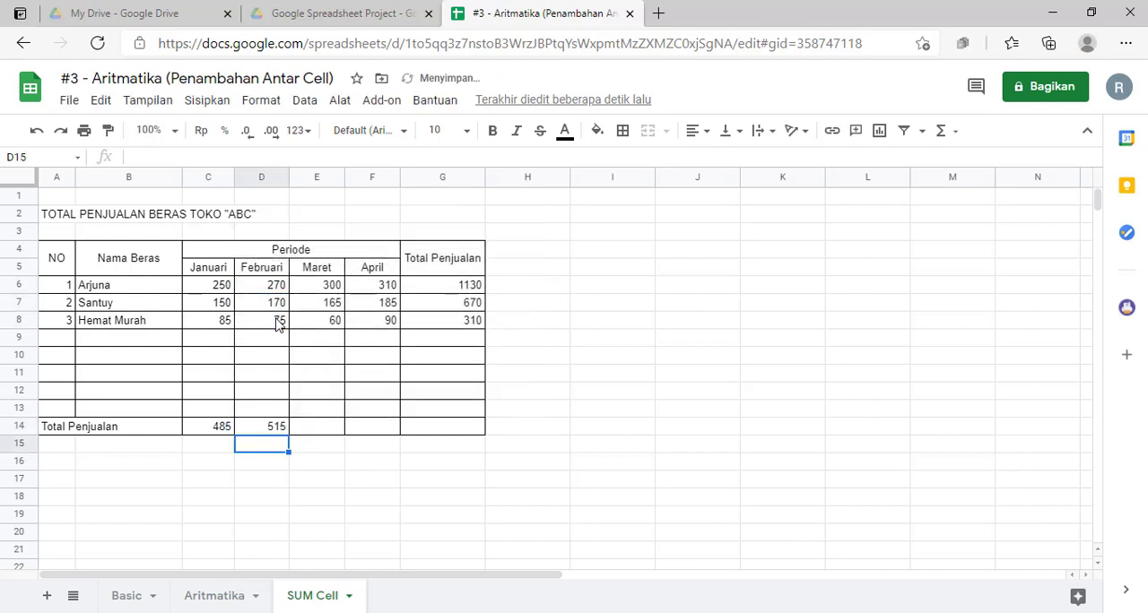
# Step: Total the Maret sales in E14 by summing E6:E8
pyautogui.click(336, 430)
pyautogui.write('=sum(')
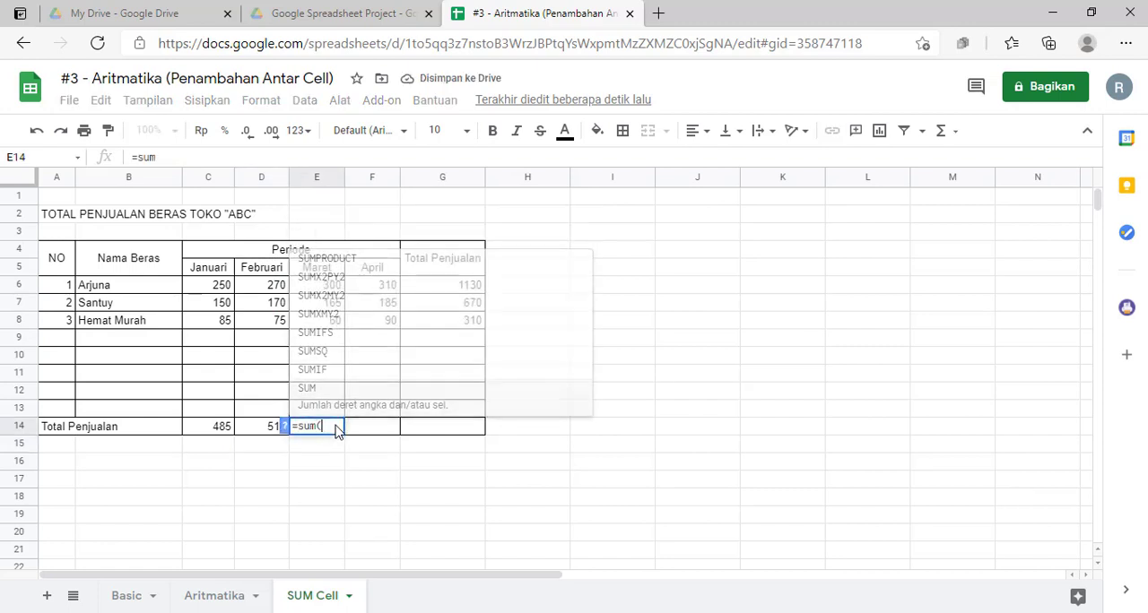
pyautogui.moveTo(332, 287); pyautogui.dragTo(327, 324)
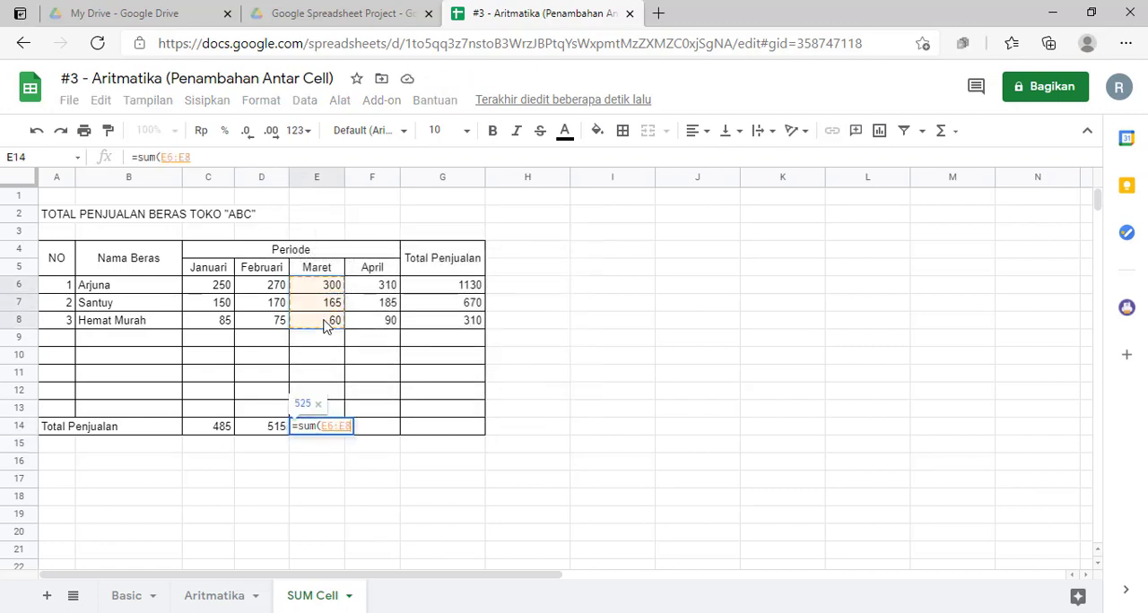
pyautogui.press('Return')
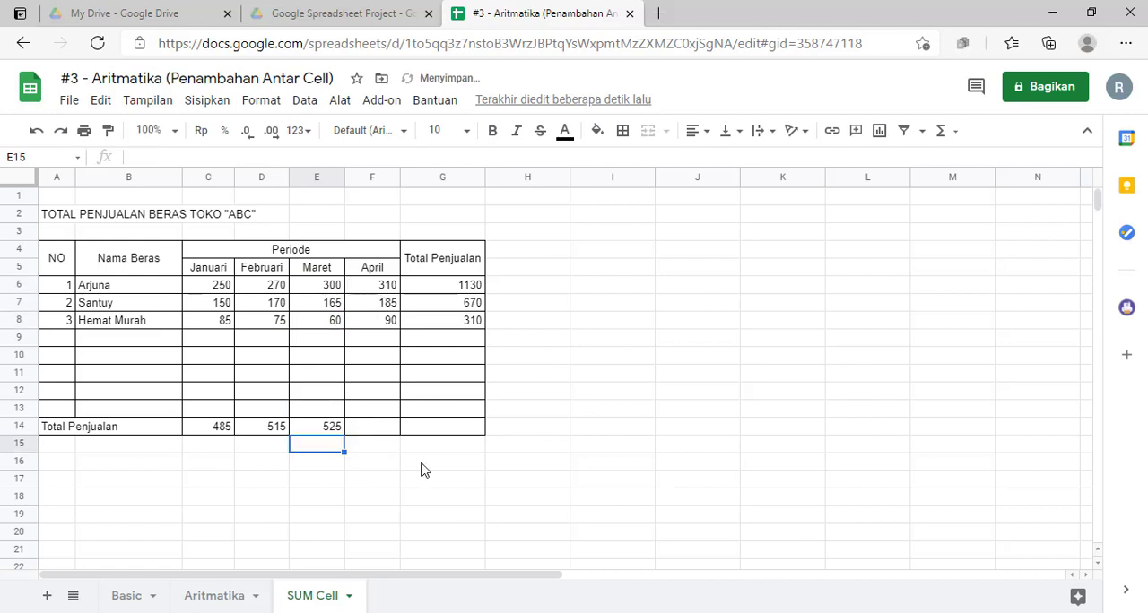
# Step: Total the April sales in F14 with the formula =sum(F6:F8)
pyautogui.click(374, 430)
pyautogui.write('=sum(')
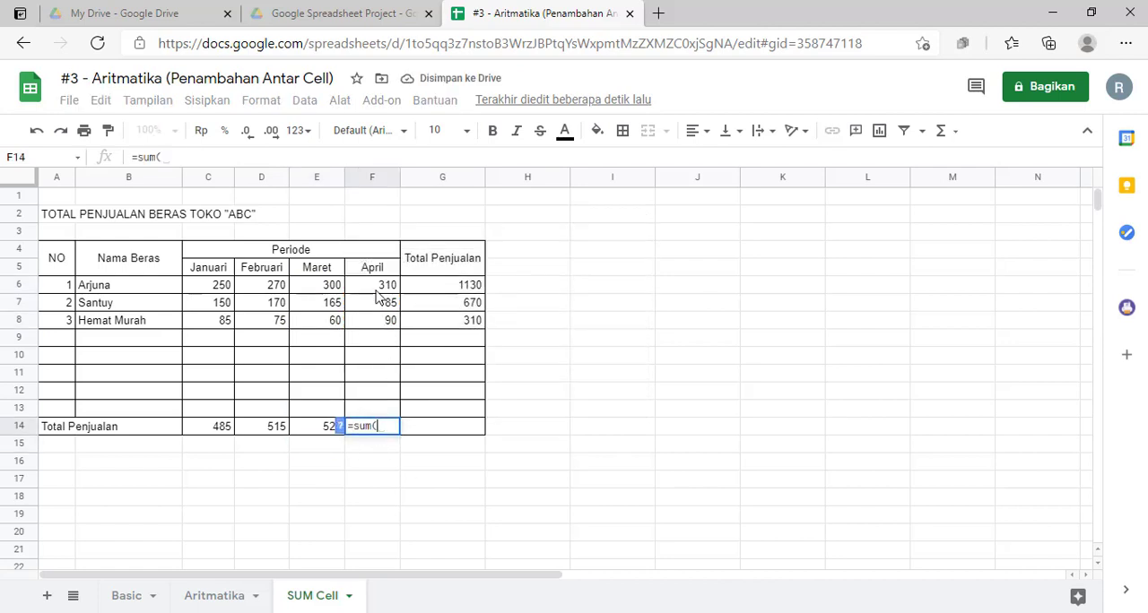
pyautogui.moveTo(382, 285); pyautogui.dragTo(379, 325)
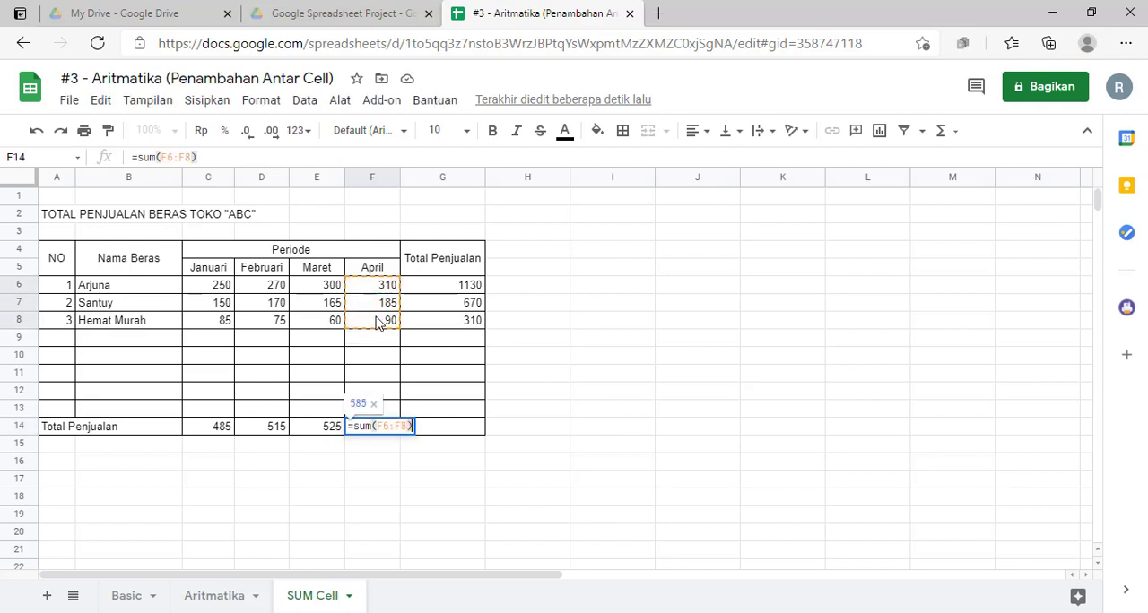
pyautogui.press('Return')
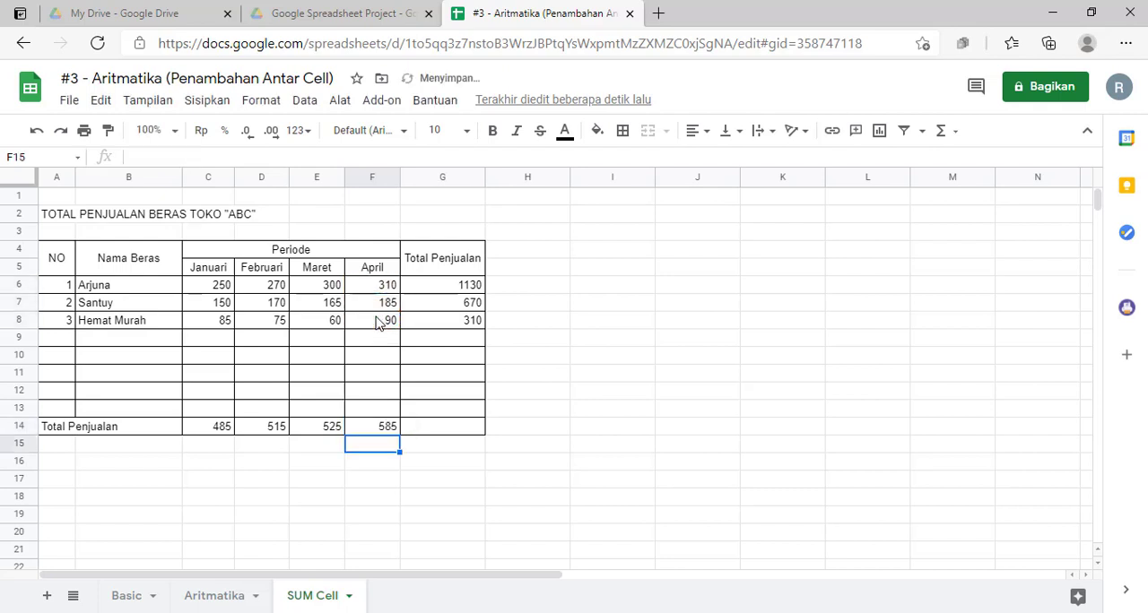
pyautogui.click(469, 432)
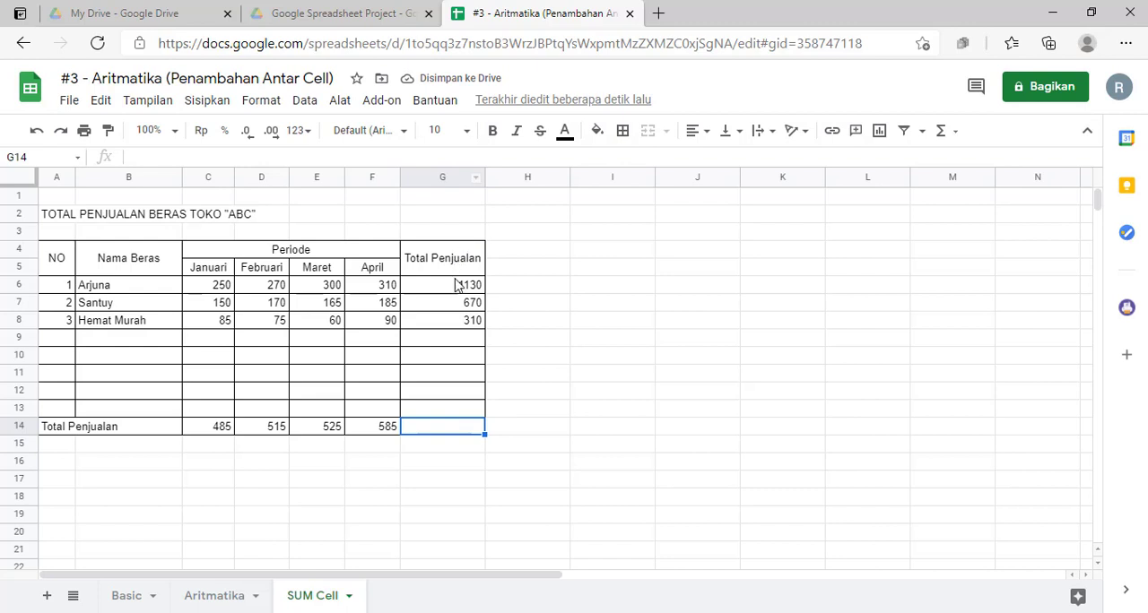
pyautogui.moveTo(457, 286); pyautogui.dragTo(458, 328)
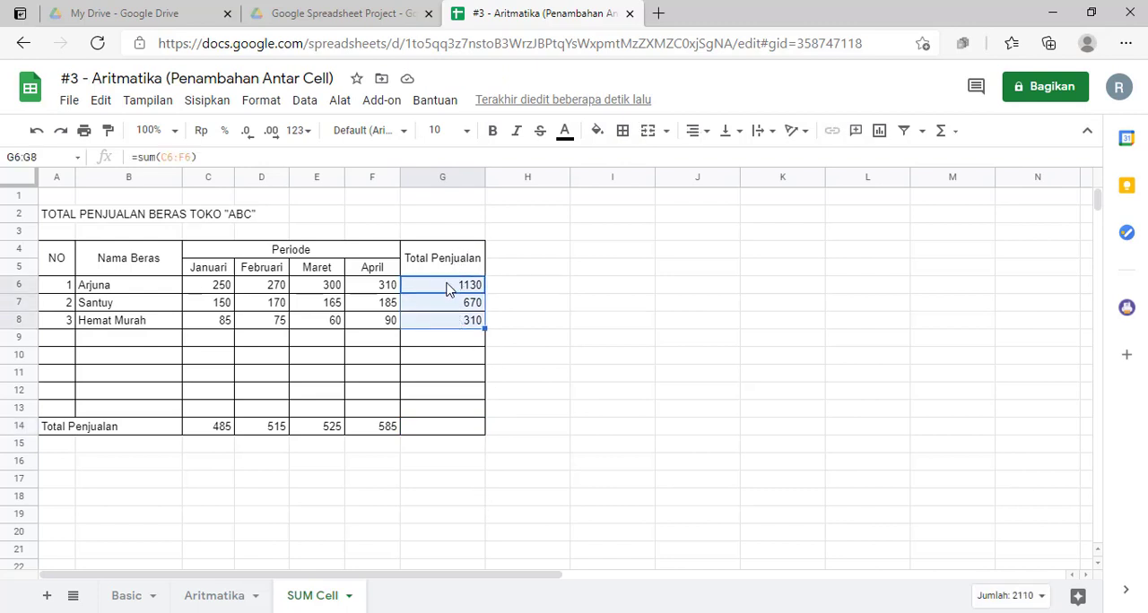
pyautogui.click(555, 469)
pyautogui.moveTo(177, 427); pyautogui.dragTo(370, 441)
pyautogui.click(552, 467)
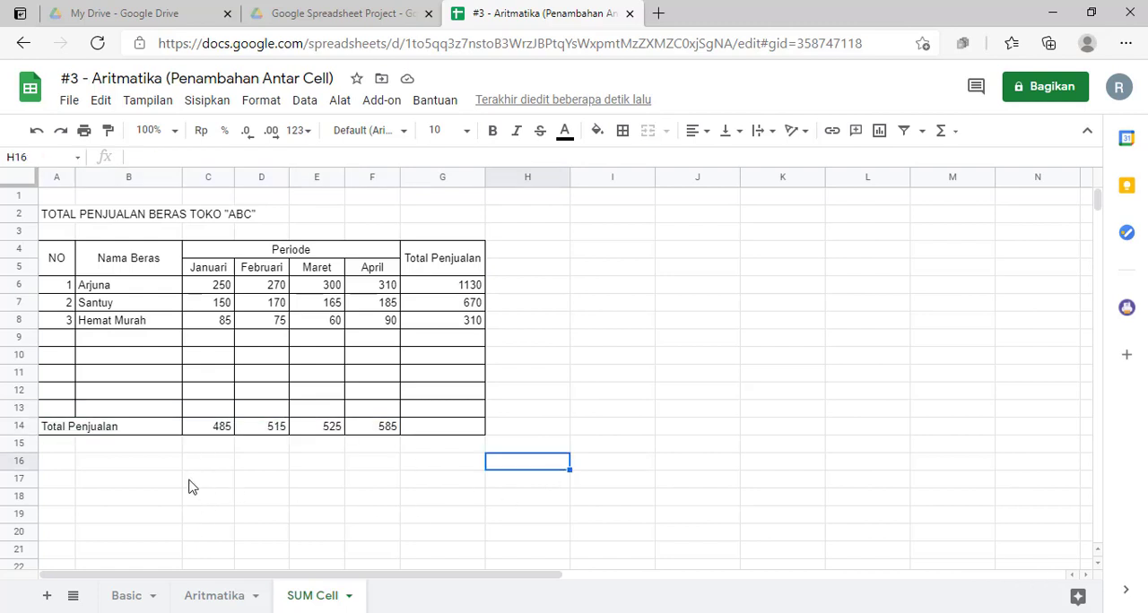
# Step: Enter the label "Jumlah Total Beras" in B16 below the sales table
pyautogui.click(140, 466)
pyautogui.write('Jumlah')
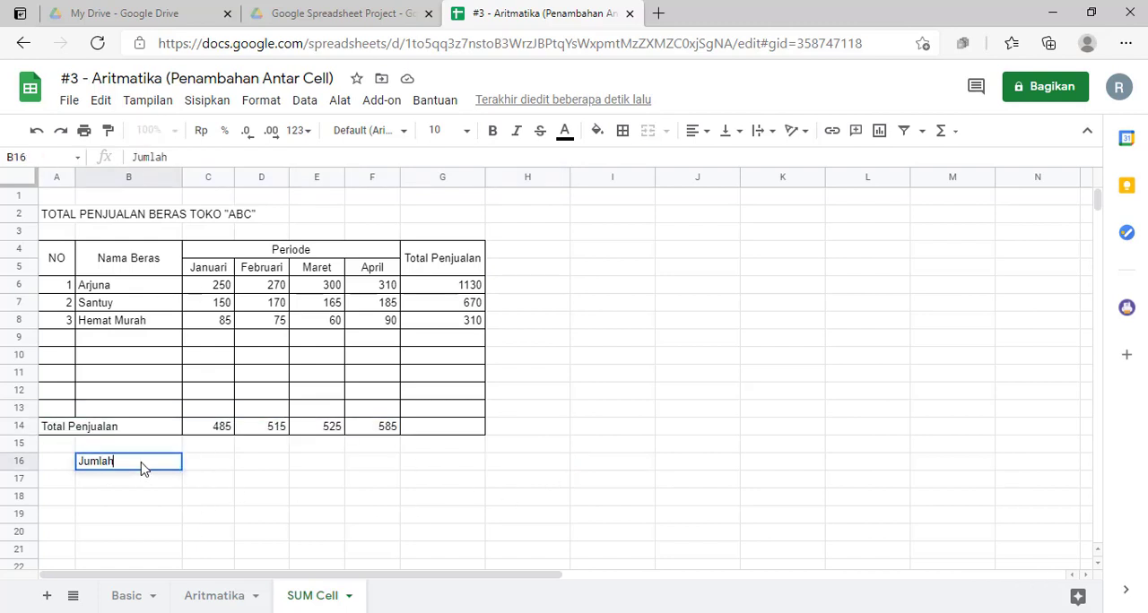
pyautogui.write(' Total Ber')
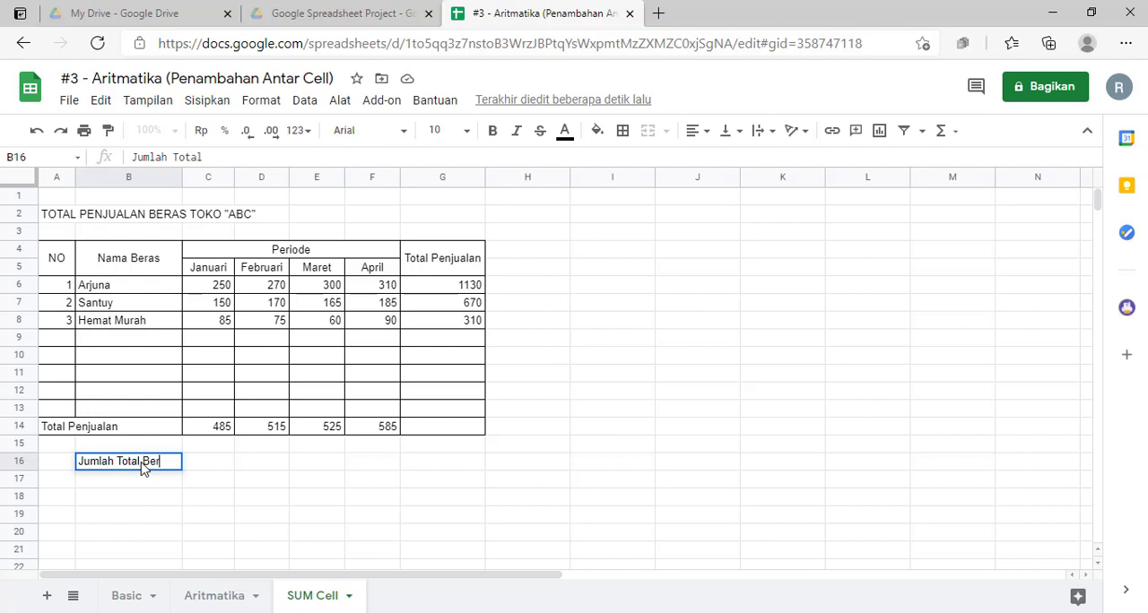
pyautogui.write('as')
pyautogui.press('Return')
# Step: Enter the label "Jumlah Total Periode" in B17 and widen column B slightly to fit it
pyautogui.write('Jumla')
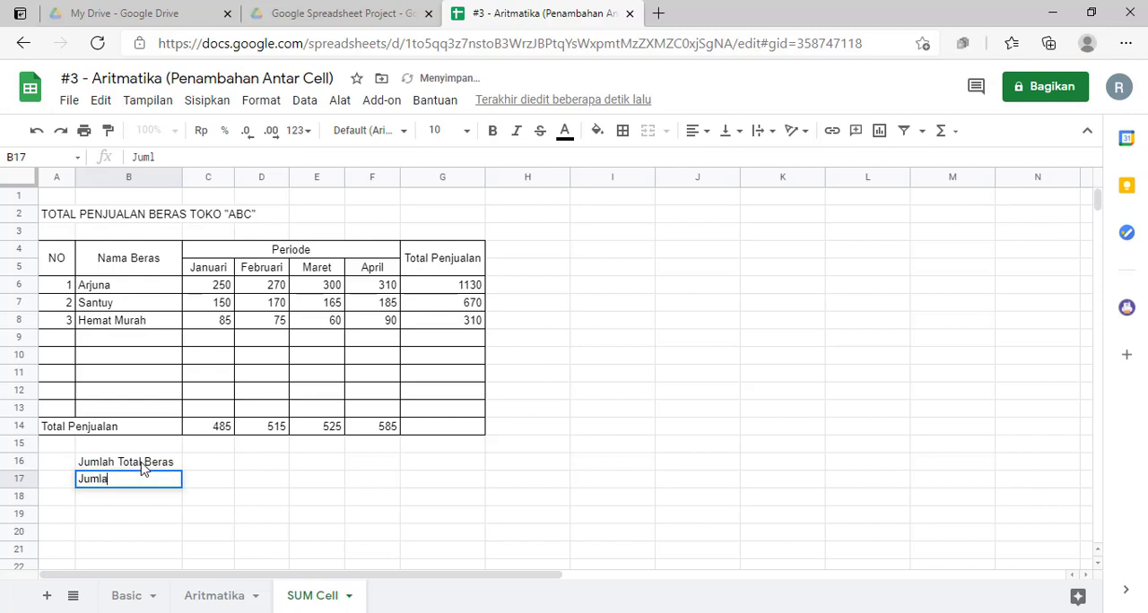
pyautogui.write('h TOta')
pyautogui.press('BackSpace')
pyautogui.press('BackSpace')
pyautogui.press('BackSpace')
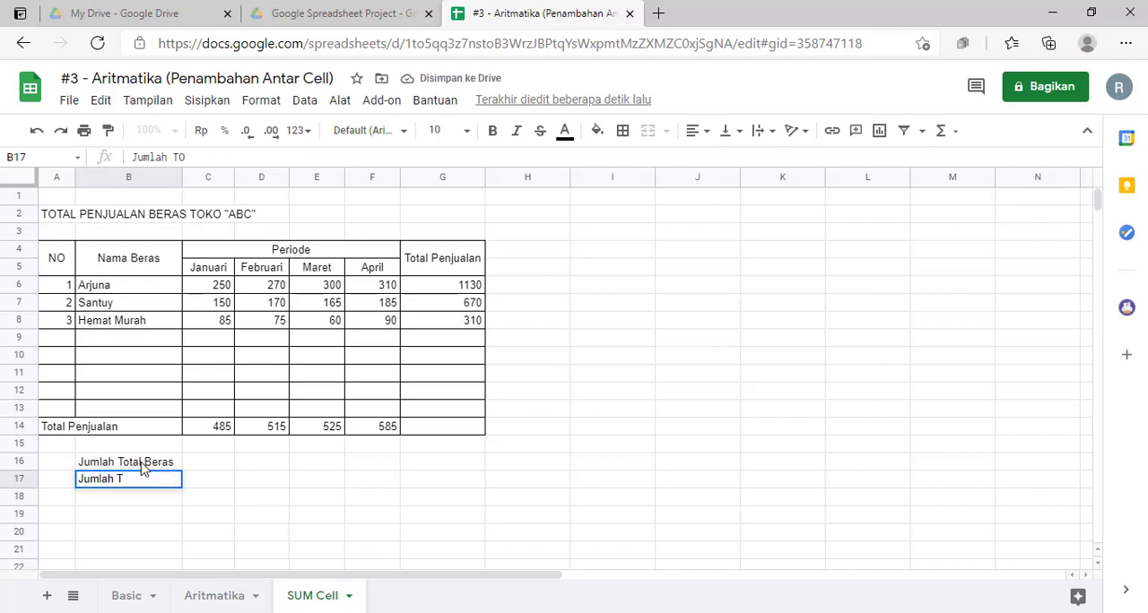
pyautogui.write('otal Peri')
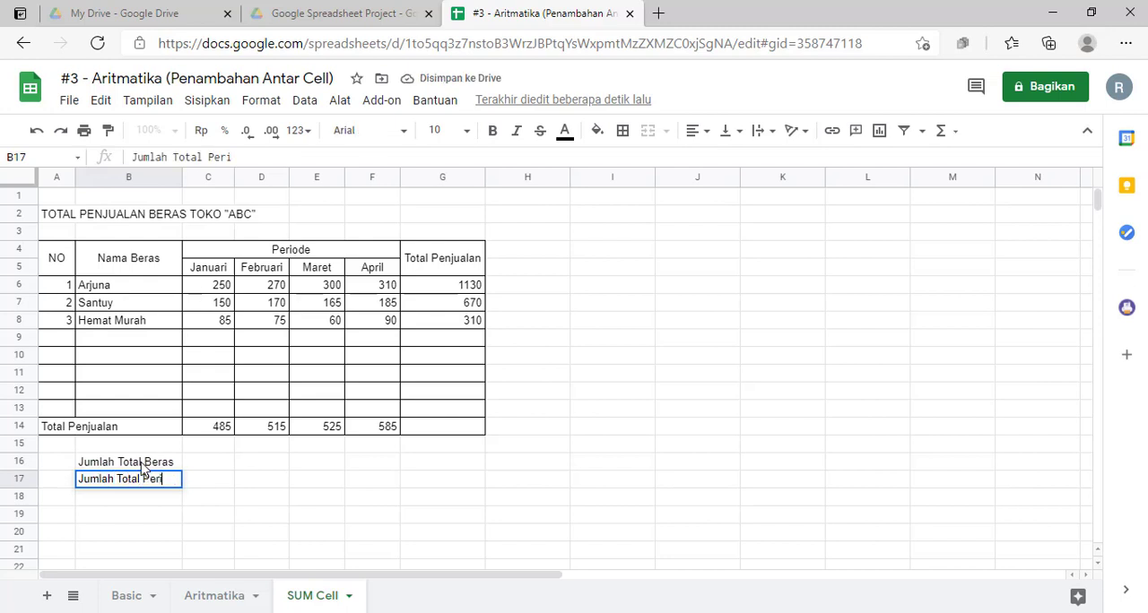
pyautogui.write('ode')
pyautogui.press('Return')
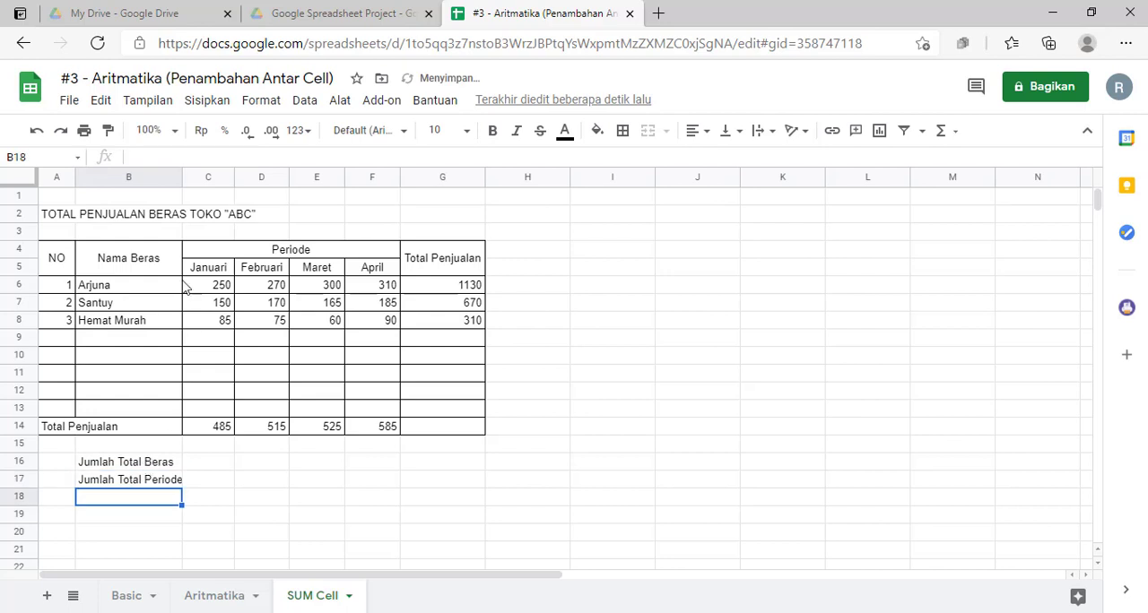
pyautogui.moveTo(181, 182); pyautogui.dragTo(193, 181)
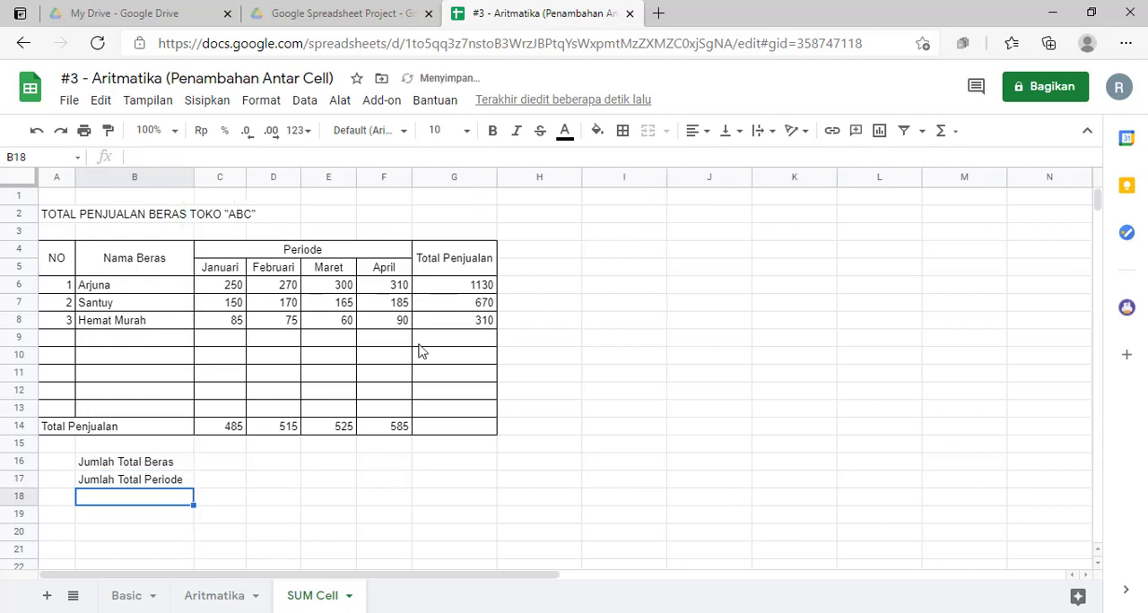
# Step: Sum the per-rice totals in C16 with the formula =sum(G6:G8) and reject the autofill suggestion
pyautogui.click(230, 471)
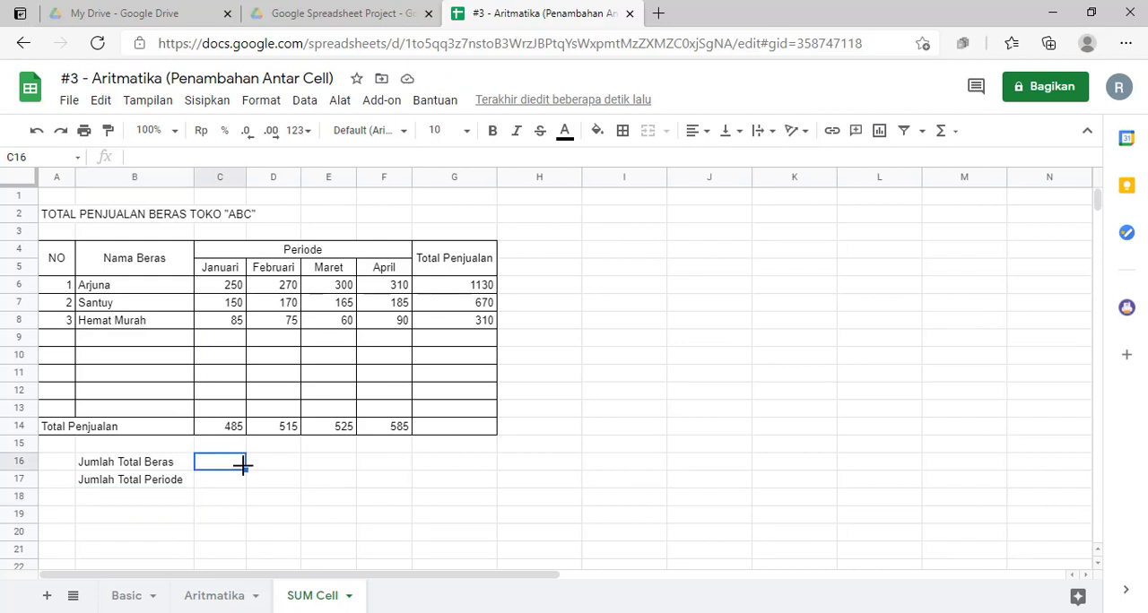
pyautogui.click(293, 476)
pyautogui.click(229, 468)
pyautogui.write('=sum(')
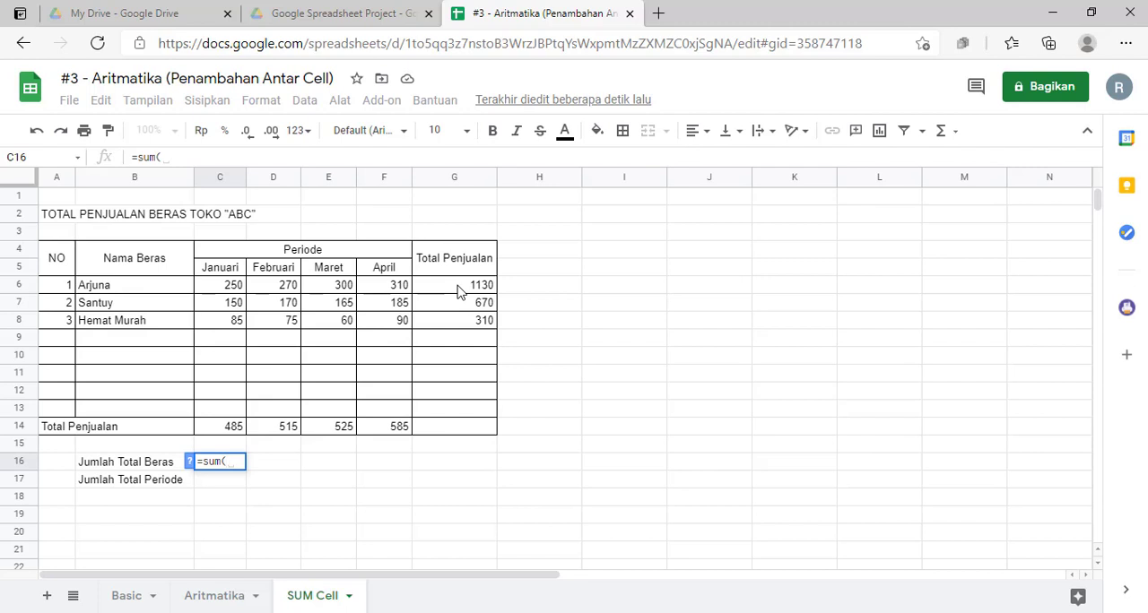
pyautogui.moveTo(458, 291); pyautogui.dragTo(455, 325)
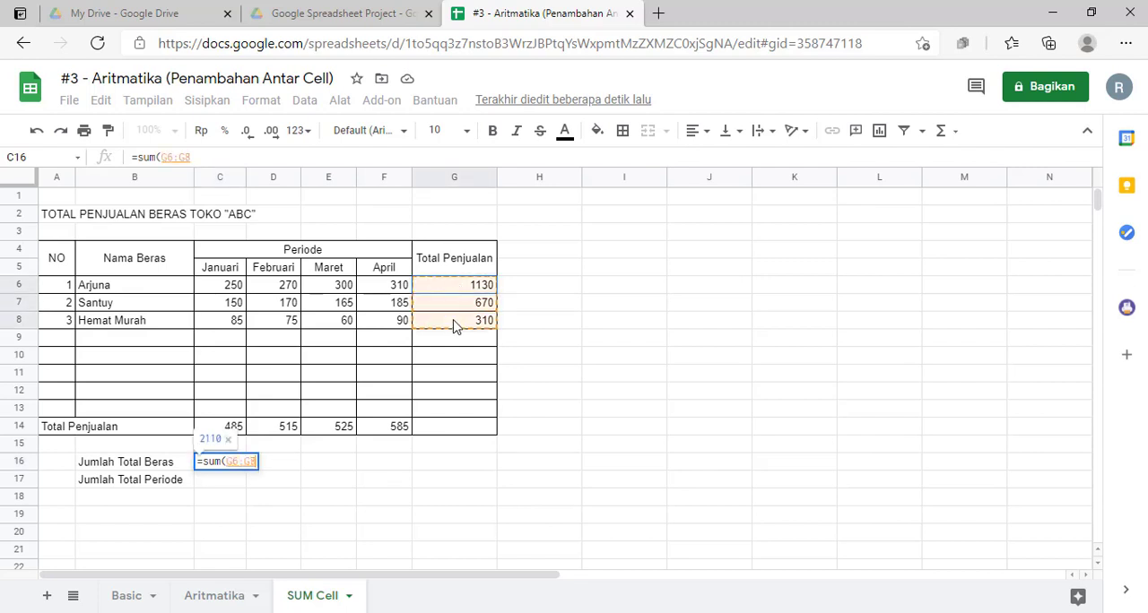
pyautogui.write(')')
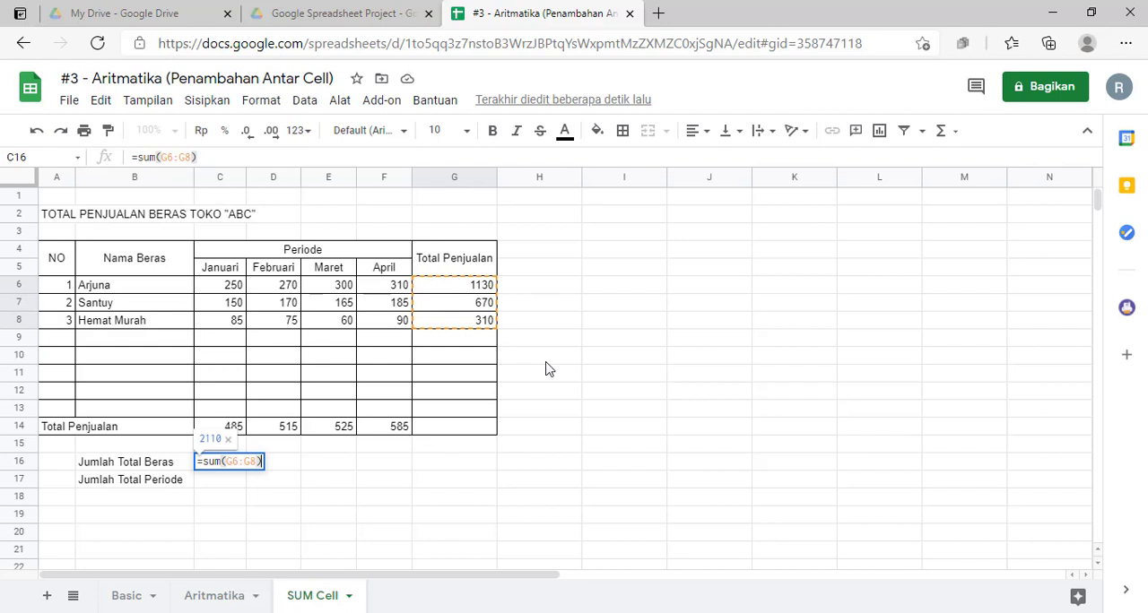
pyautogui.press('Return')
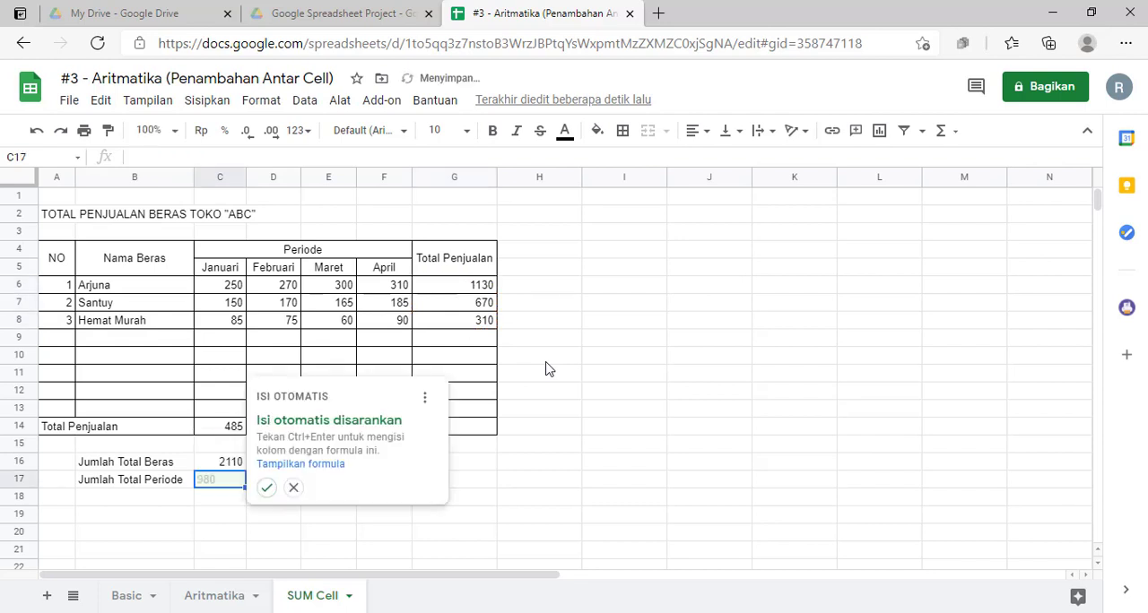
pyautogui.click(293, 487)
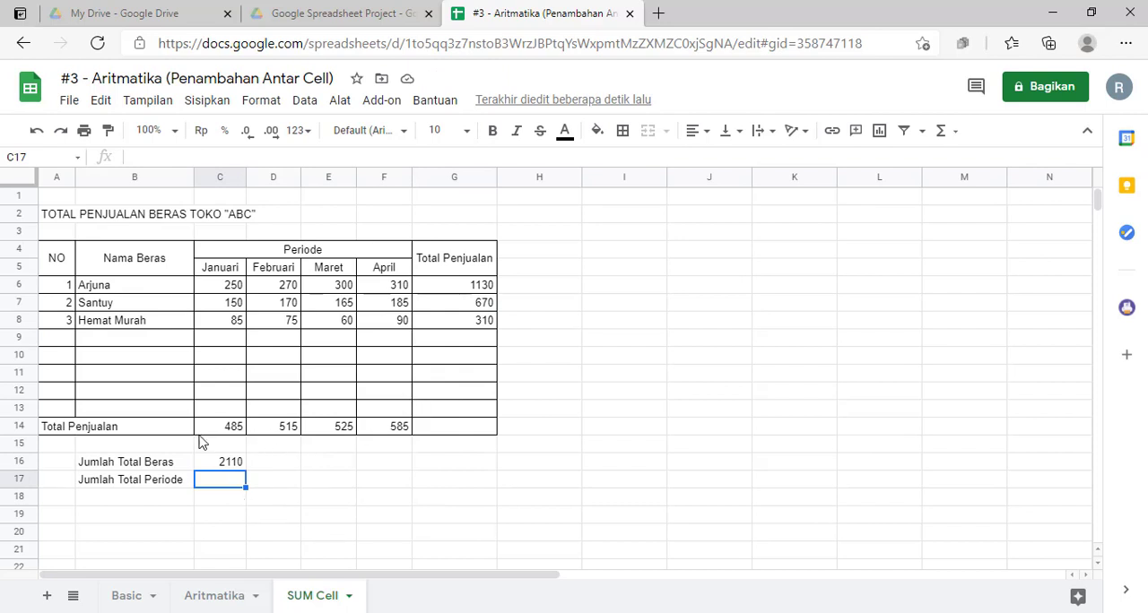
# Step: Sum the monthly totals in C17 with the formula =sum(C14:F14)
pyautogui.write('=sum(')
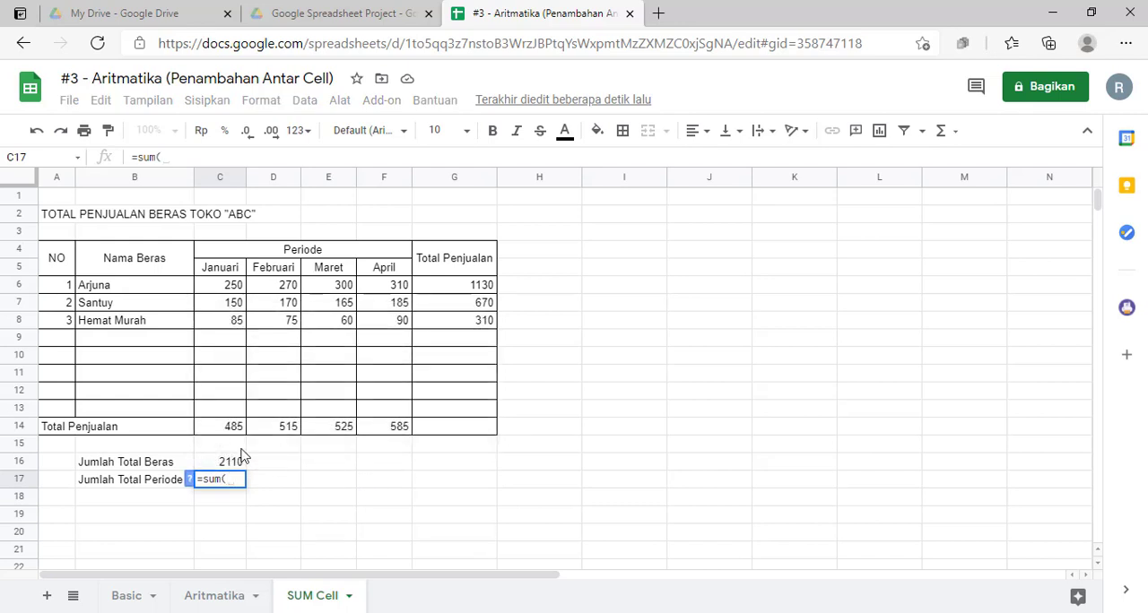
pyautogui.moveTo(224, 427); pyautogui.dragTo(386, 431)
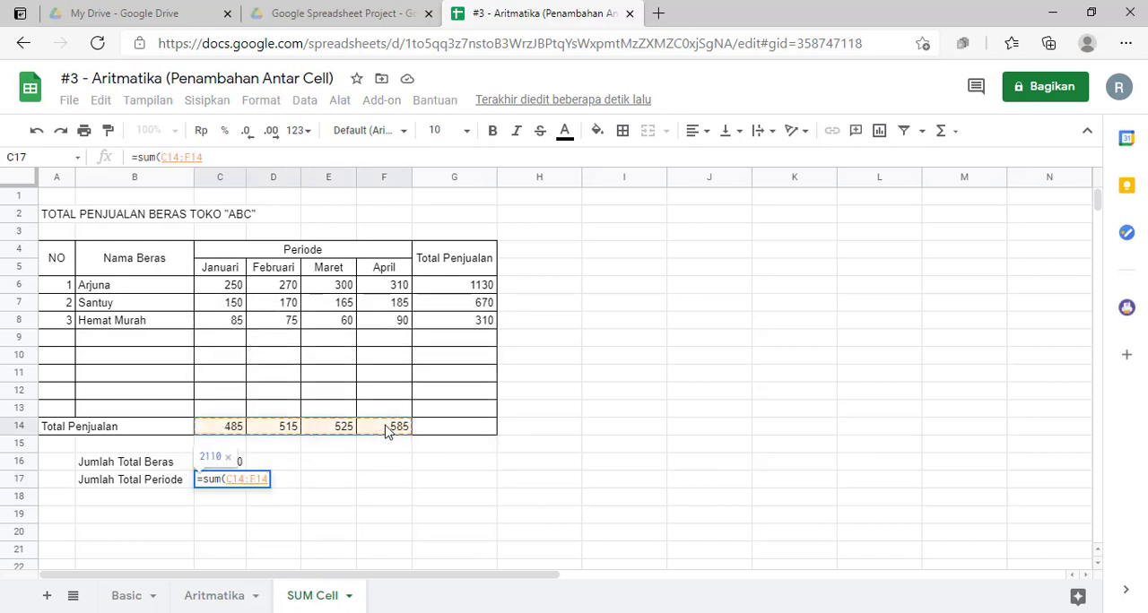
pyautogui.write(')')
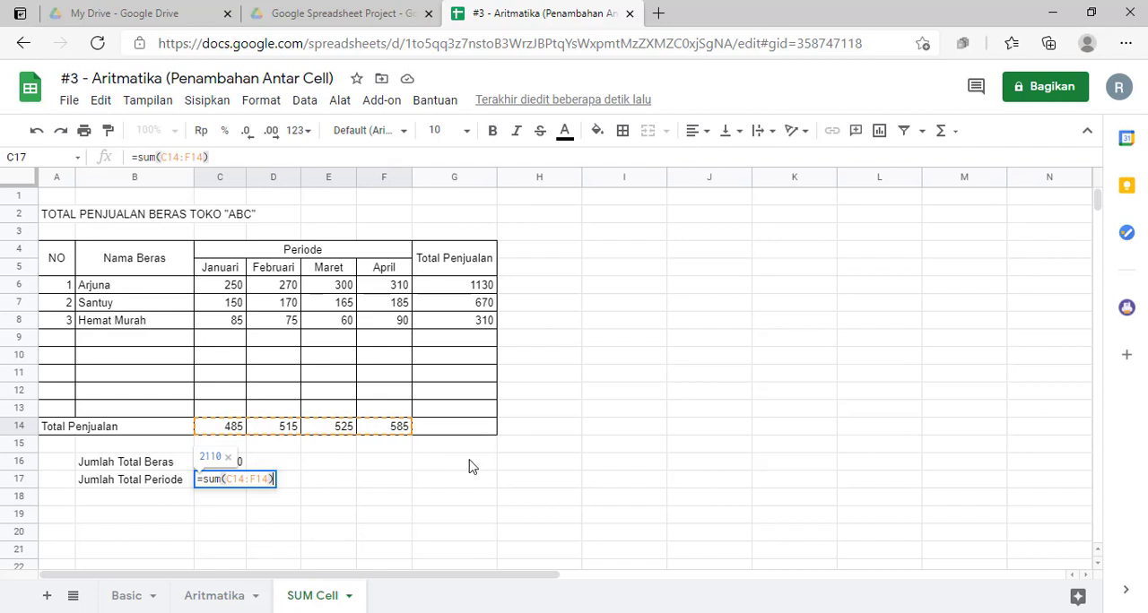
pyautogui.press('Return')
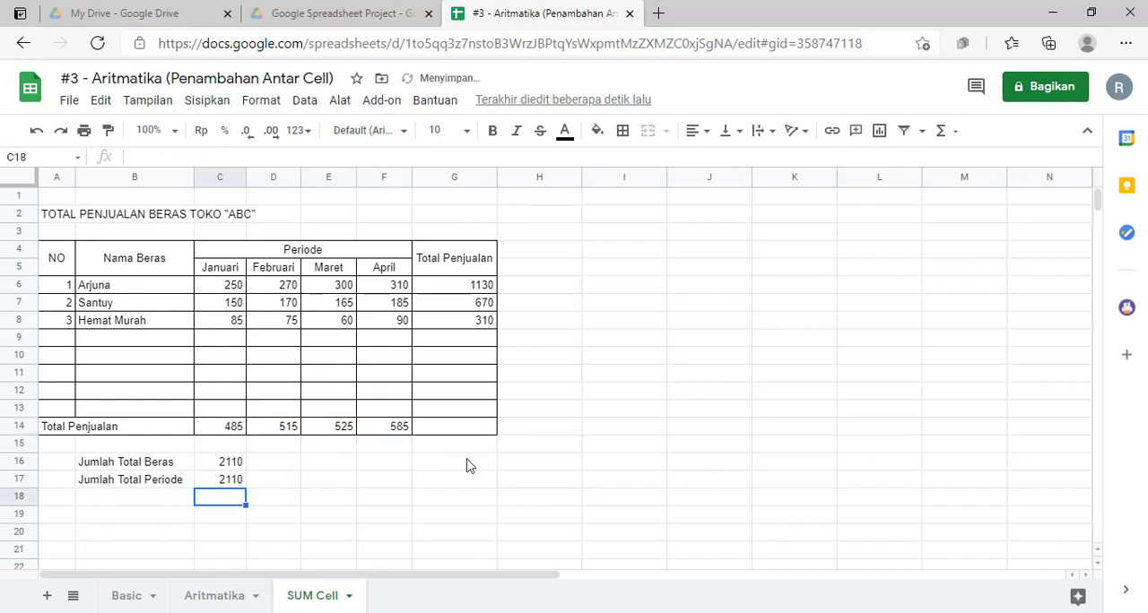
# Step: Compare the Jumlah Total Beras result in C16 with the Jumlah Total Periode result in C17
pyautogui.click(237, 481)
pyautogui.click(242, 463)
pyautogui.click(235, 481)
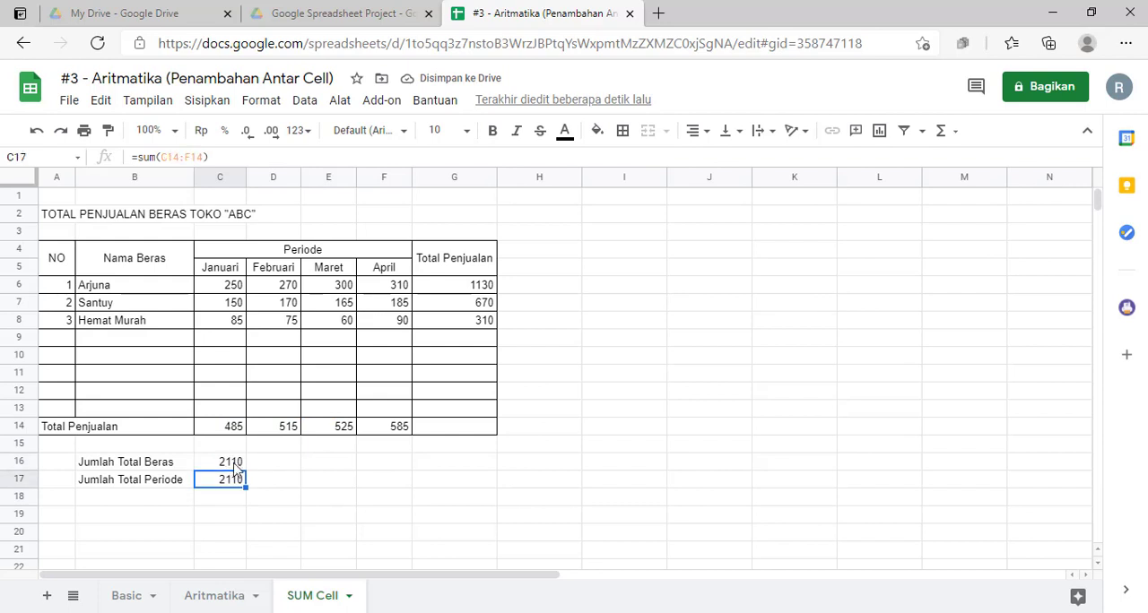
pyautogui.click(235, 463)
pyautogui.click(236, 481)
pyautogui.click(237, 462)
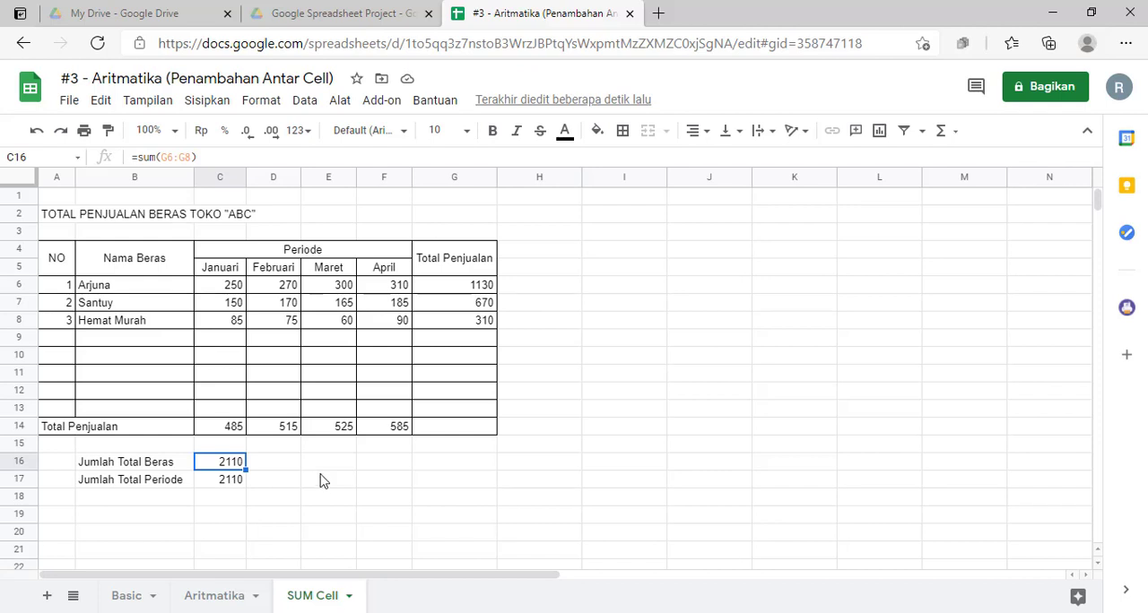
pyautogui.click(323, 482)
pyautogui.click(230, 288)
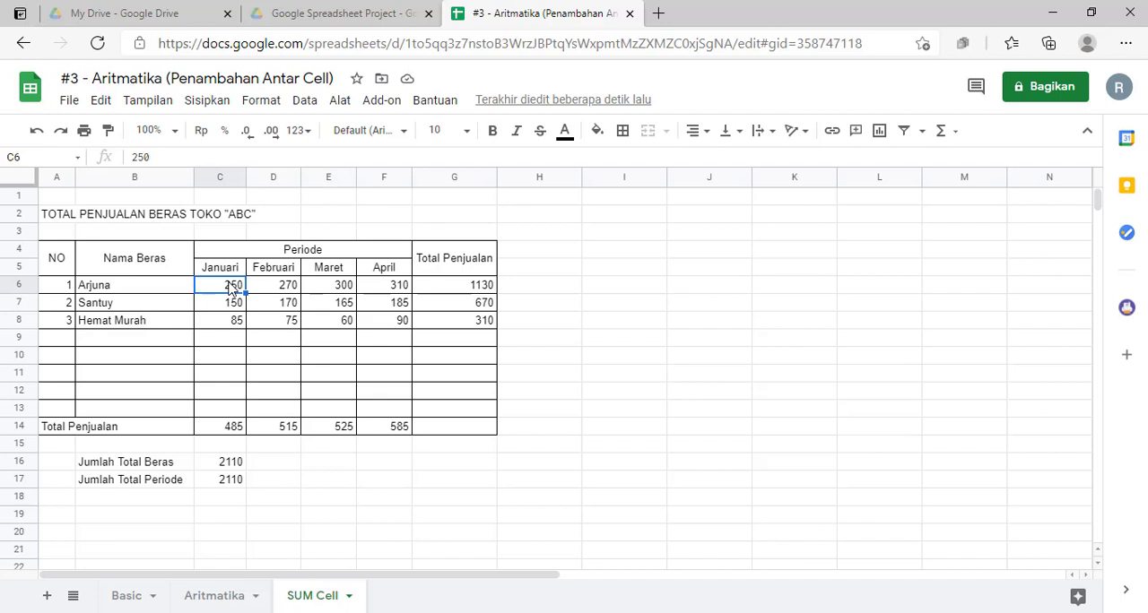
pyautogui.click(465, 289)
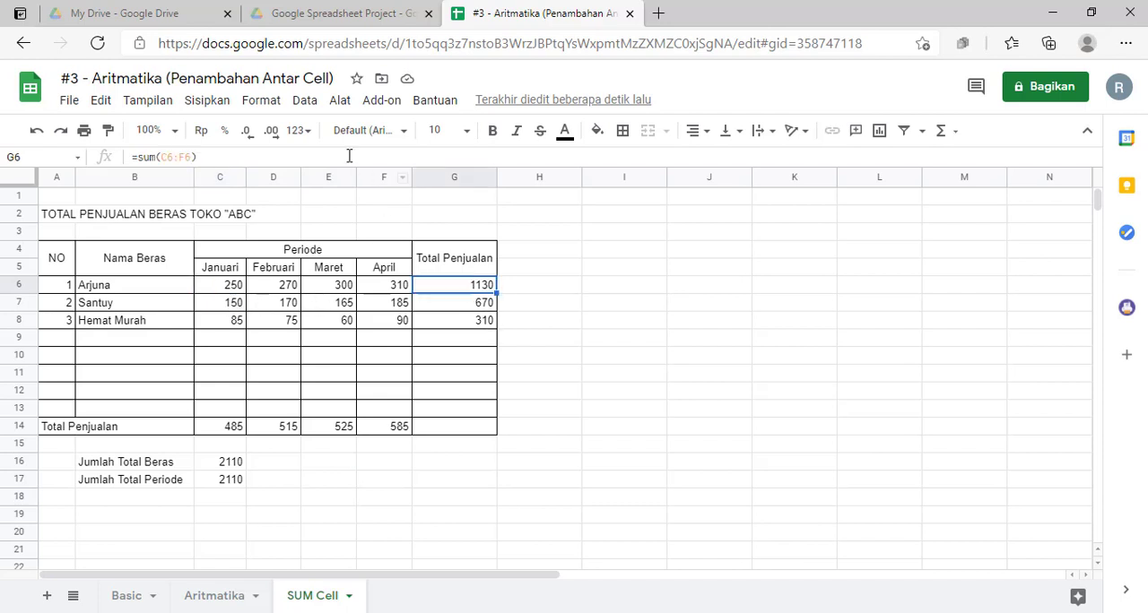
pyautogui.click(301, 131)
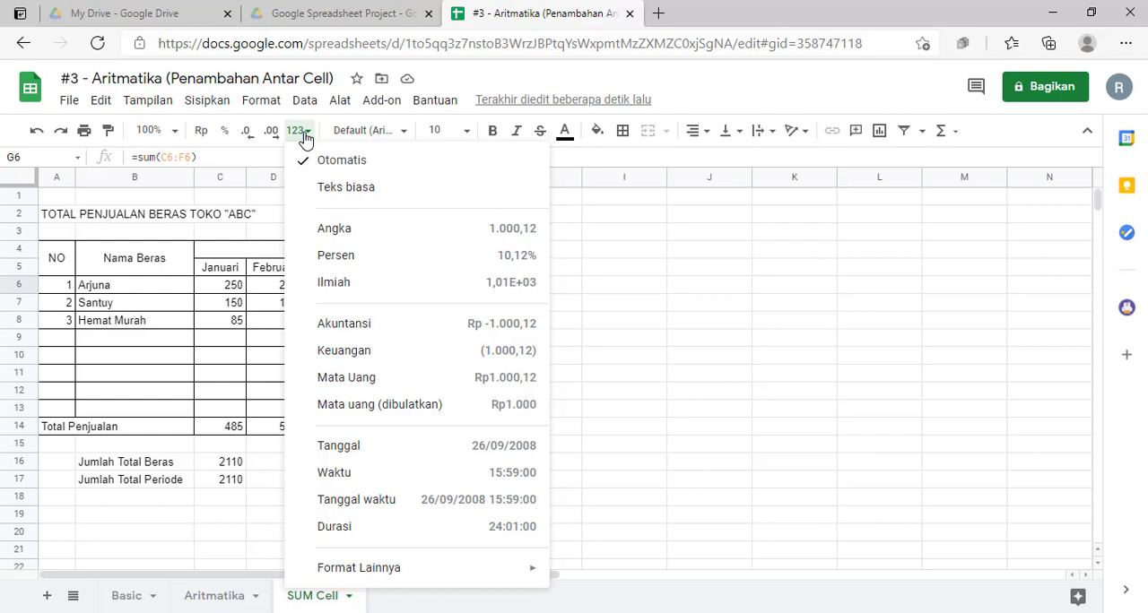
pyautogui.click(692, 273)
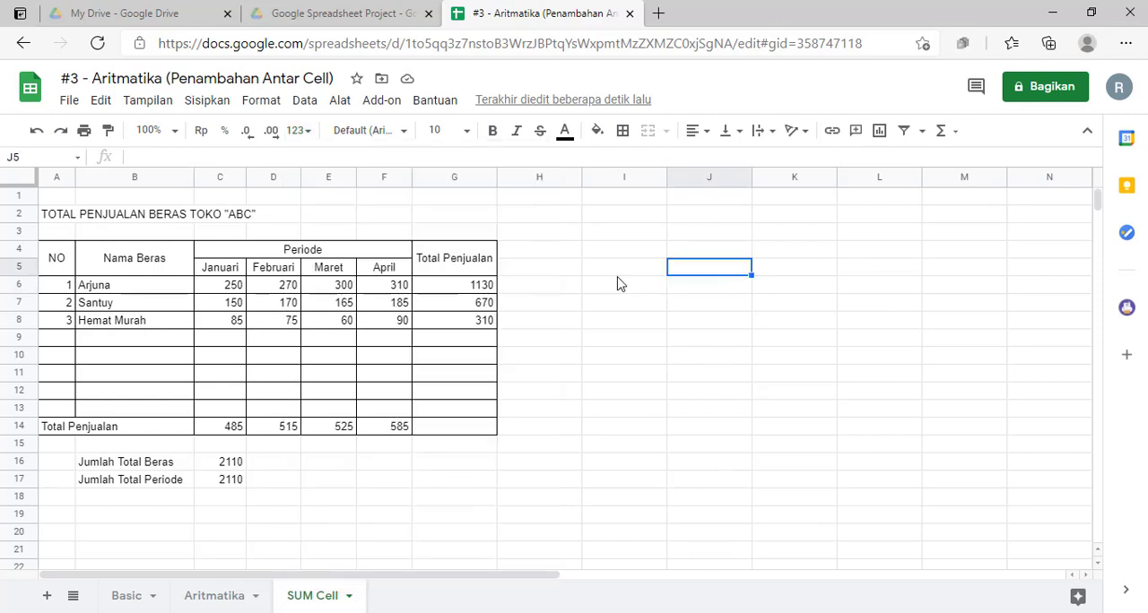
# Step: Format the sales figures in C6:G14 with the Angka number format and no decimal places
pyautogui.moveTo(227, 286); pyautogui.dragTo(454, 428)
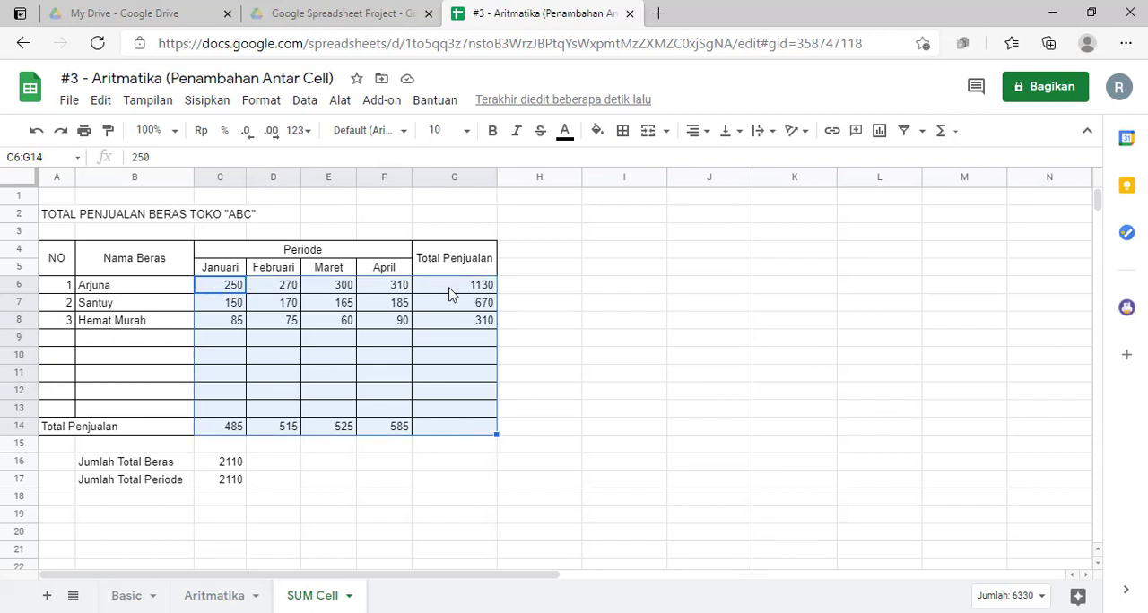
pyautogui.click(224, 307)
pyautogui.moveTo(222, 285); pyautogui.dragTo(273, 285)
pyautogui.moveTo(365, 366); pyautogui.dragTo(452, 425)
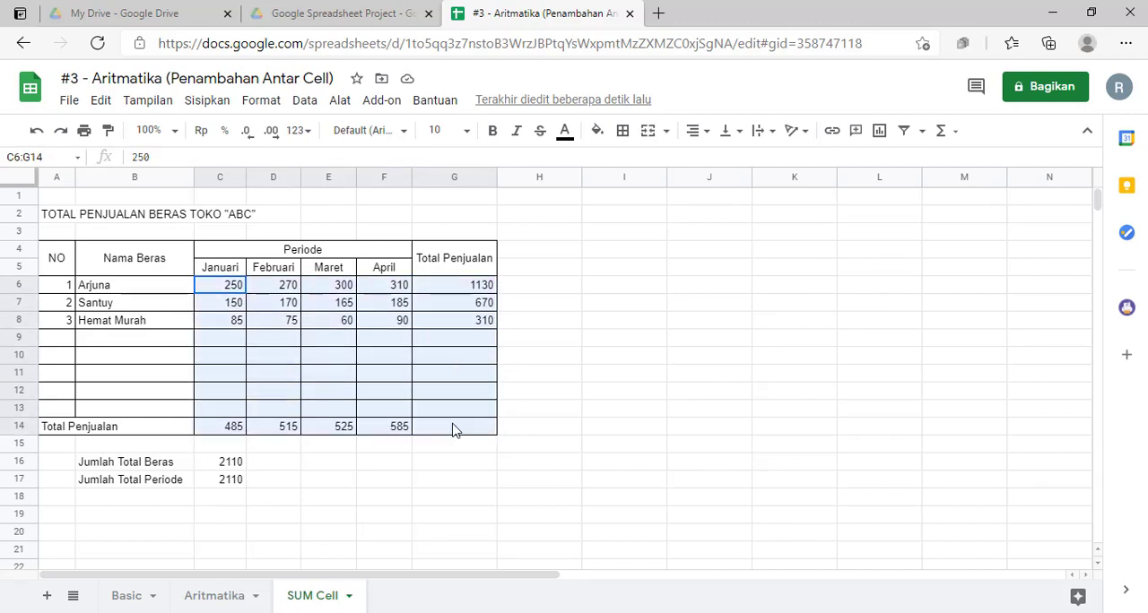
pyautogui.click(301, 130)
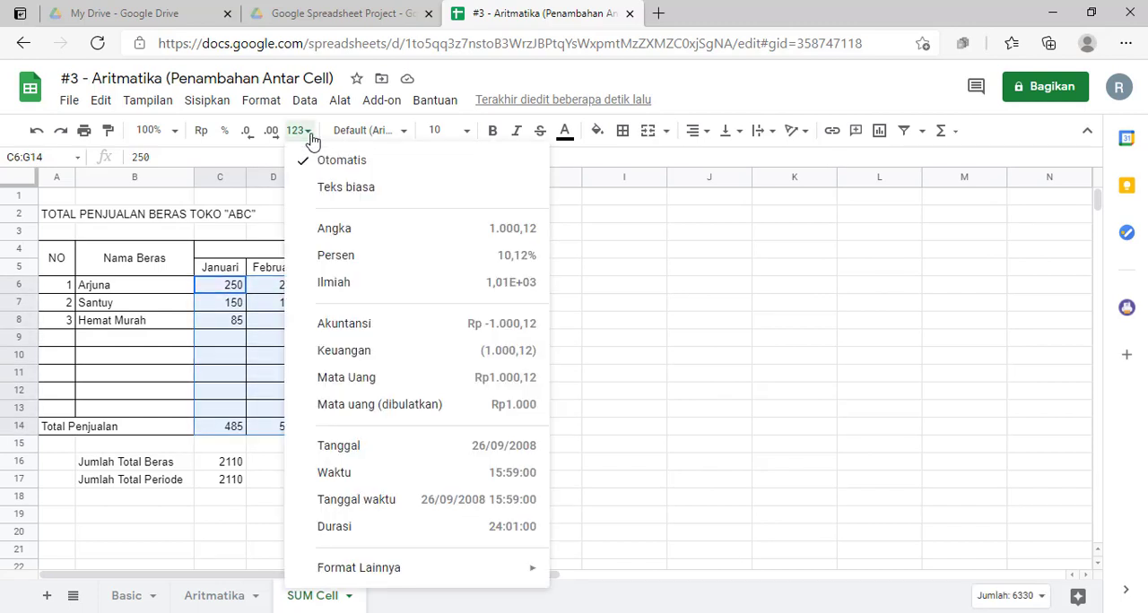
pyautogui.click(363, 233)
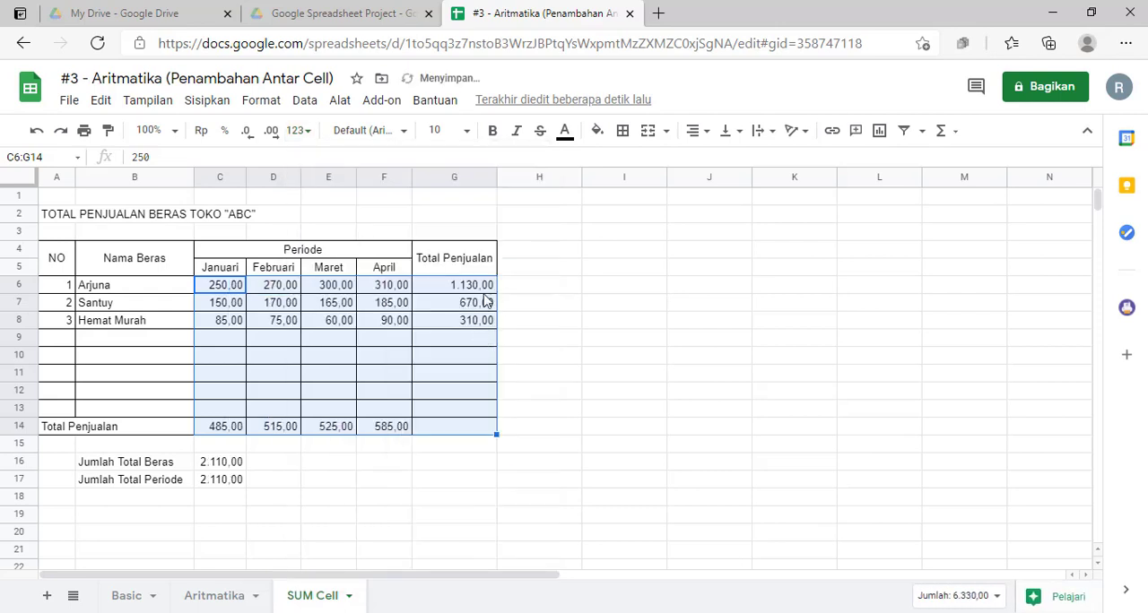
pyautogui.click(248, 135)
pyautogui.click(248, 136)
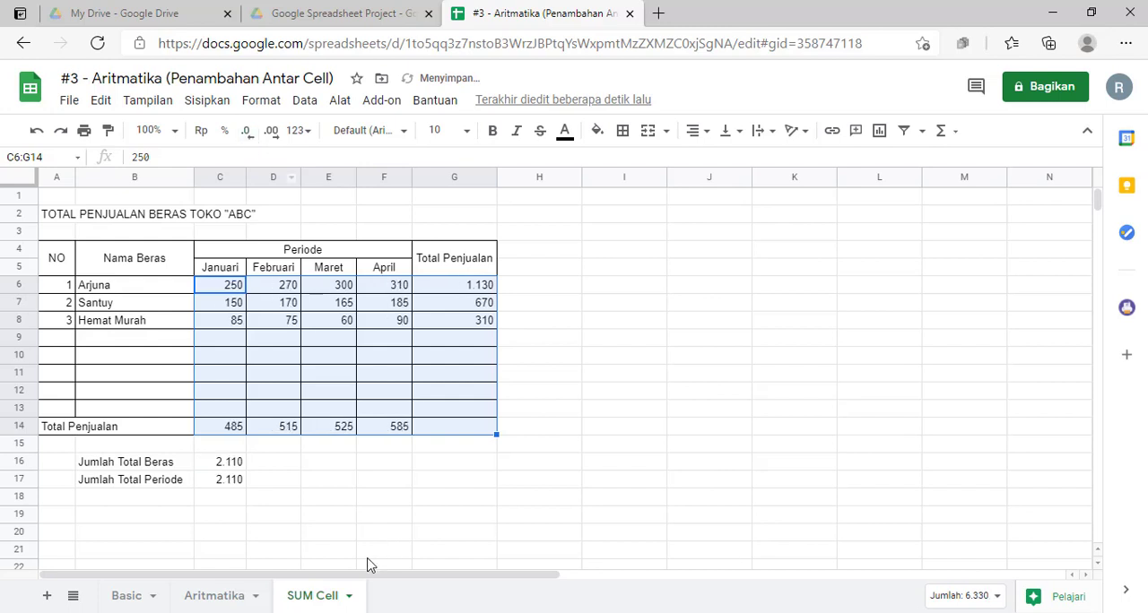
# Step: Review the reformatted totals and their formulas in C16 and C17
pyautogui.click(341, 499)
pyautogui.click(228, 466)
pyautogui.scroll(-1, 242, 484)
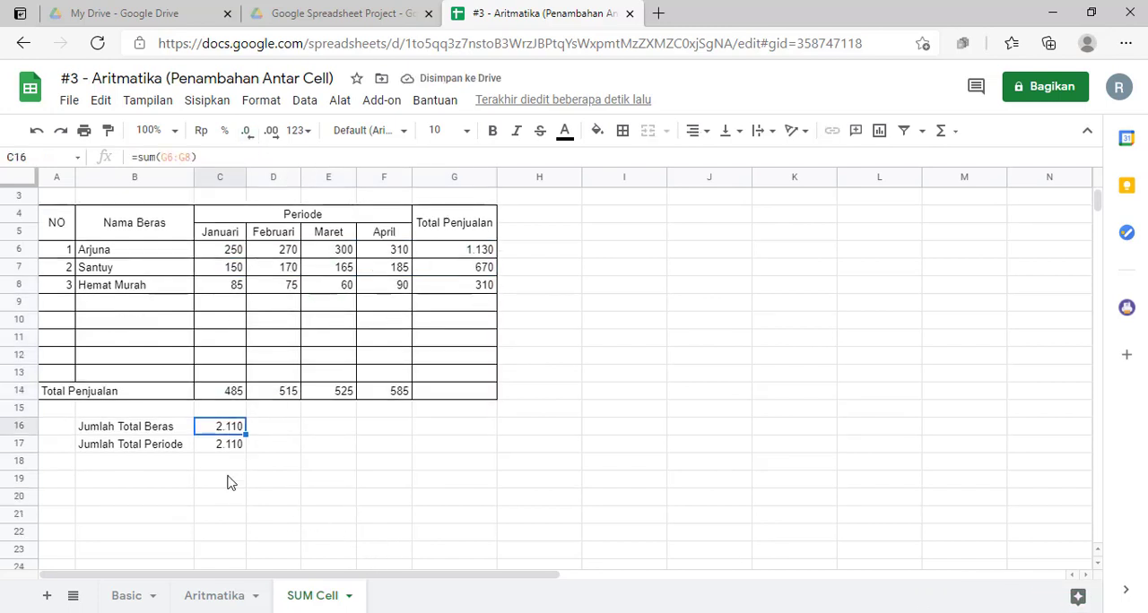
pyautogui.click(231, 446)
pyautogui.click(231, 425)
pyautogui.click(224, 443)
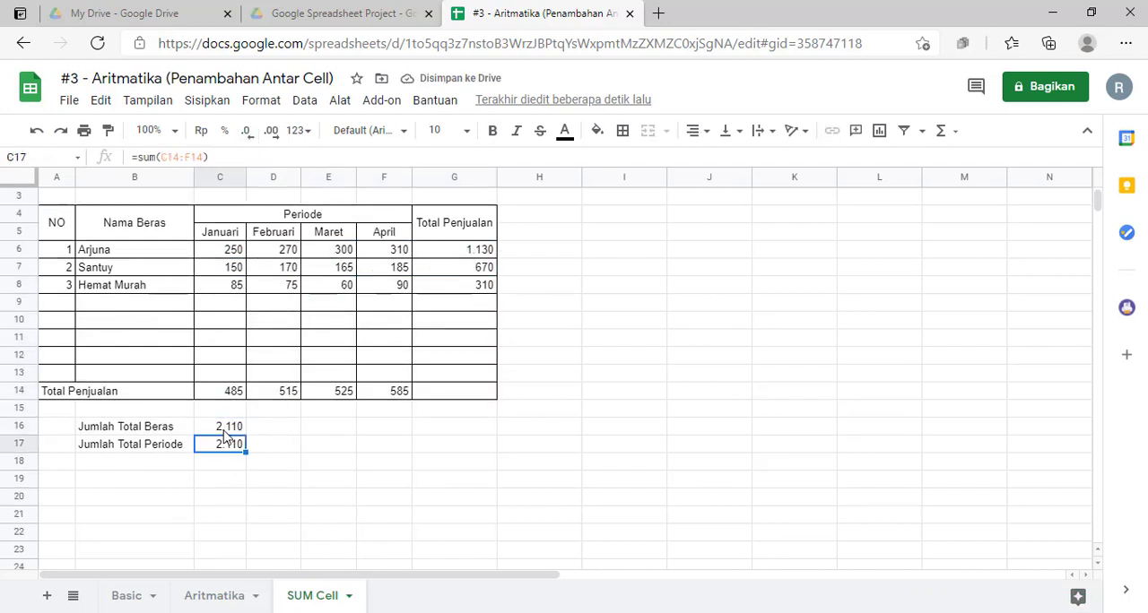
pyautogui.click(223, 428)
# Step: Total the per-rice sales in G14 with the formula =sum(G6:G8)
pyautogui.click(454, 392)
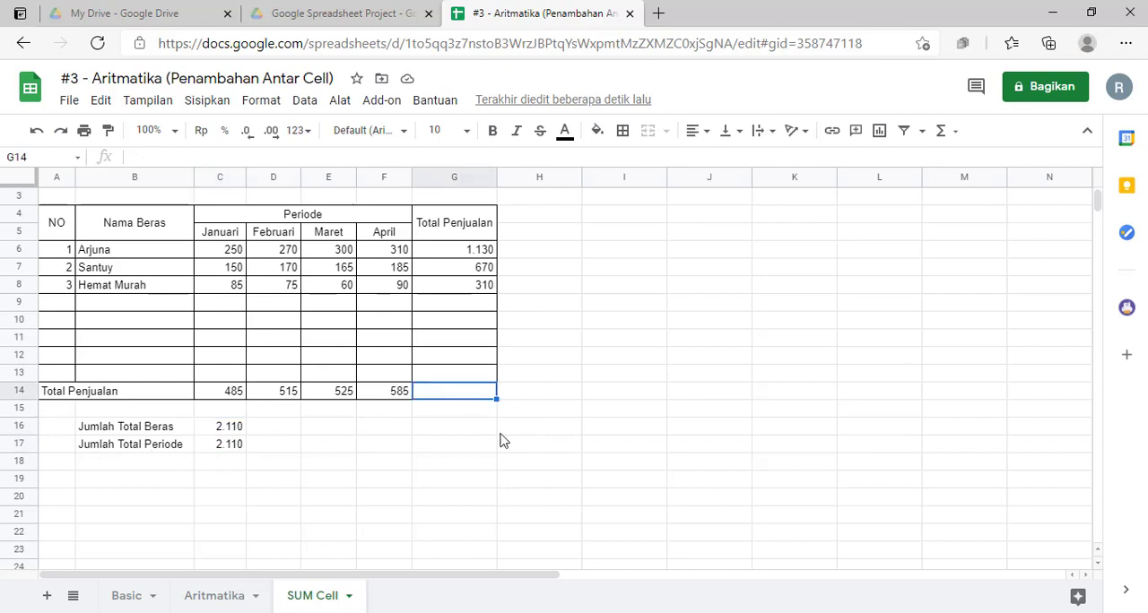
pyautogui.click(492, 427)
pyautogui.click(466, 396)
pyautogui.write('=')
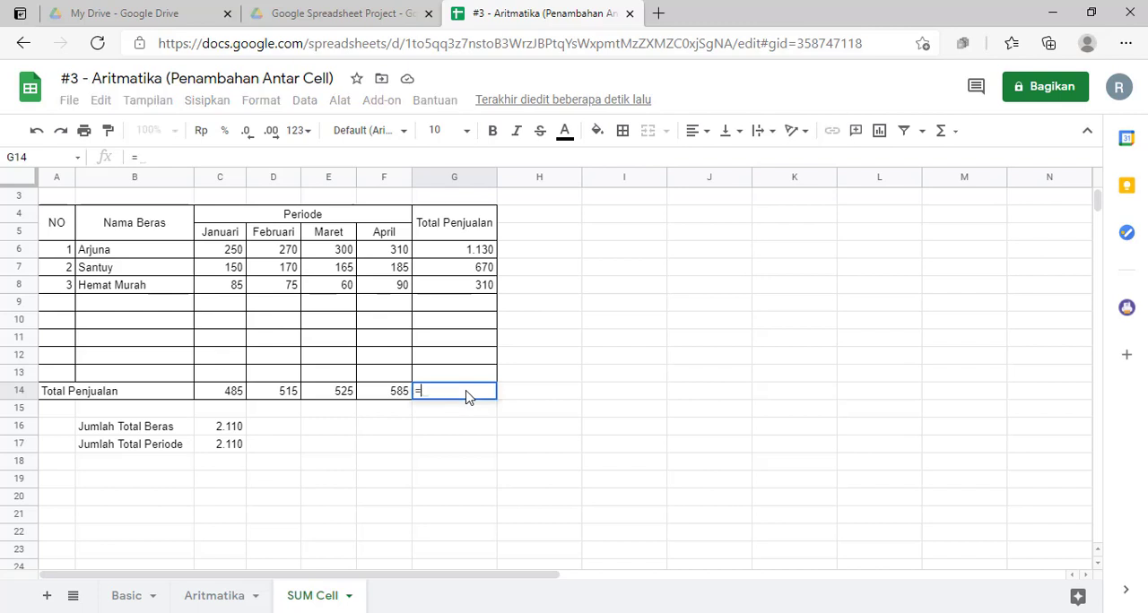
pyautogui.write('sum(')
pyautogui.click(470, 253)
pyautogui.moveTo(466, 269); pyautogui.dragTo(469, 285)
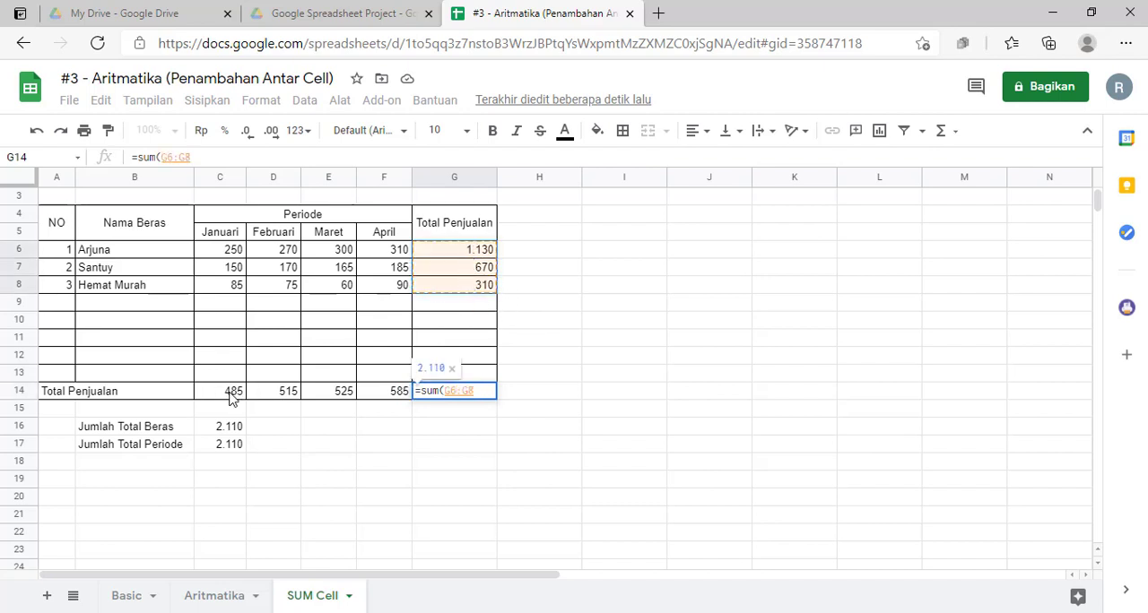
pyautogui.moveTo(231, 397); pyautogui.dragTo(385, 397)
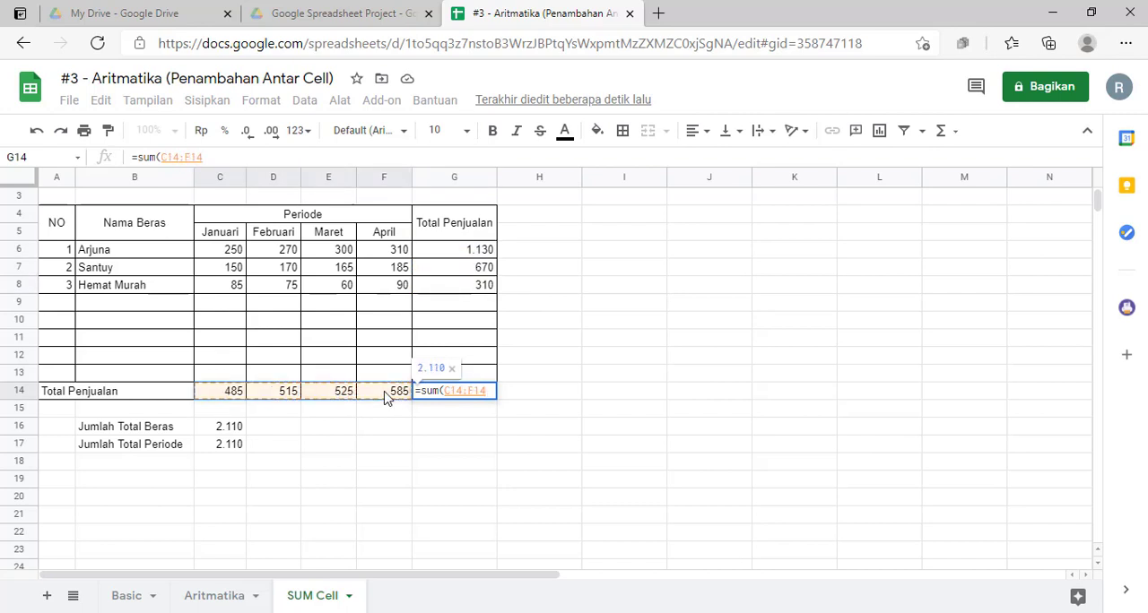
pyautogui.press('BackSpace')
pyautogui.press('BackSpace')
pyautogui.press('BackSpace')
pyautogui.press('BackSpace')
pyautogui.press('BackSpace')
pyautogui.press('BackSpace')
pyautogui.press('BackSpace')
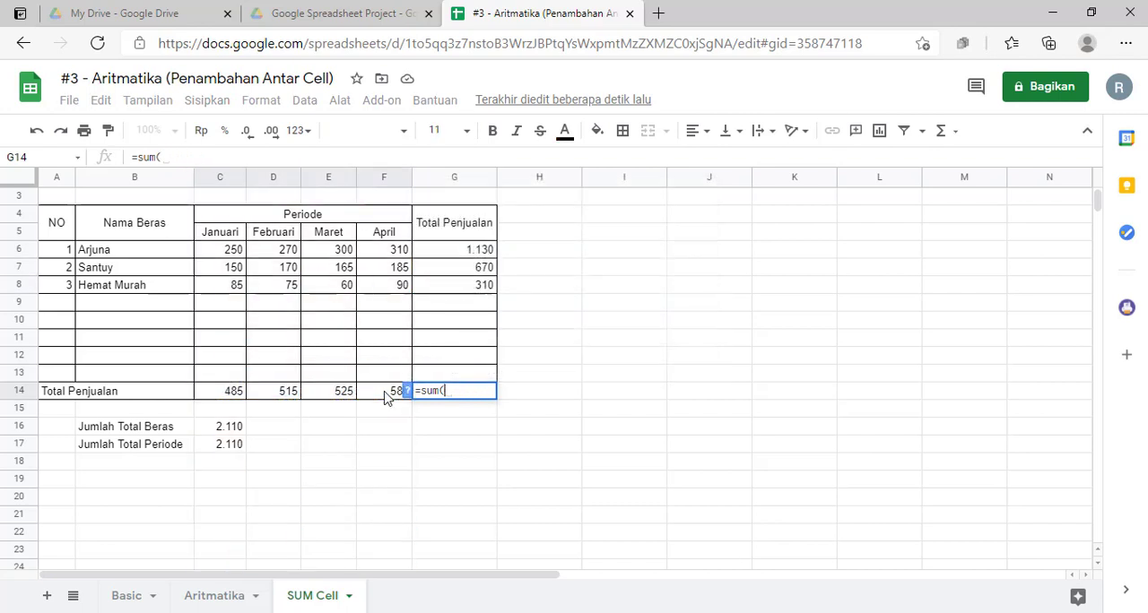
pyautogui.moveTo(464, 257); pyautogui.dragTo(464, 285)
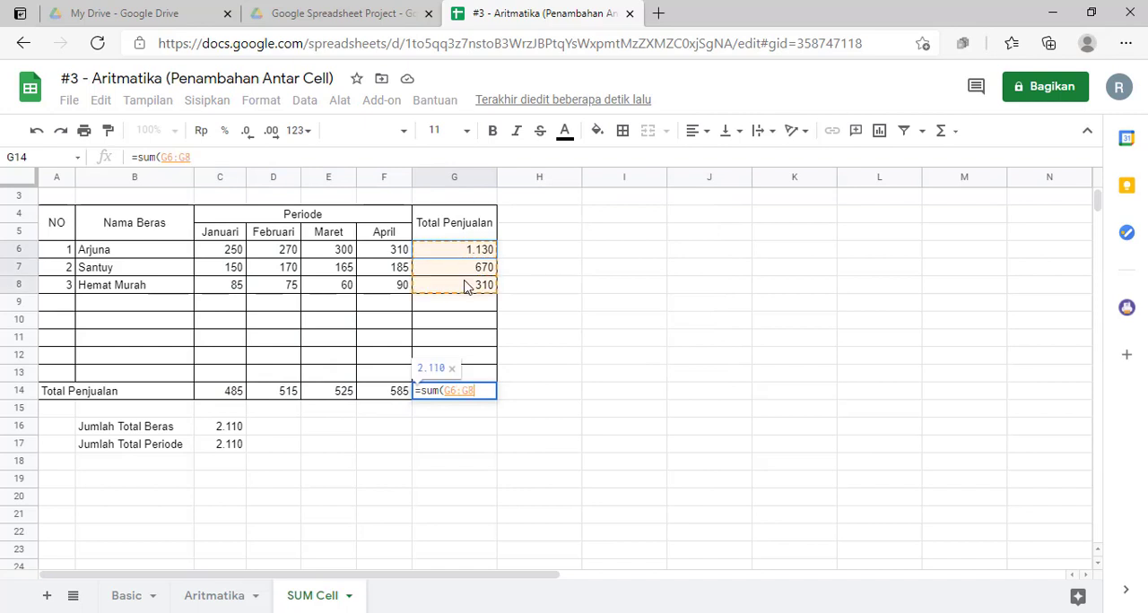
pyautogui.write(')')
pyautogui.press('Return')
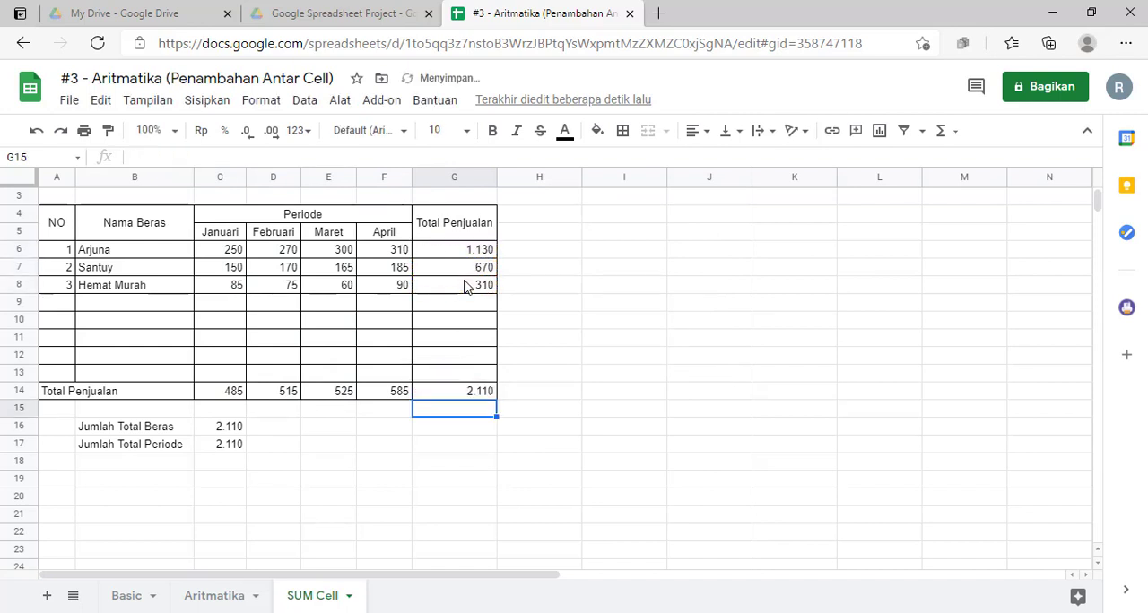
# Step: Make the grand total in G14 bold and center-align the figures in C6:G14 horizontally
pyautogui.click(473, 394)
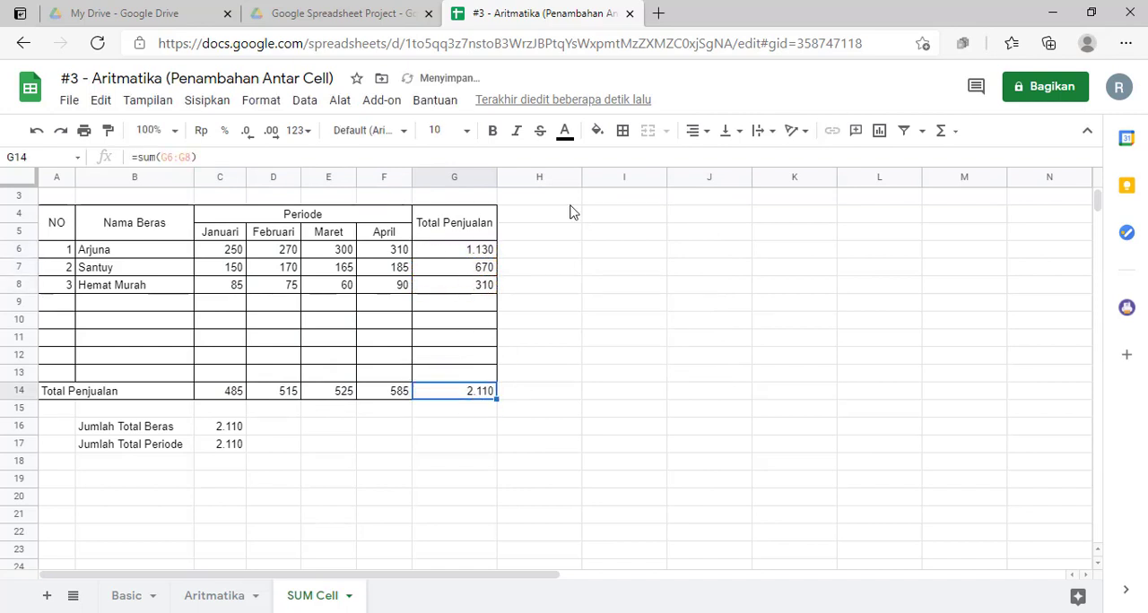
pyautogui.click(492, 131)
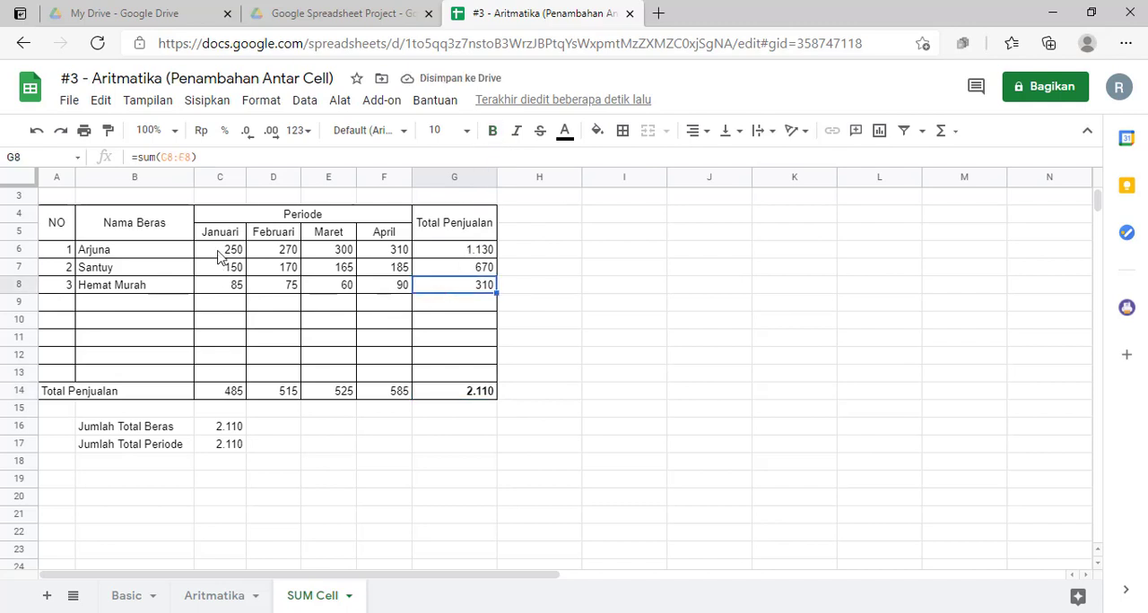
pyautogui.moveTo(223, 252); pyautogui.dragTo(444, 394)
pyautogui.click(697, 131)
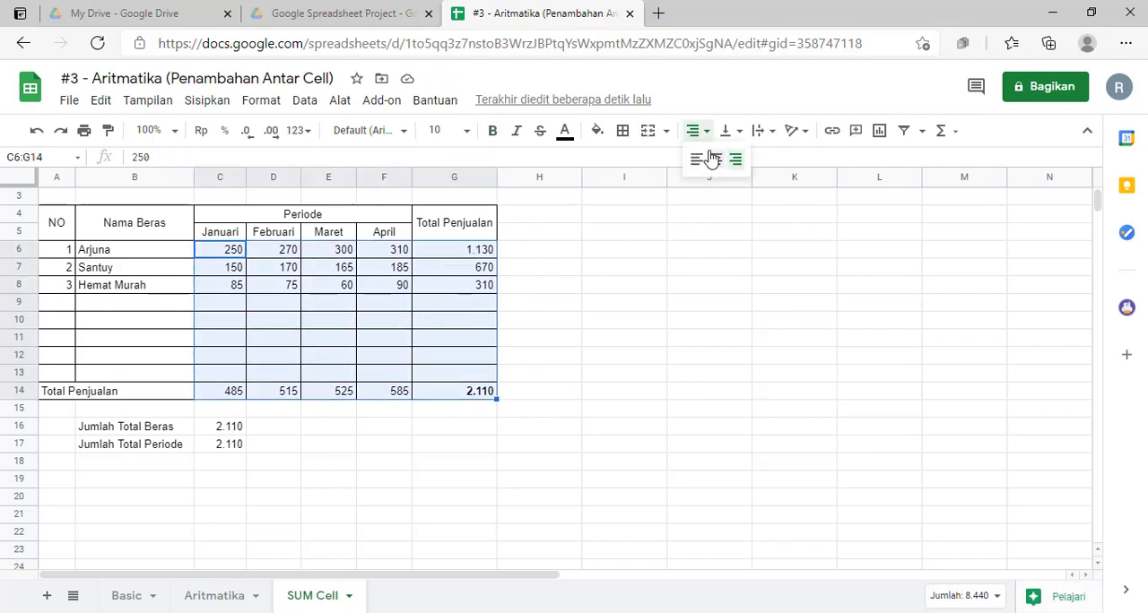
pyautogui.click(721, 166)
pyautogui.click(546, 409)
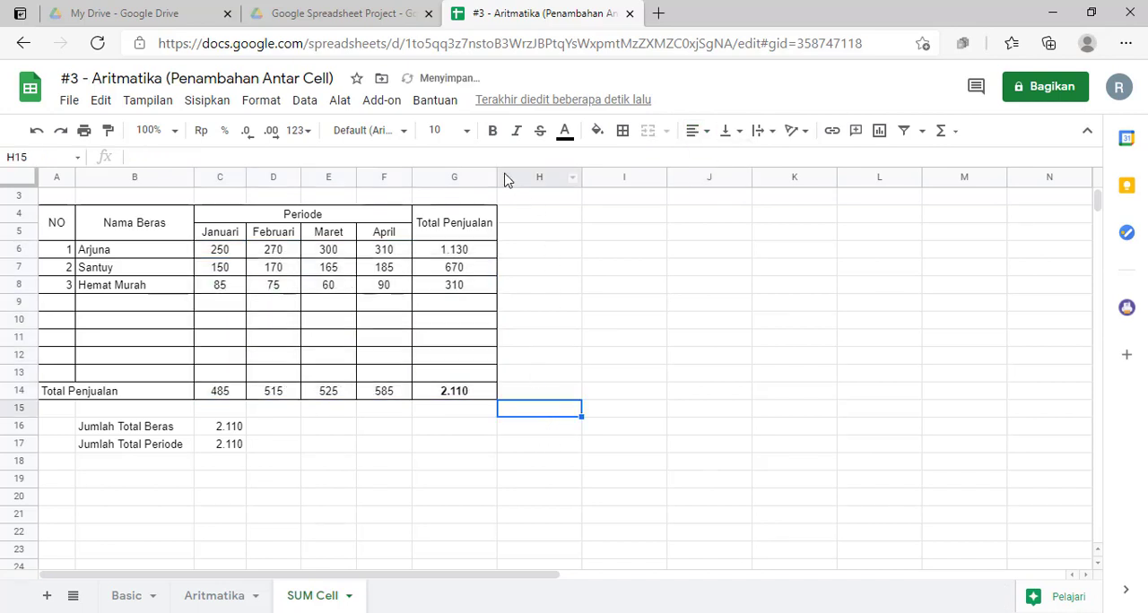
# Step: Adjust the width of column G, leaving extra room around the Total Penjualan heading
pyautogui.moveTo(494, 176); pyautogui.dragTo(491, 177)
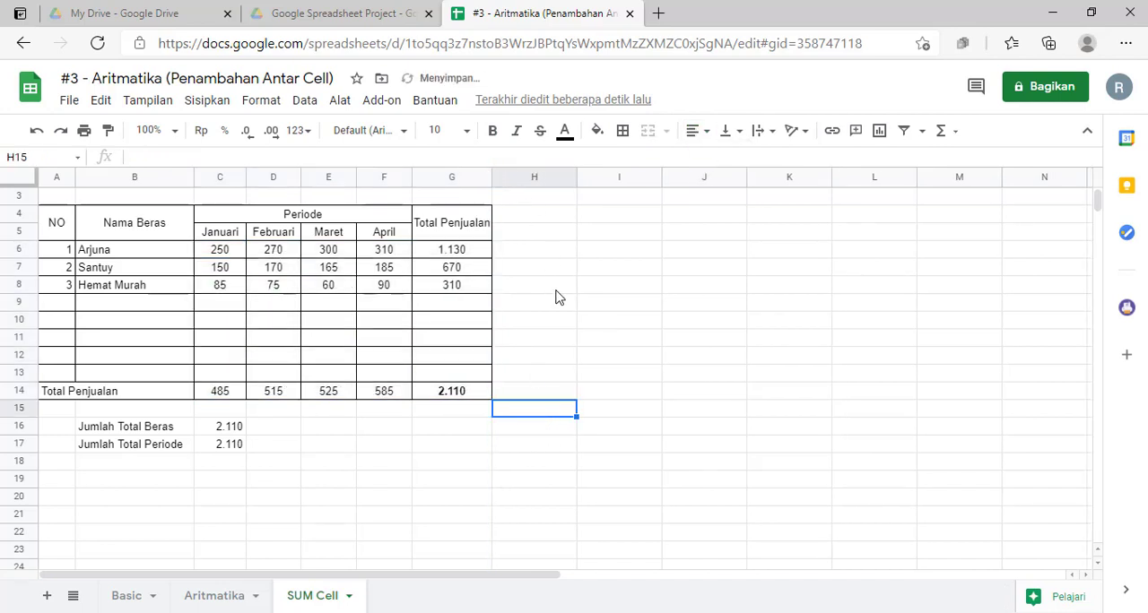
pyautogui.click(556, 300)
pyautogui.click(531, 254)
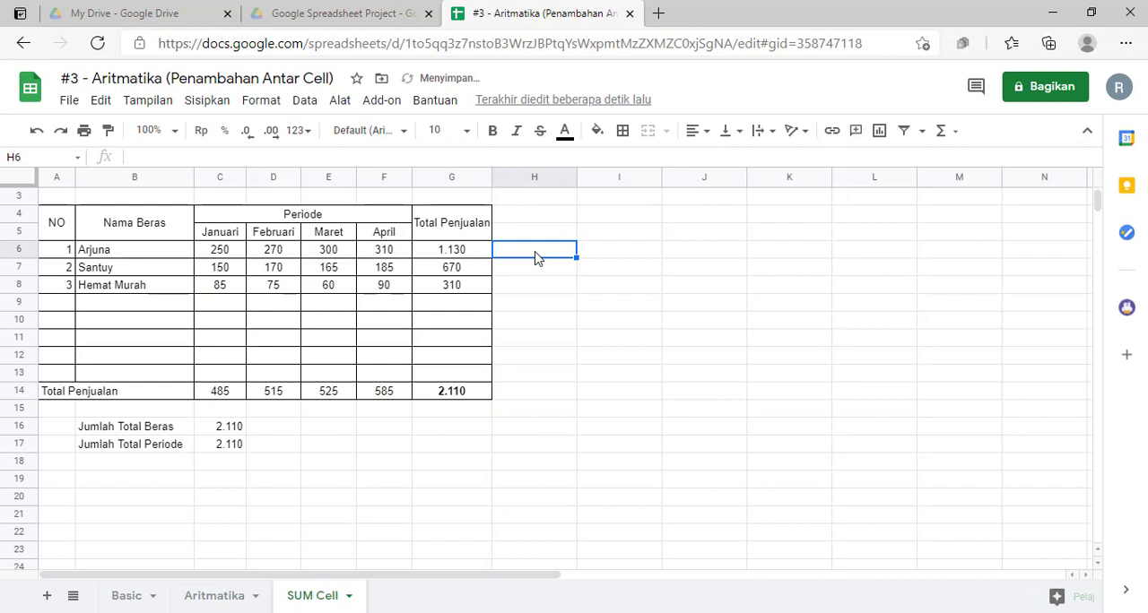
pyautogui.click(515, 362)
pyautogui.click(457, 235)
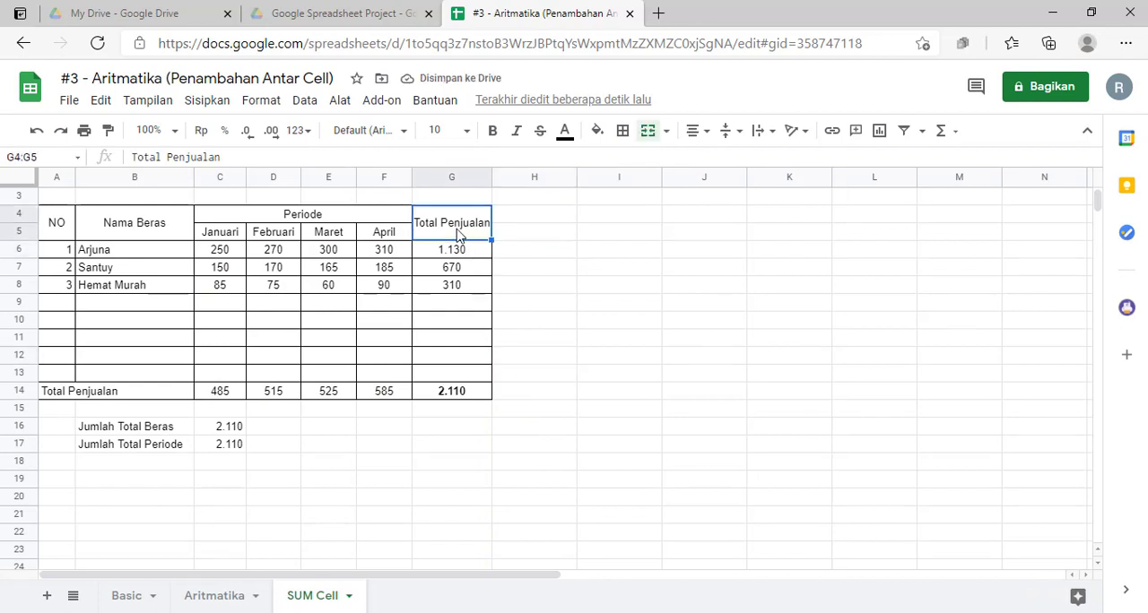
pyautogui.click(526, 302)
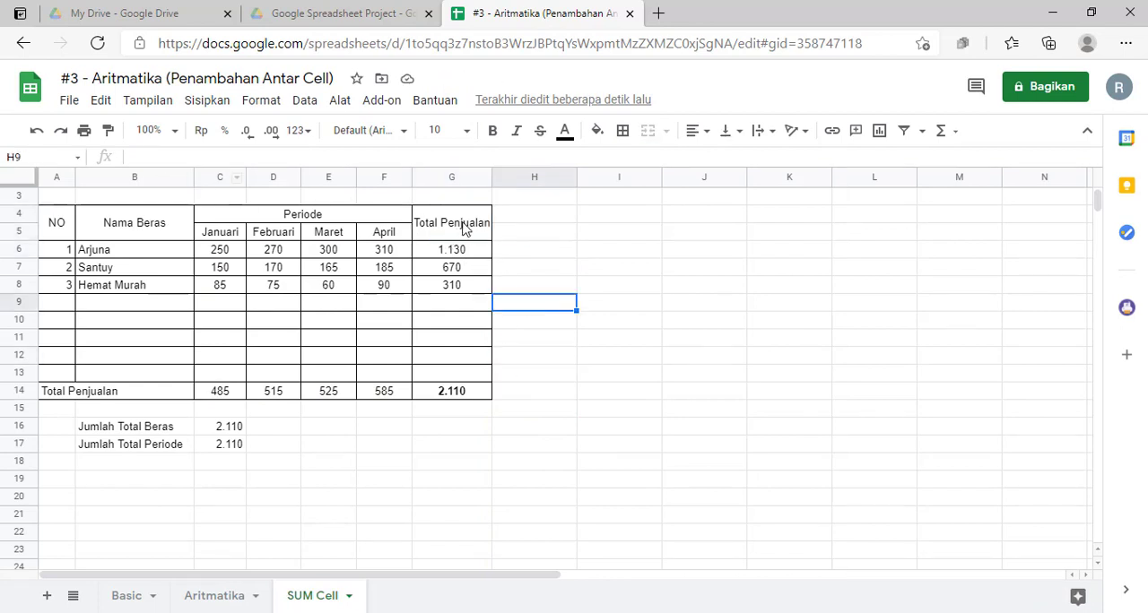
pyautogui.moveTo(493, 177); pyautogui.dragTo(517, 176)
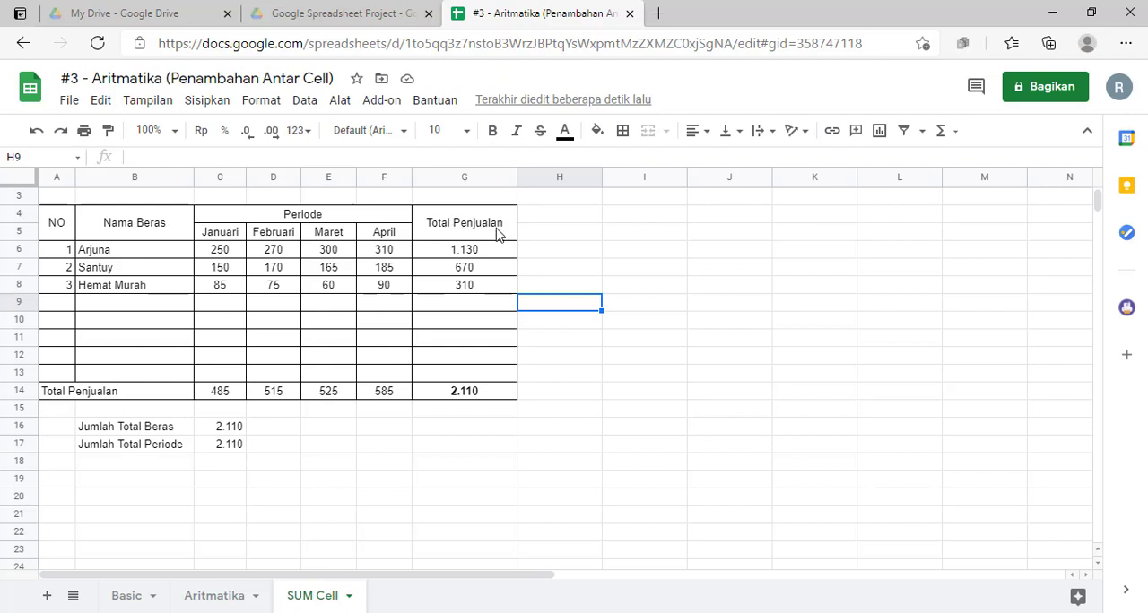
# Step: Wrap the text of the Total Penjualan heading in G4:G5 and narrow column G so the heading breaks over two lines
pyautogui.click(499, 233)
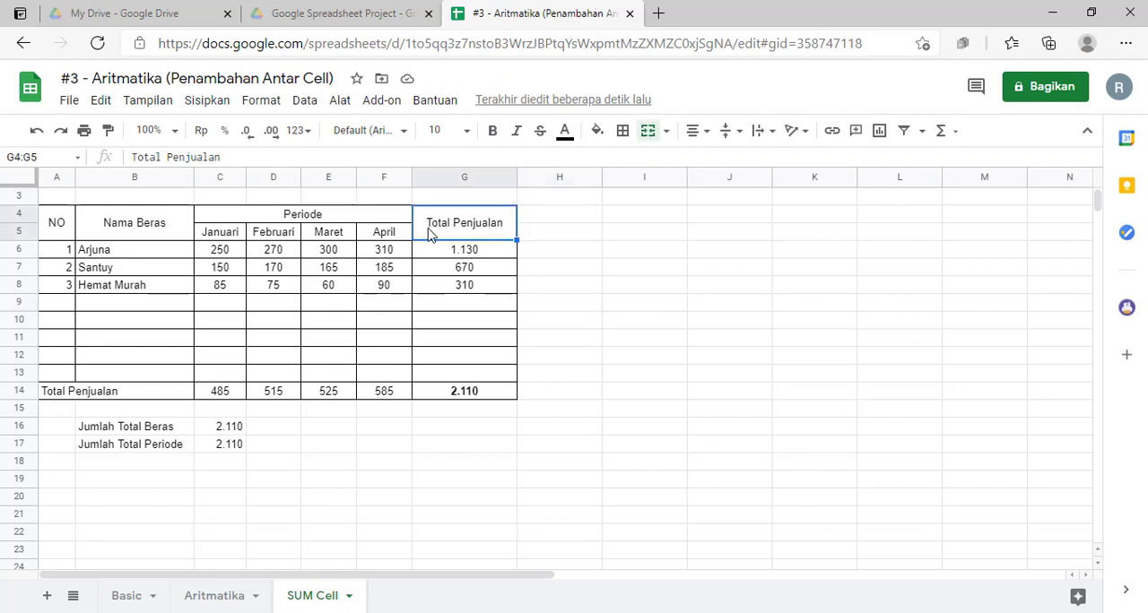
pyautogui.click(772, 135)
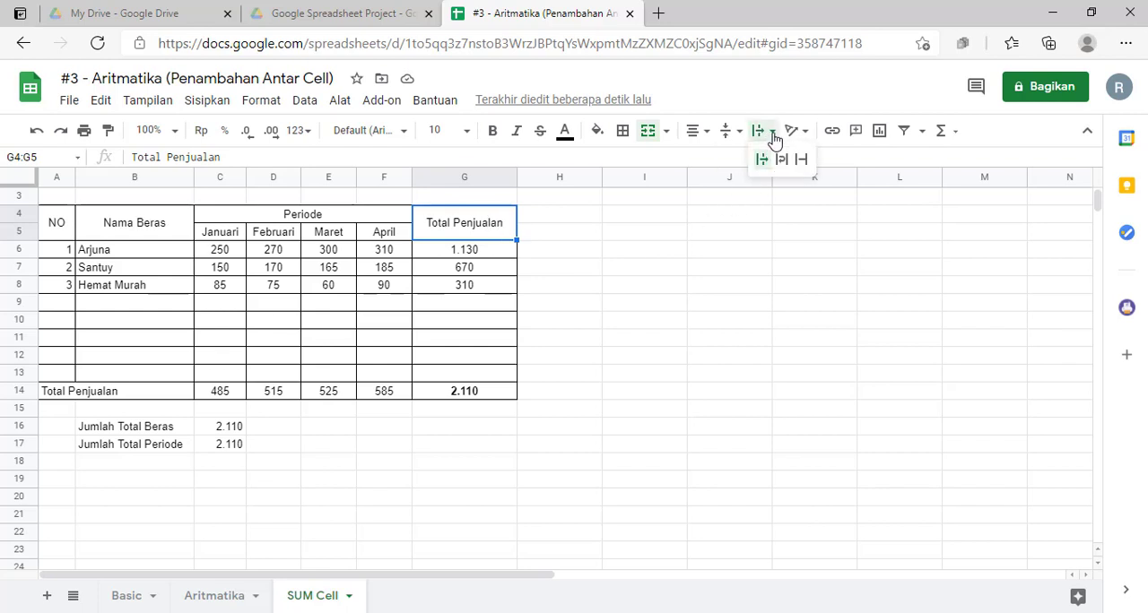
pyautogui.click(781, 166)
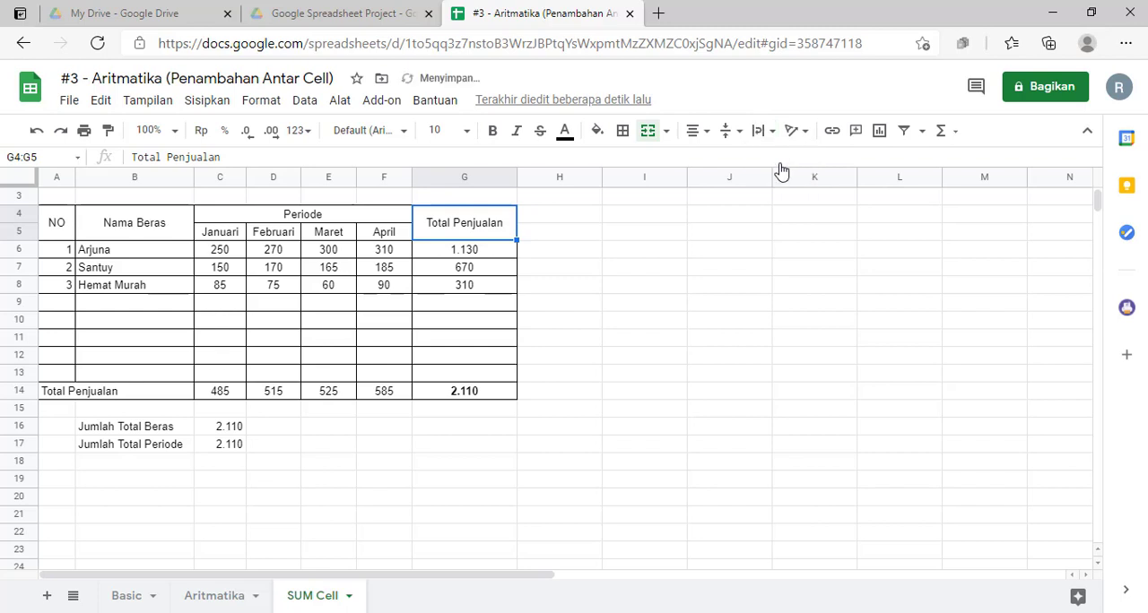
pyautogui.moveTo(516, 178); pyautogui.dragTo(479, 179)
pyautogui.click(504, 309)
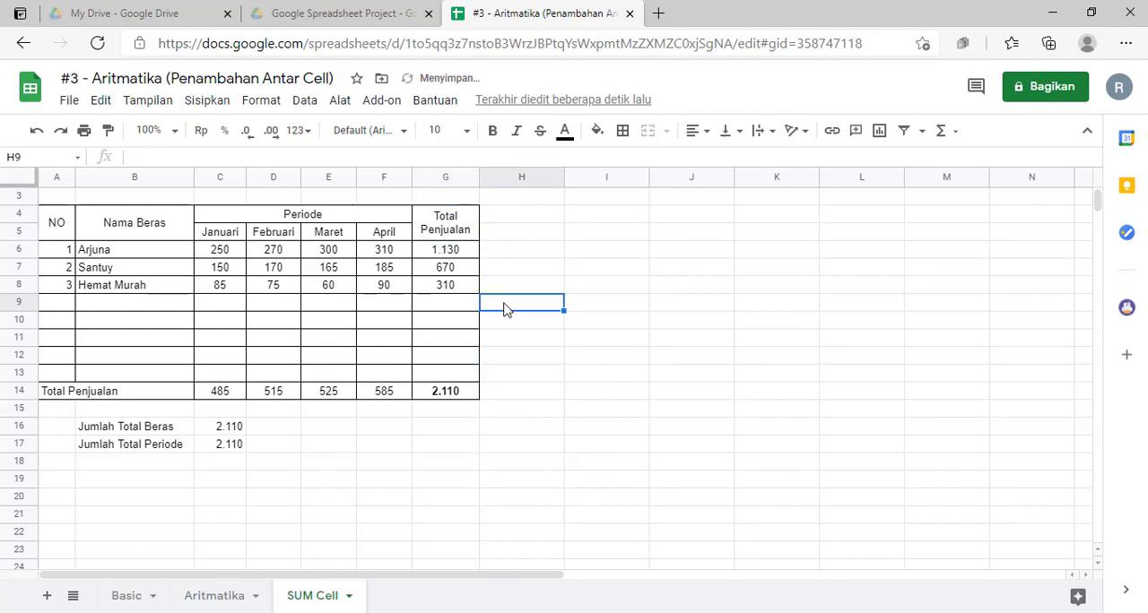
# Step: Make the table headings in A4:G5 bold
pyautogui.moveTo(64, 217); pyautogui.dragTo(478, 209)
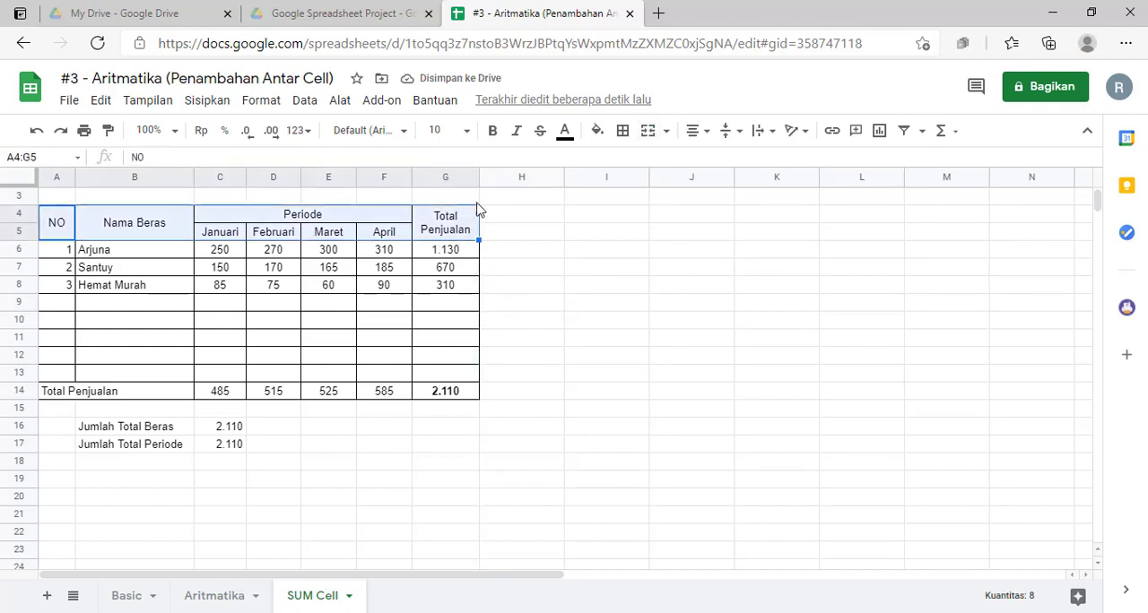
pyautogui.click(492, 130)
pyautogui.click(599, 434)
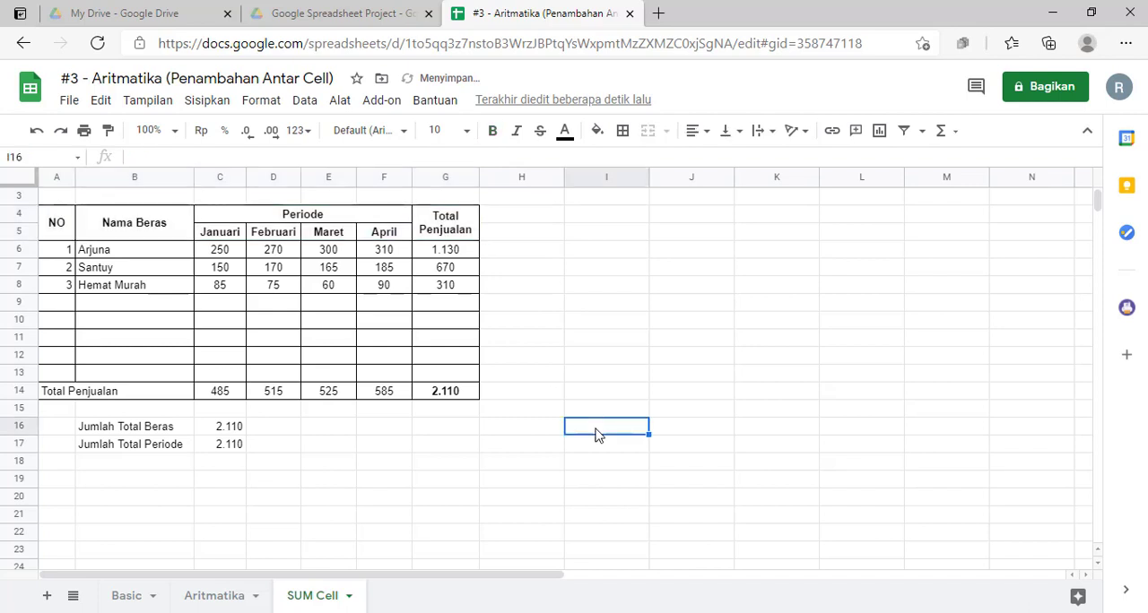
pyautogui.click(536, 451)
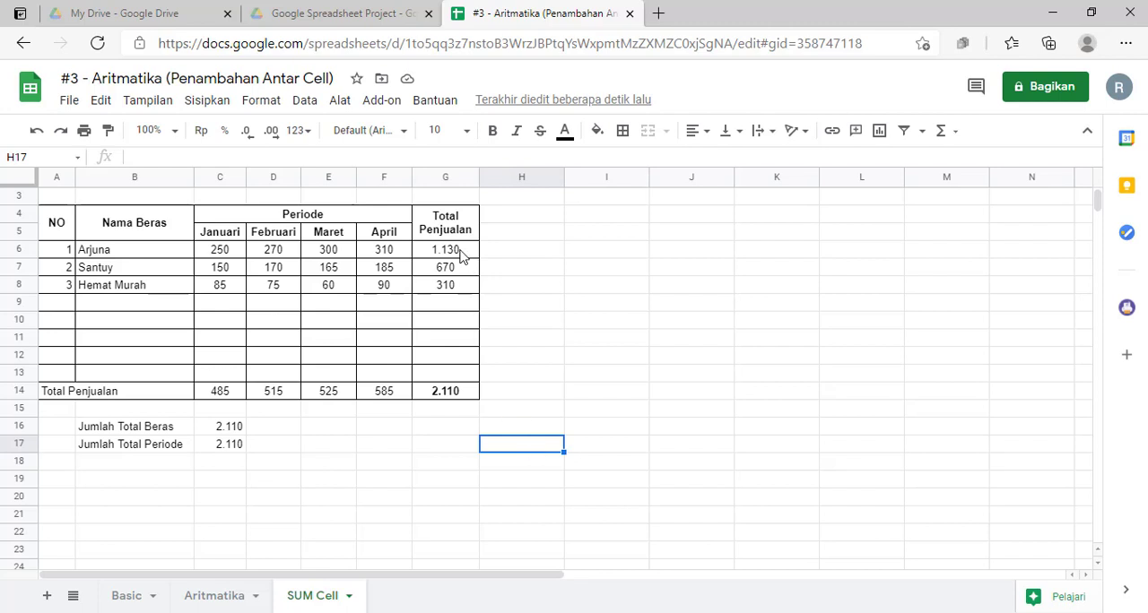
# Step: Clear the sales totals in G6:G14 and the monthly totals in C14:F14
pyautogui.moveTo(463, 251); pyautogui.dragTo(452, 397)
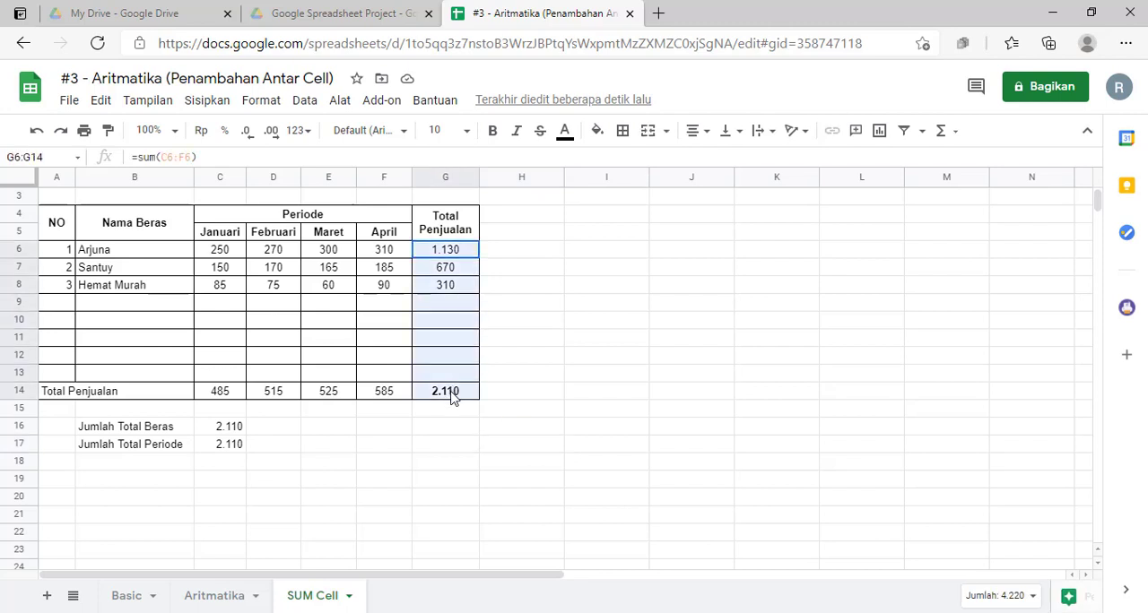
pyautogui.press('Delete')
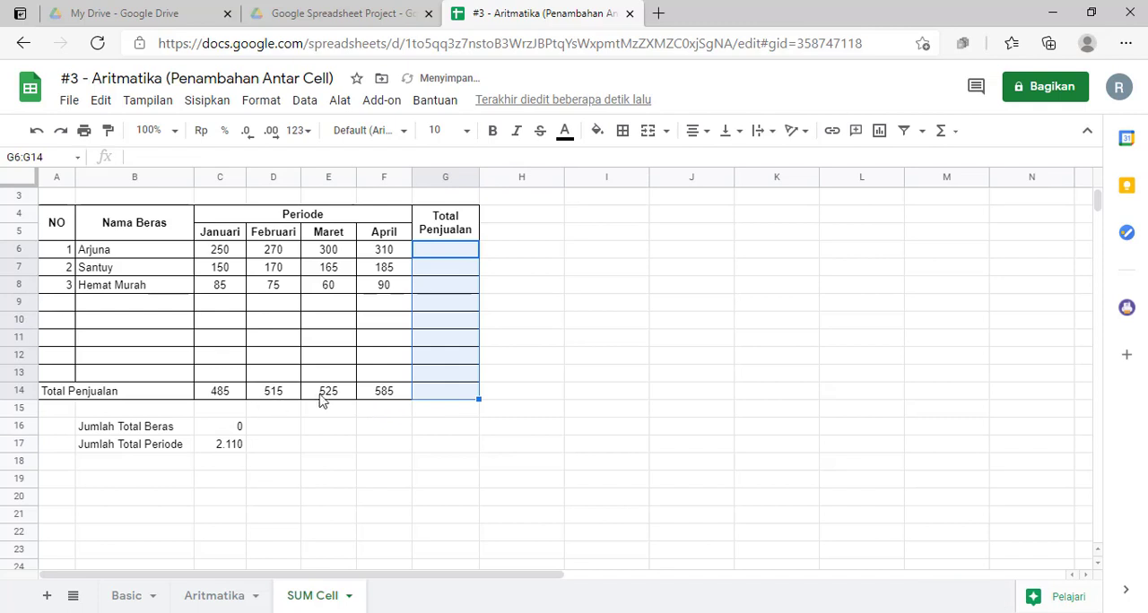
pyautogui.moveTo(231, 391); pyautogui.dragTo(392, 400)
pyautogui.press('Delete')
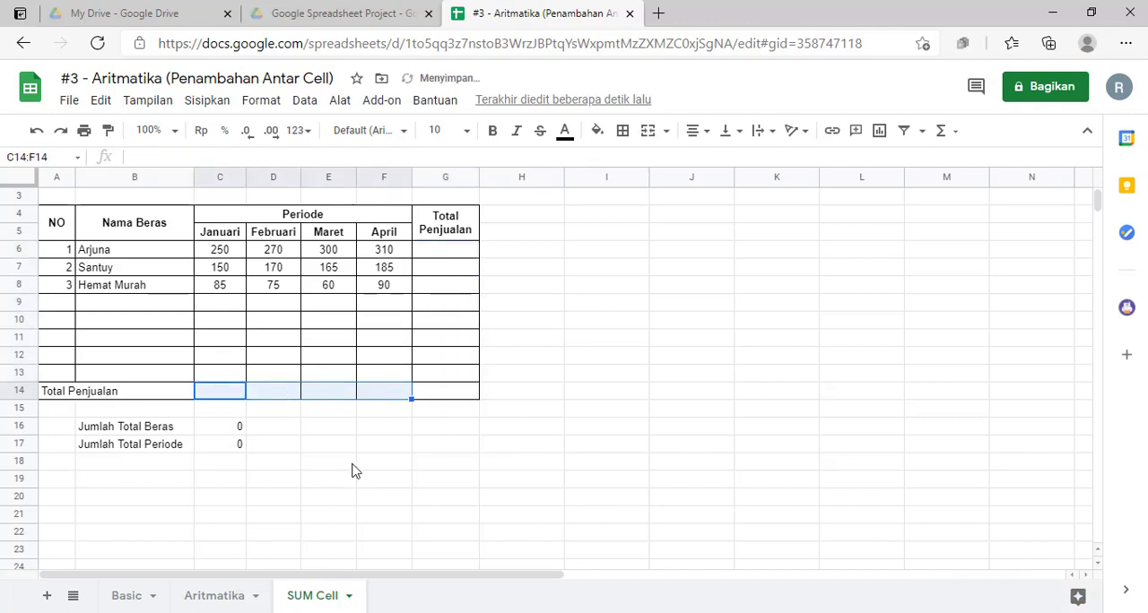
pyautogui.click(351, 461)
pyautogui.click(611, 375)
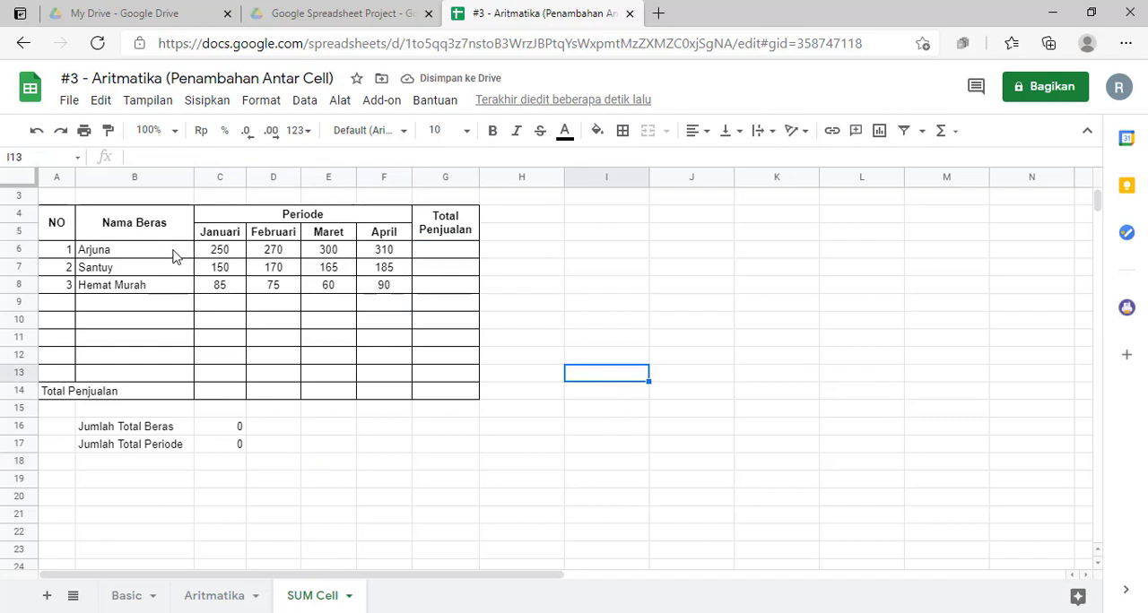
# Step: Total Arjuna's sales in G6 by adding the four month cells with the formula =C6+D6+E6+F6
pyautogui.click(474, 257)
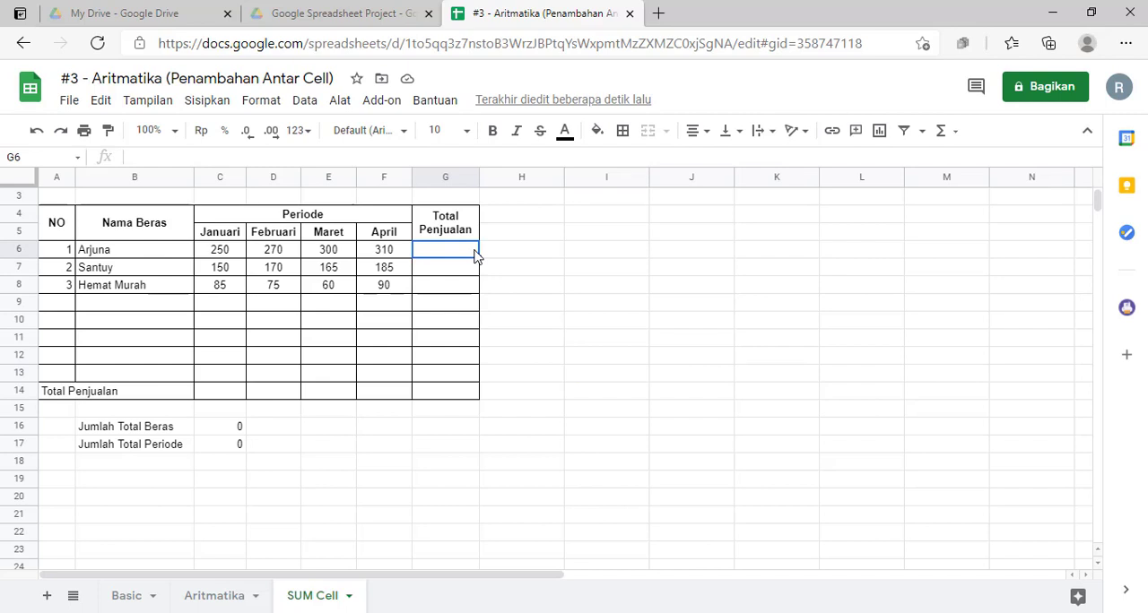
pyautogui.write('=')
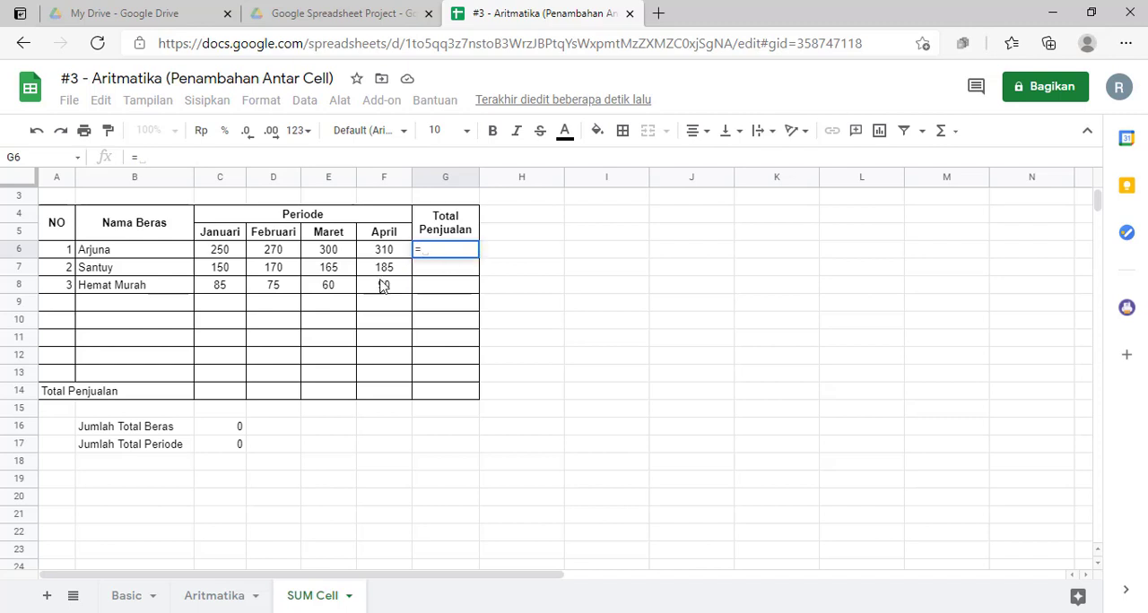
pyautogui.click(237, 253)
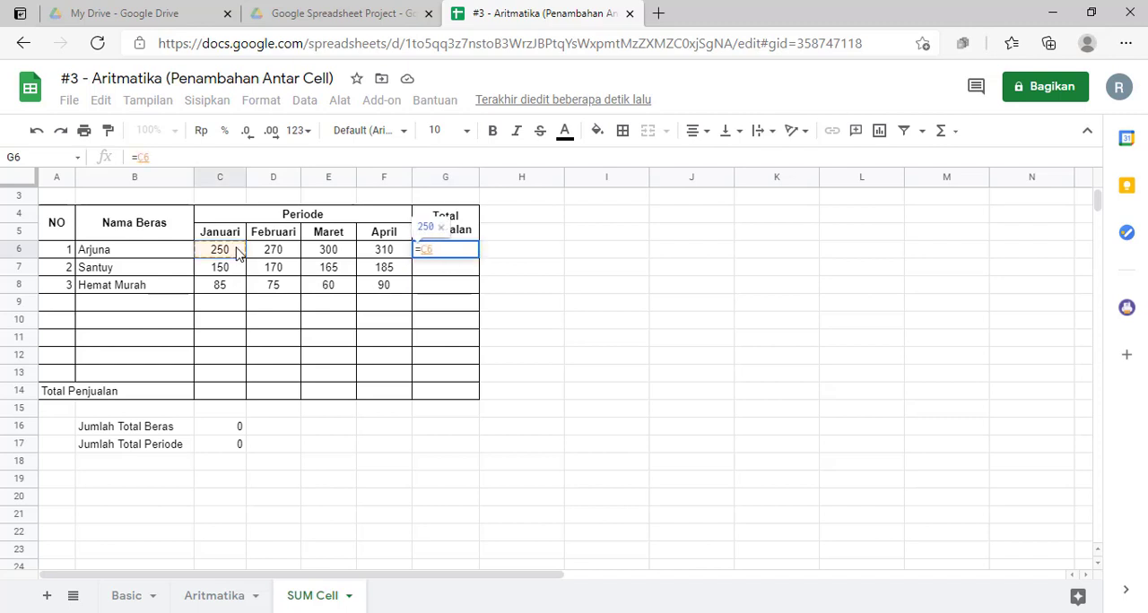
pyautogui.write('+')
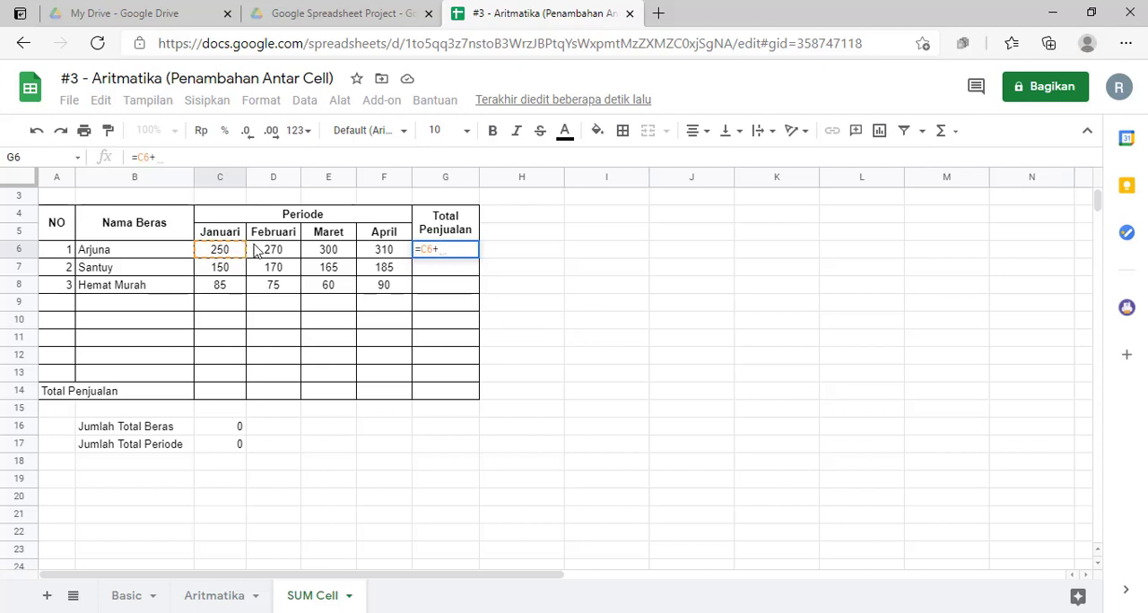
pyautogui.click(266, 253)
pyautogui.write('+')
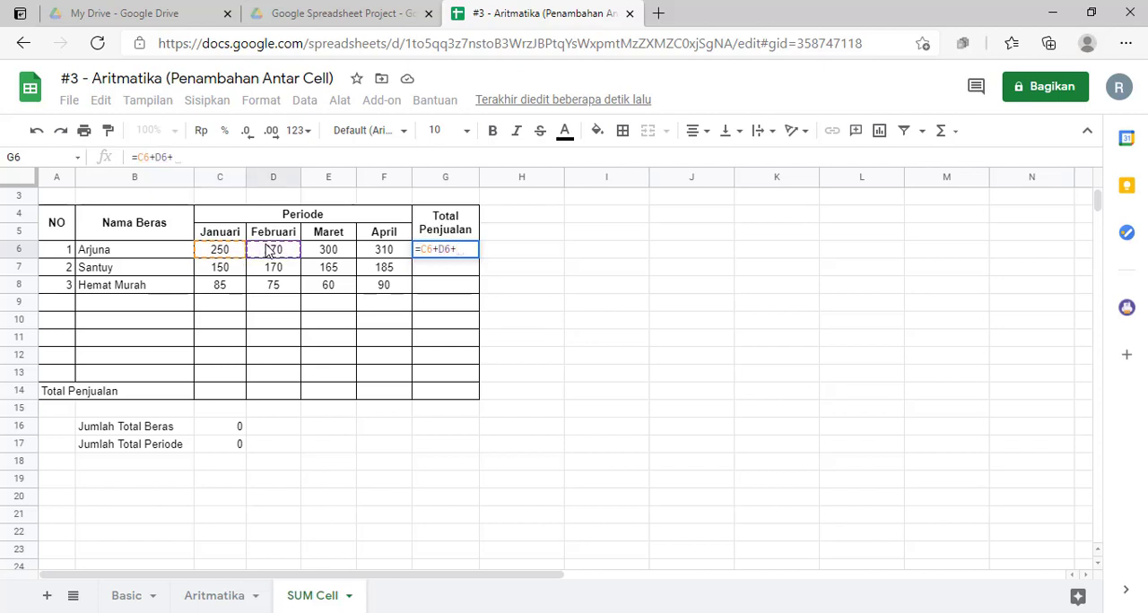
pyautogui.click(341, 257)
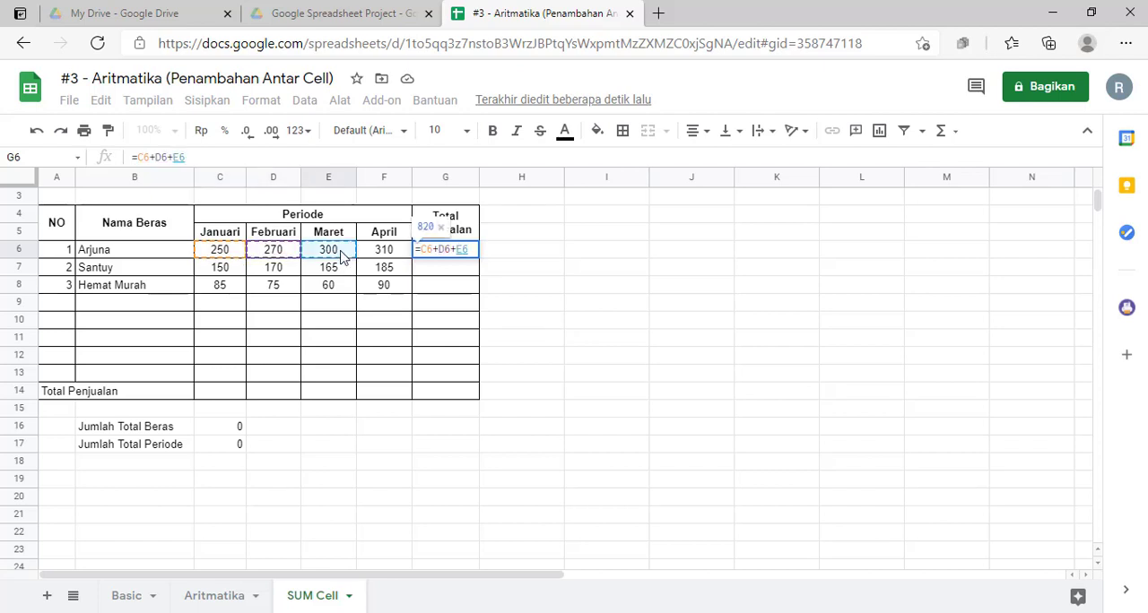
pyautogui.write('+')
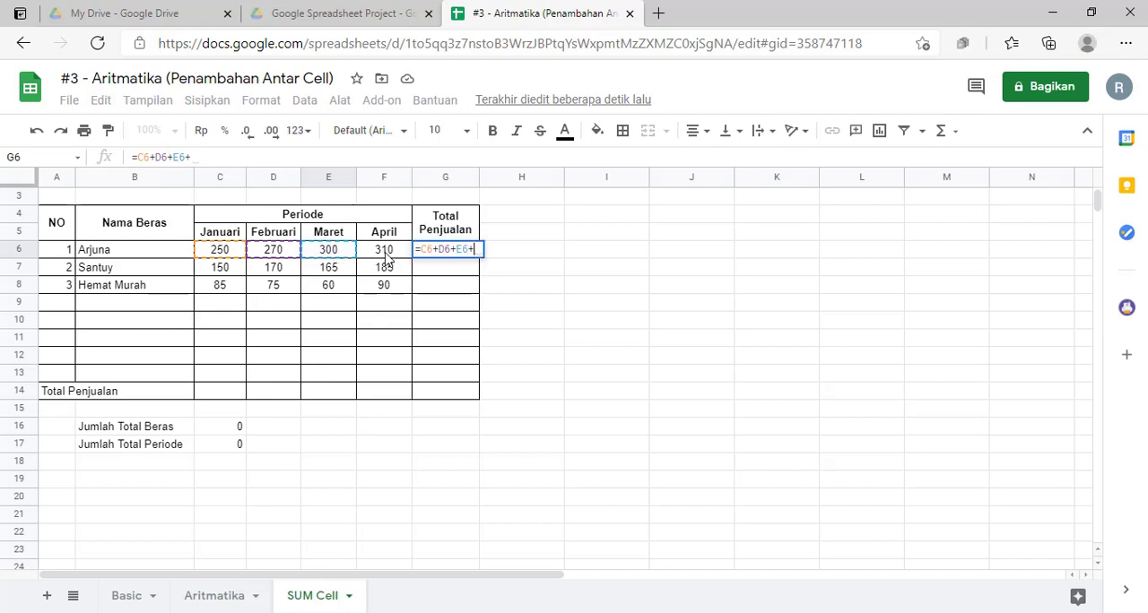
pyautogui.click(388, 257)
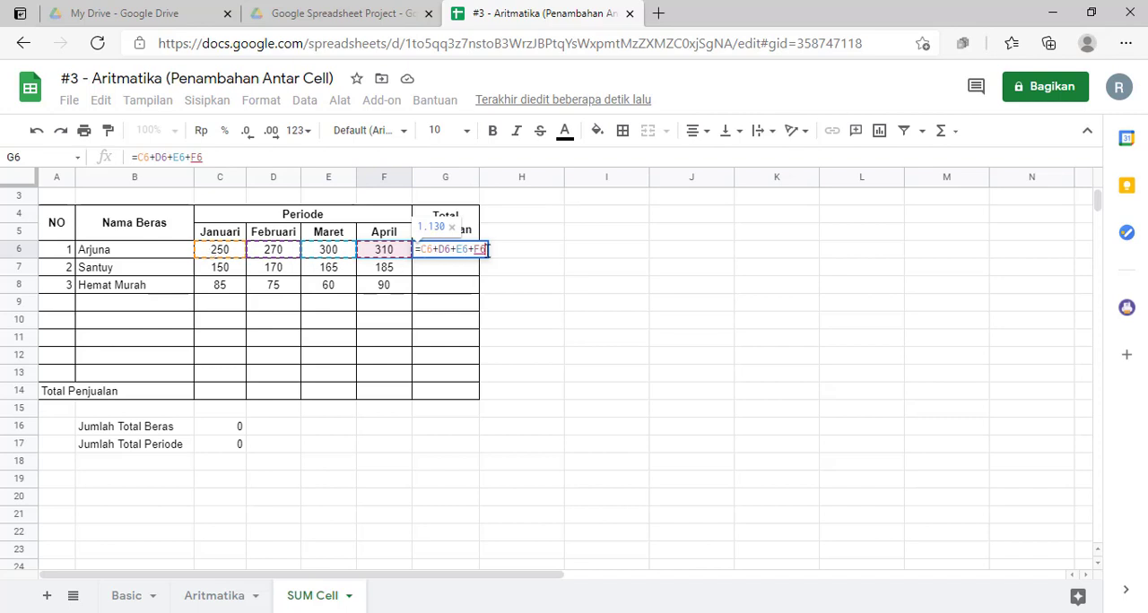
pyautogui.press('Return')
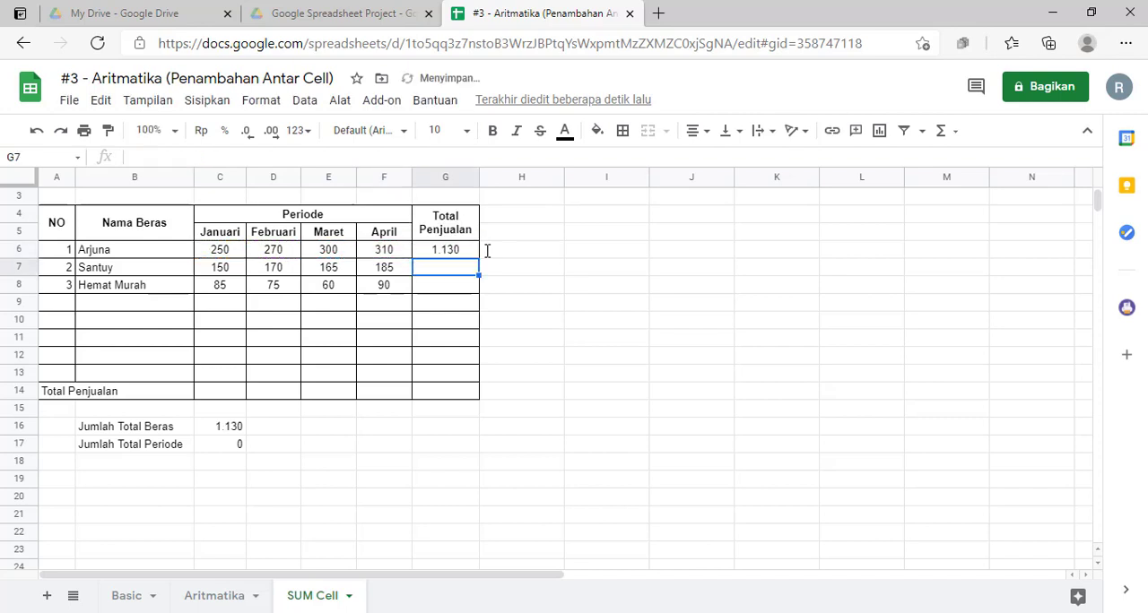
pyautogui.click(461, 255)
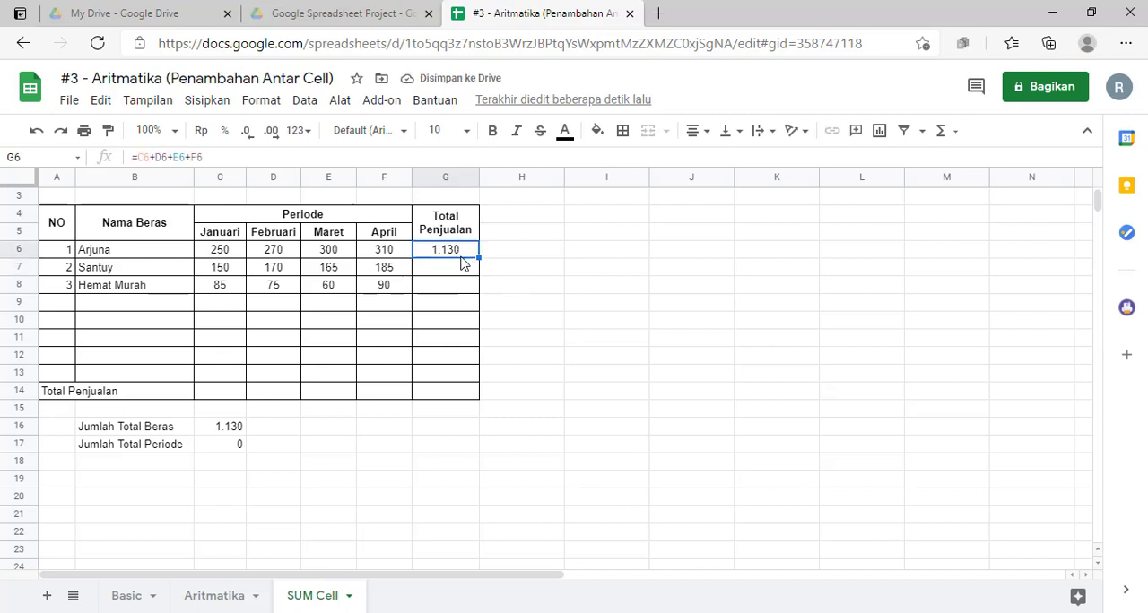
# Step: Total Santuy's sales in G7 with plus signs inside a SUM function: =sum(C7+D7+E7+F7)
pyautogui.click(466, 276)
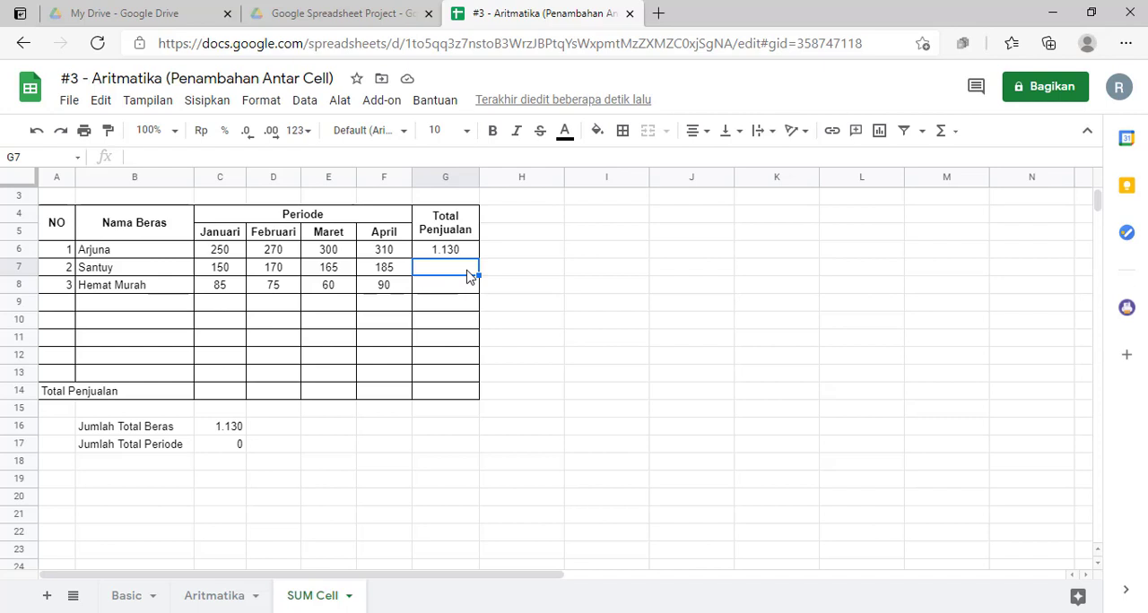
pyautogui.write('=su')
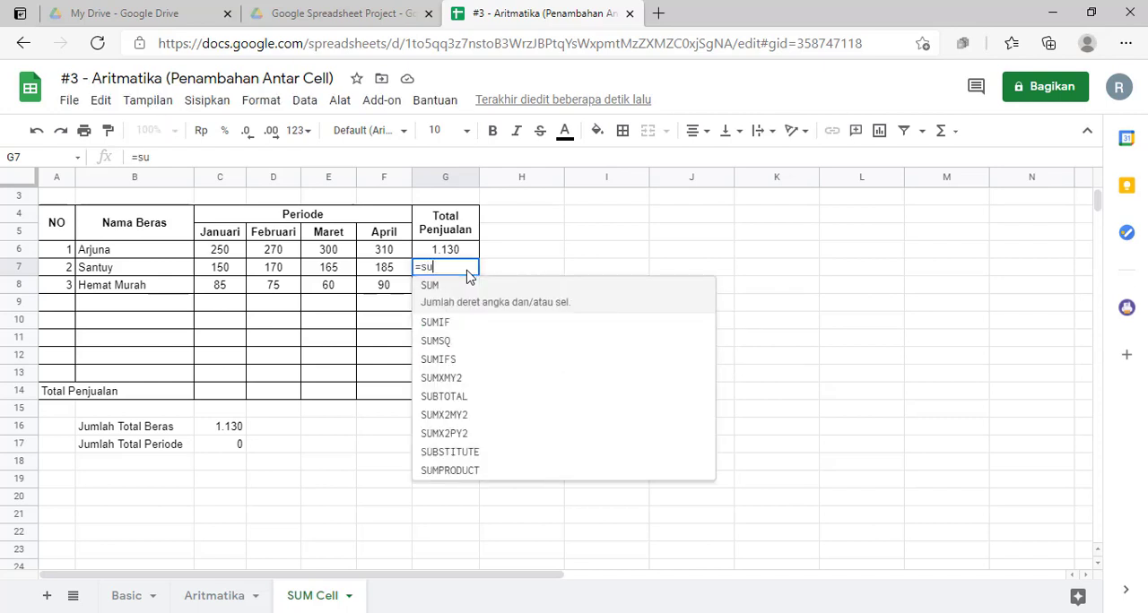
pyautogui.write('m(')
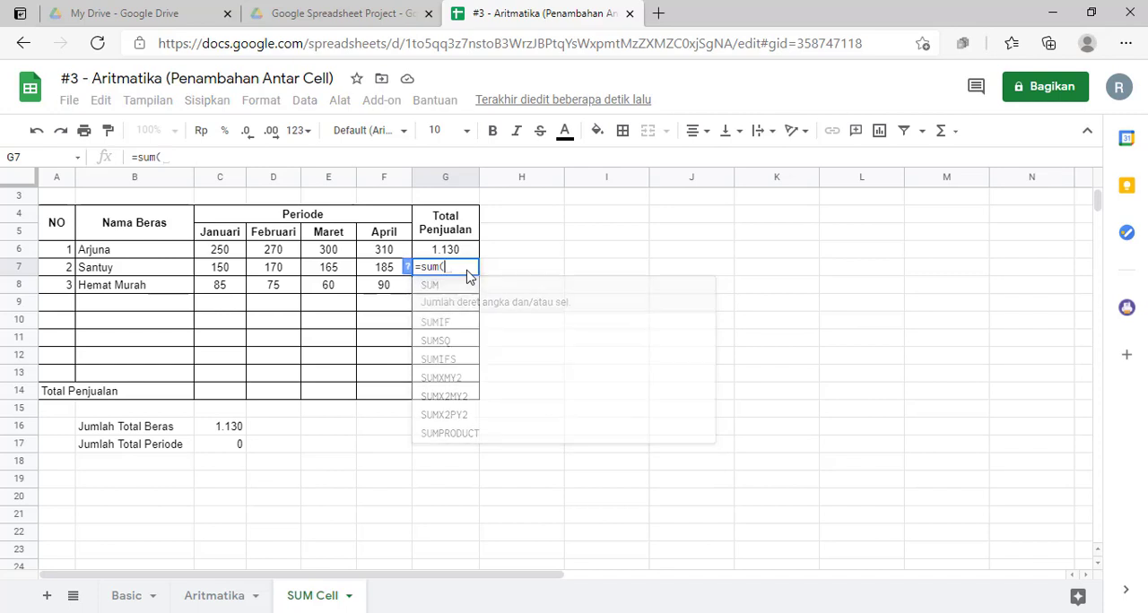
pyautogui.click(228, 277)
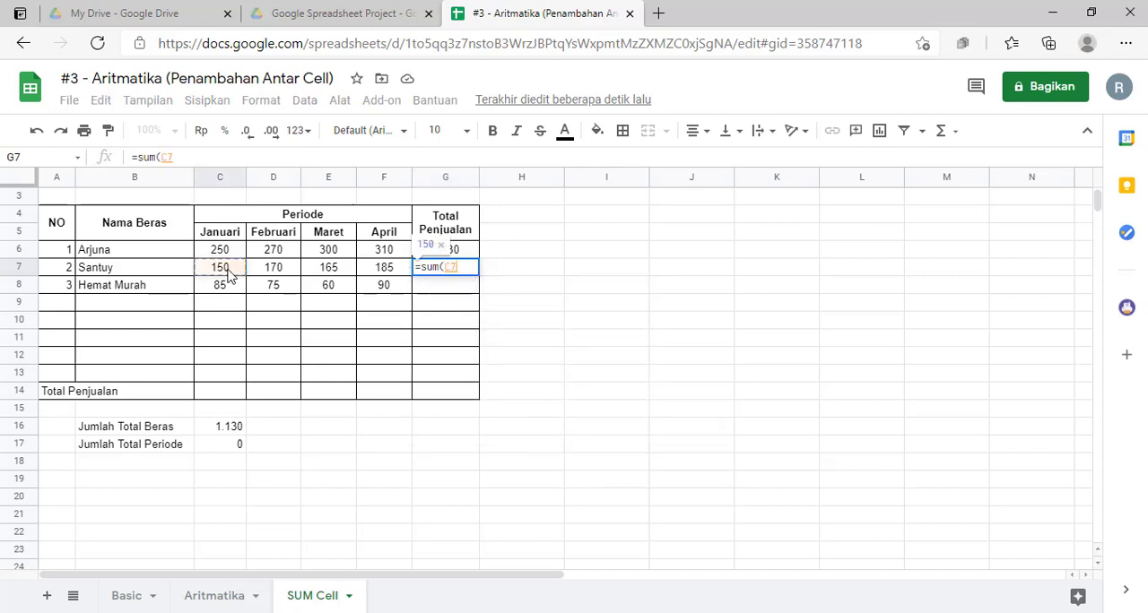
pyautogui.write('+')
pyautogui.click(267, 276)
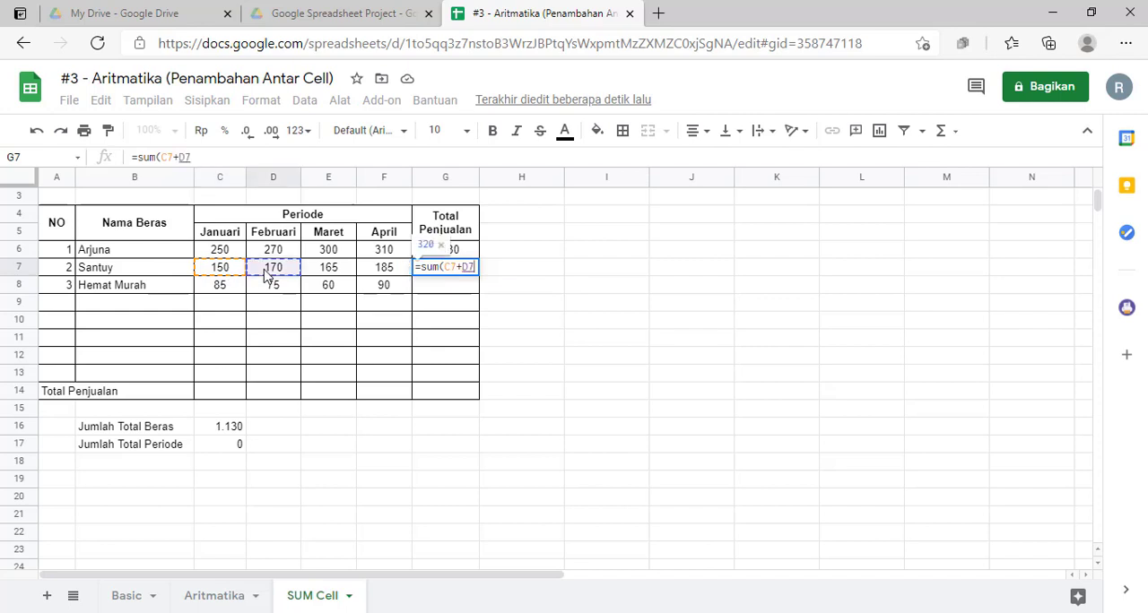
pyautogui.write('+')
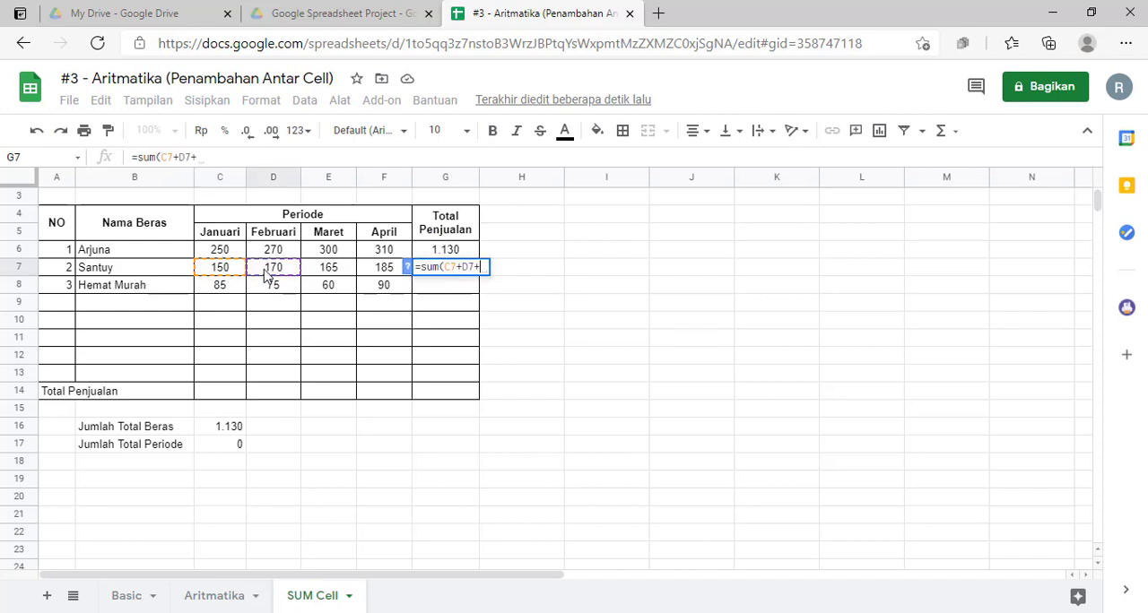
pyautogui.click(329, 276)
pyautogui.write('+')
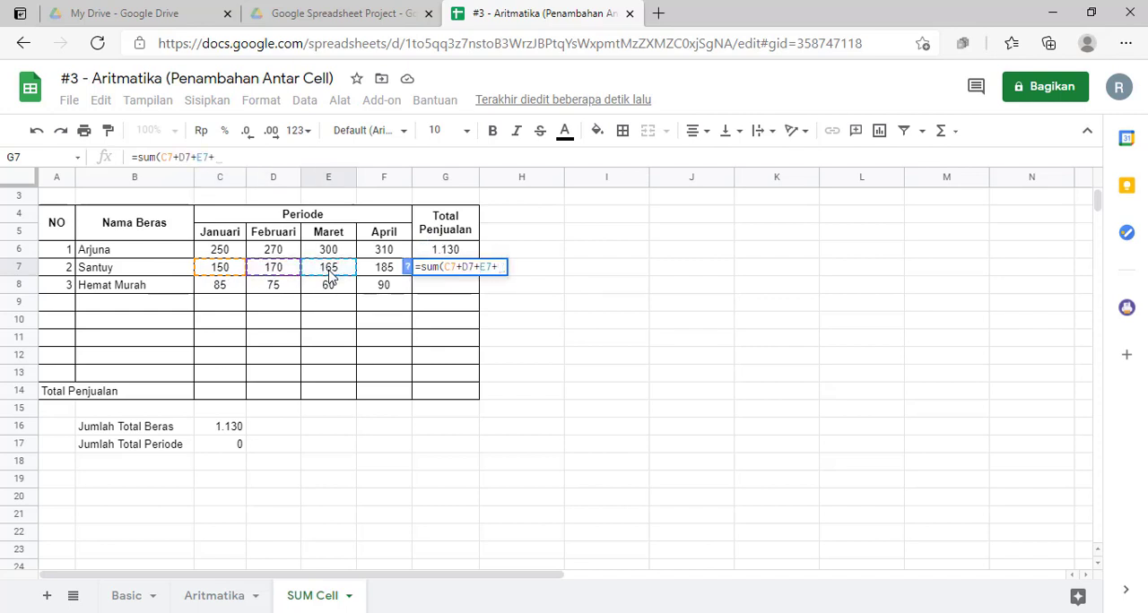
pyautogui.click(382, 274)
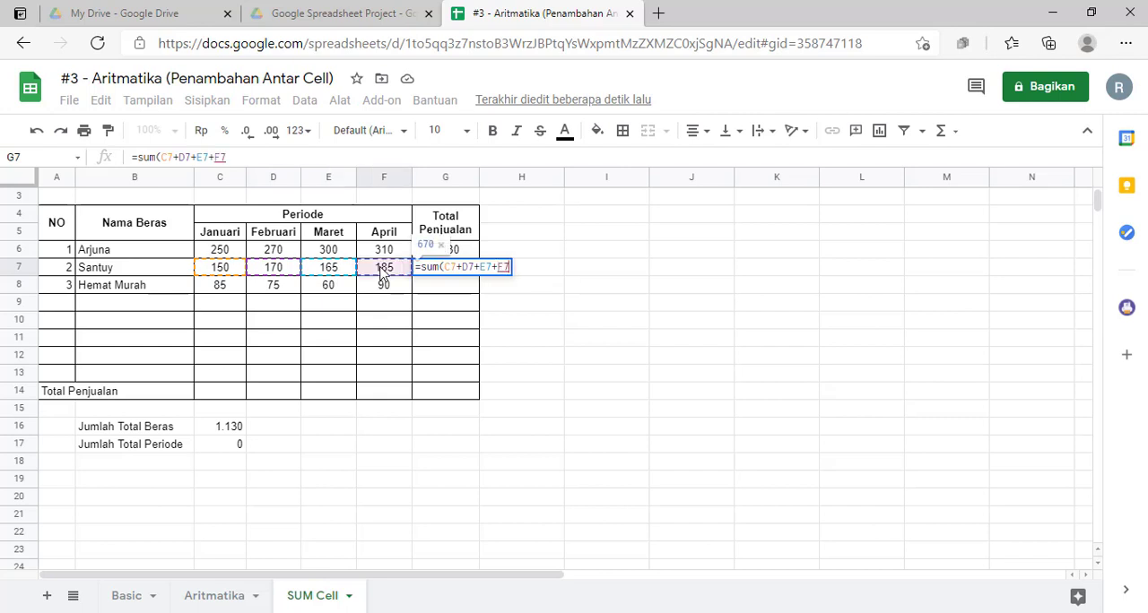
pyautogui.write(')')
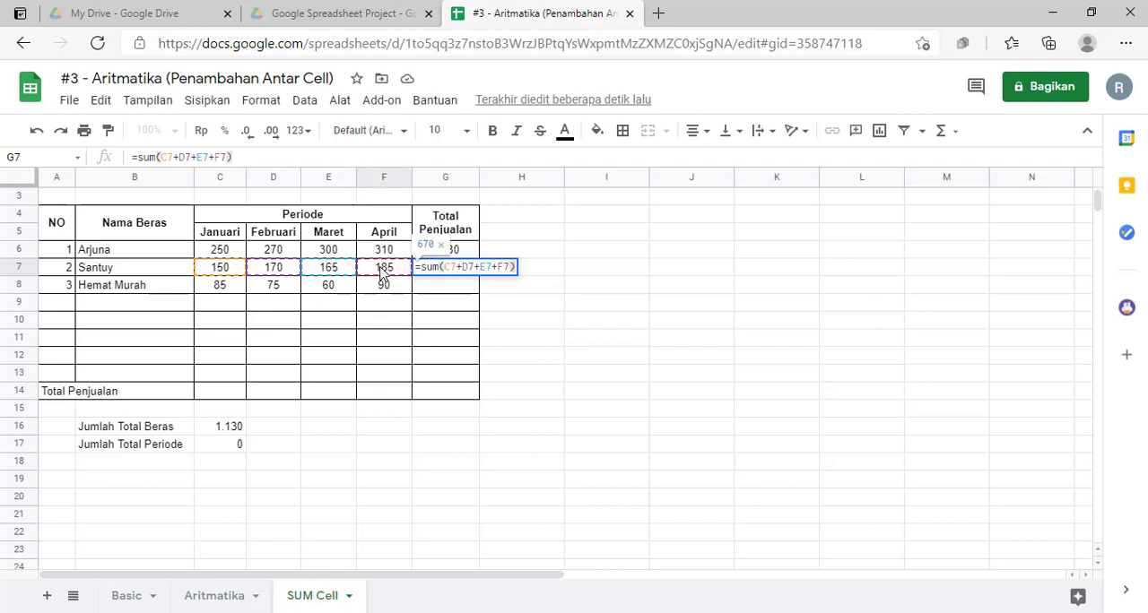
pyautogui.press('Return')
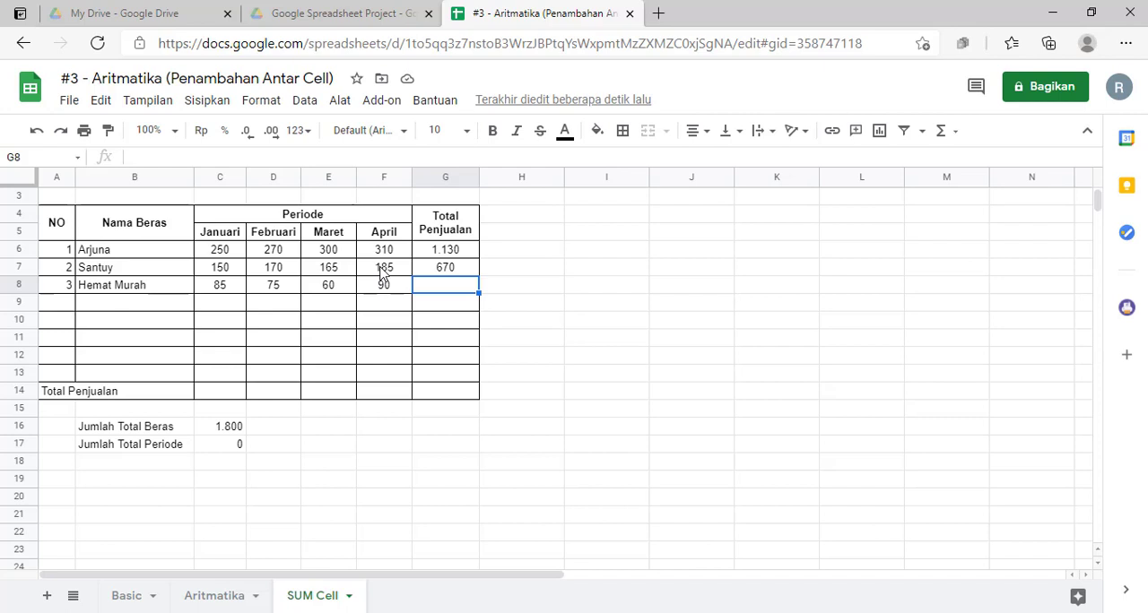
# Step: Total Hemat Murah's sales in G8 with semicolon-separated cells in a SUM function: =sum(C8;D8;E8;F8;)
pyautogui.write('=')
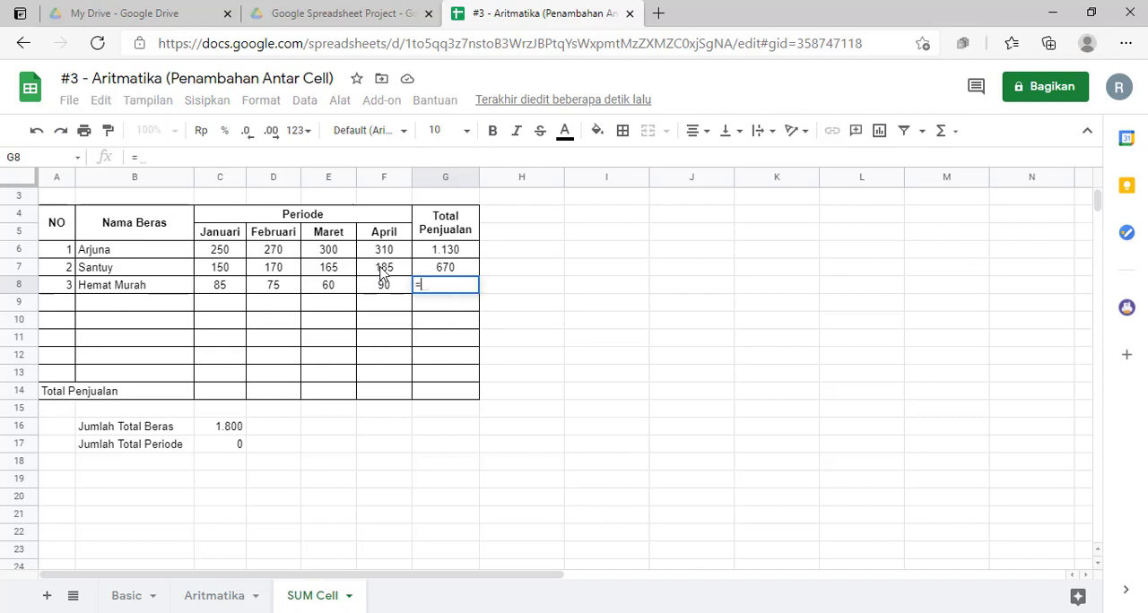
pyautogui.write('sum(')
pyautogui.click(226, 293)
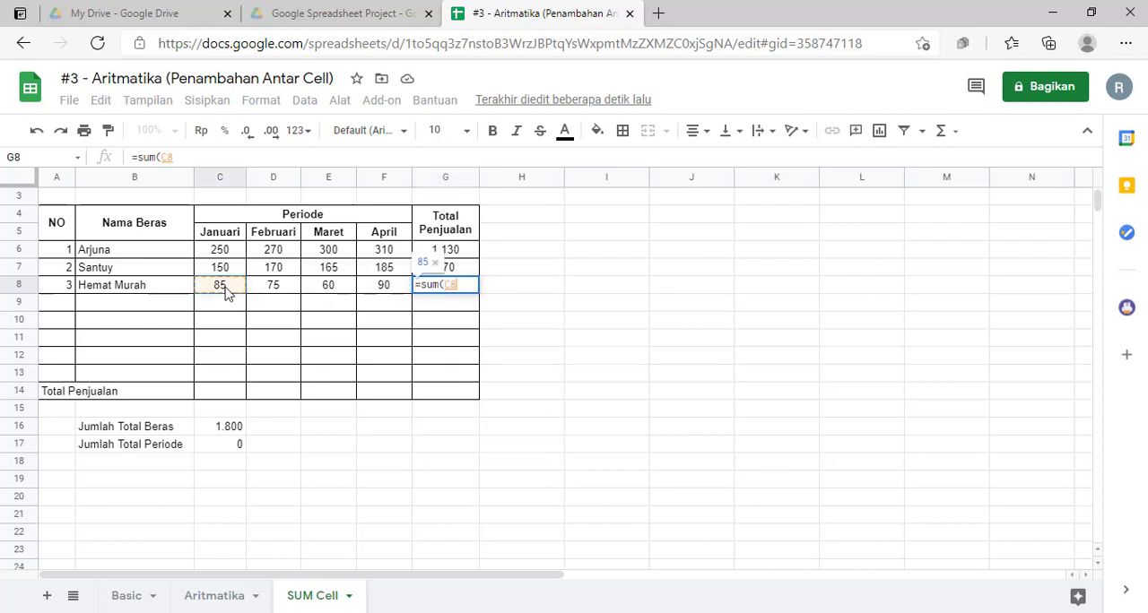
pyautogui.write(';')
pyautogui.click(272, 286)
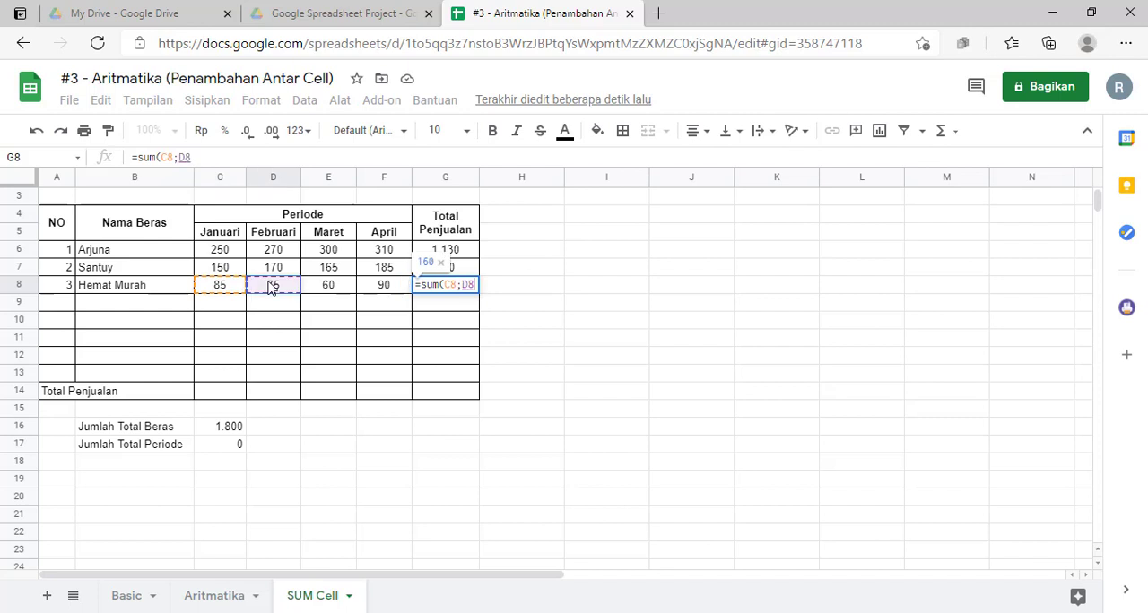
pyautogui.write(';')
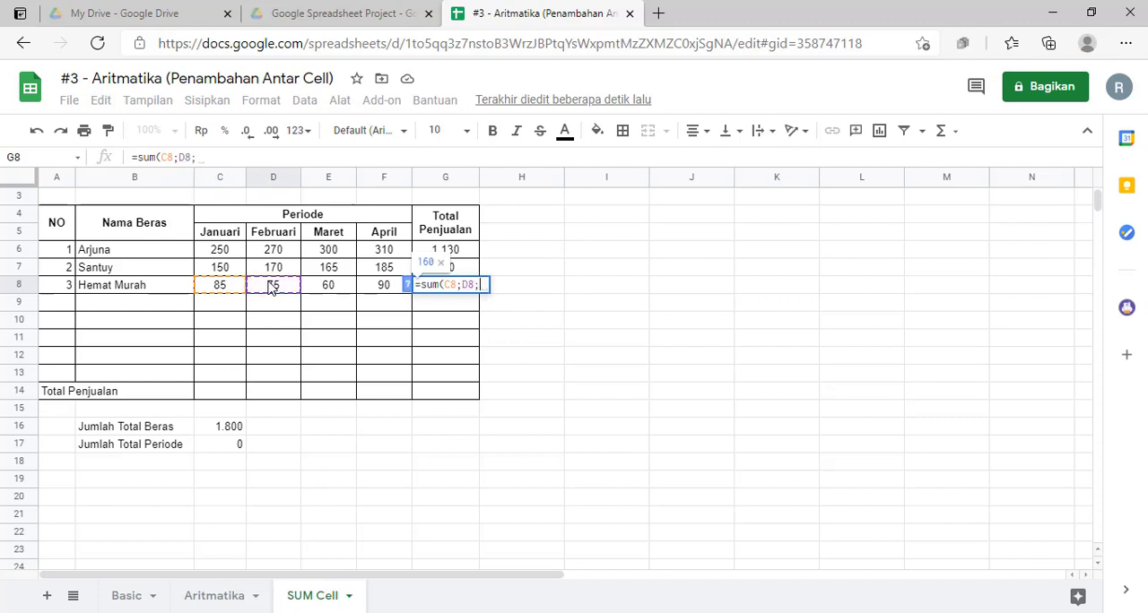
pyautogui.click(325, 289)
pyautogui.write(';')
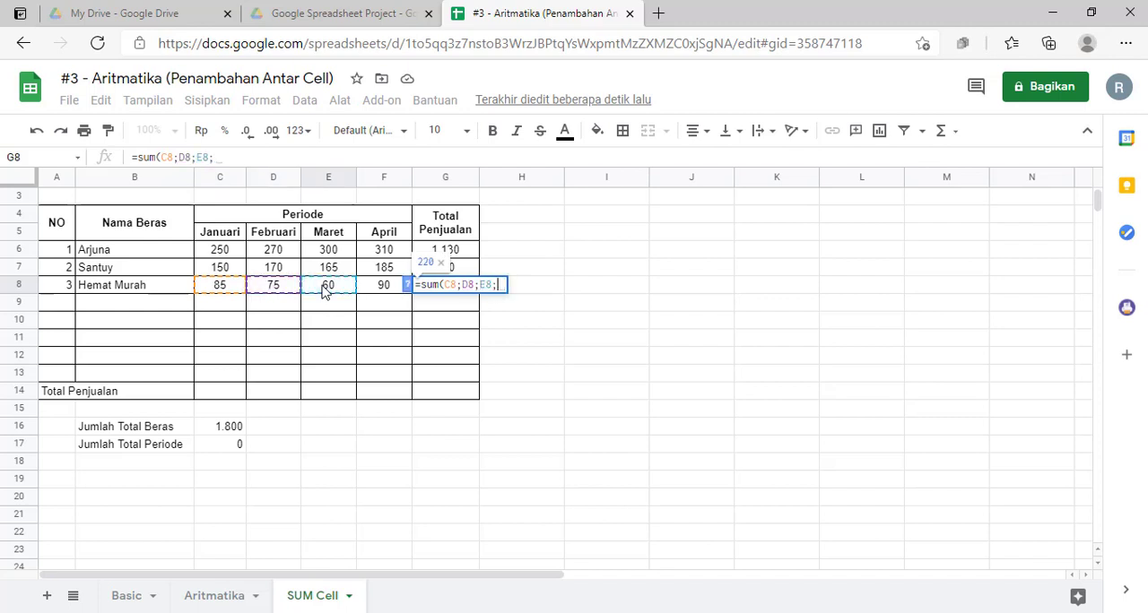
pyautogui.click(380, 287)
pyautogui.write(';')
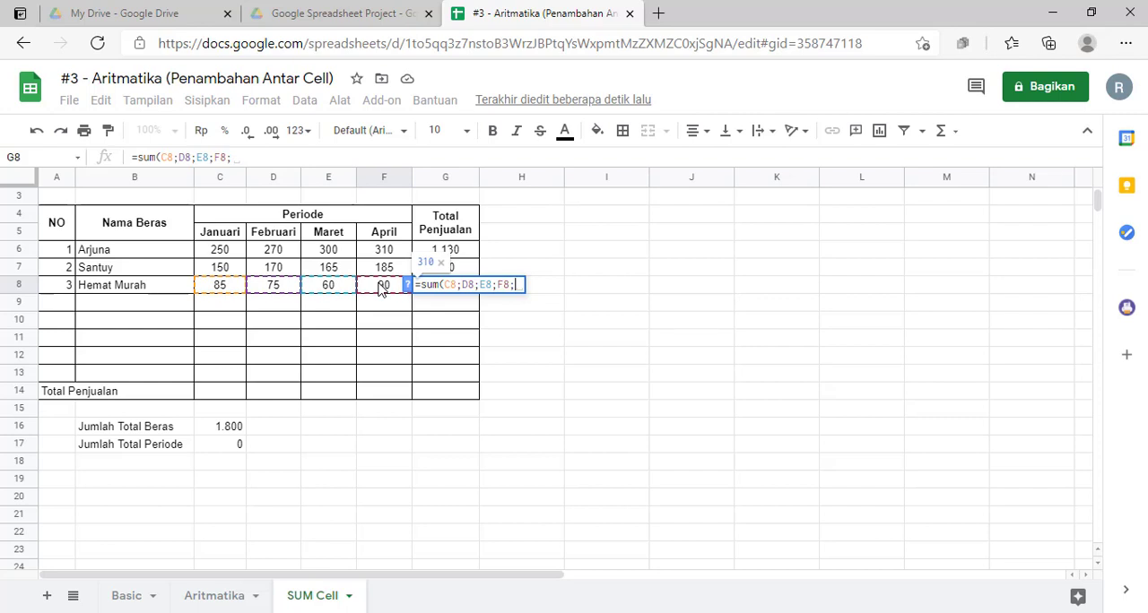
pyautogui.write(')')
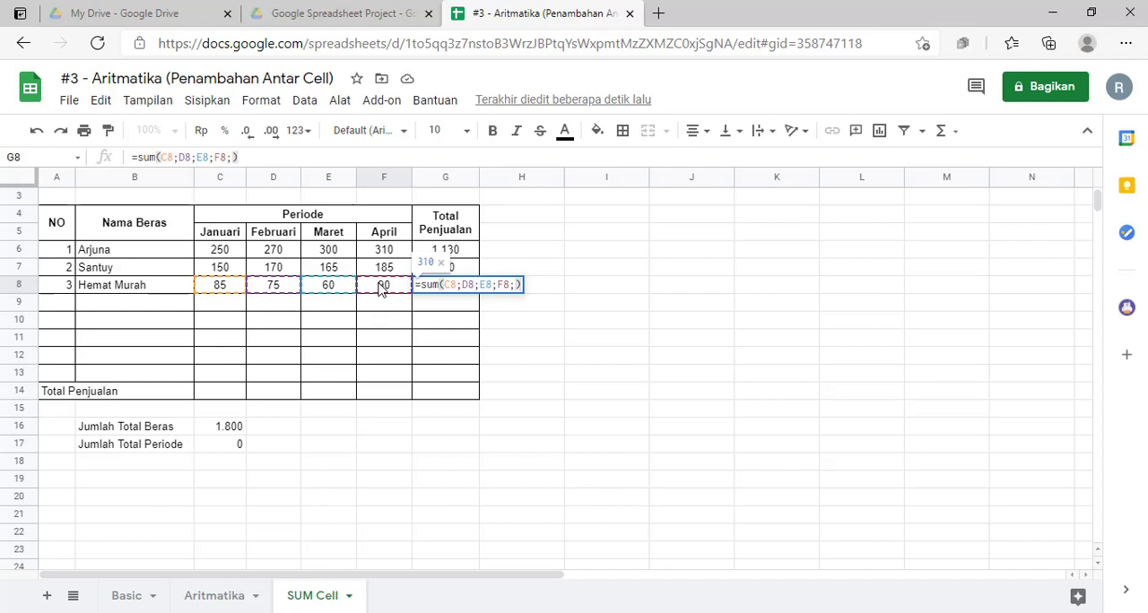
pyautogui.press('Return')
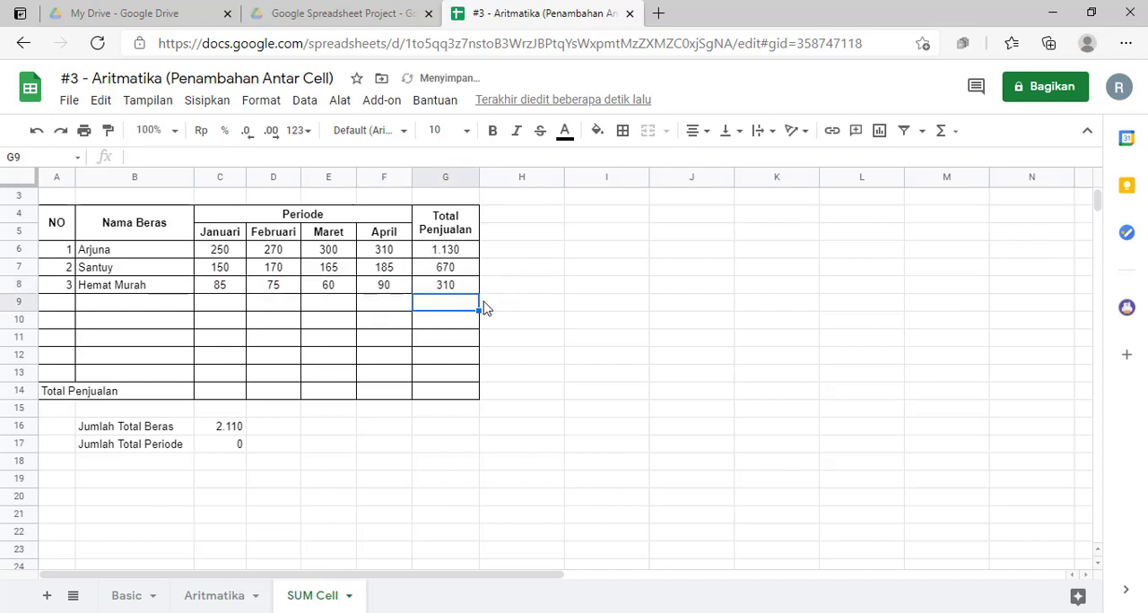
# Step: Compare the formulas behind the Total Penjualan values in G6, G7 and G8
pyautogui.click(463, 267)
pyautogui.click(467, 253)
pyautogui.click(458, 269)
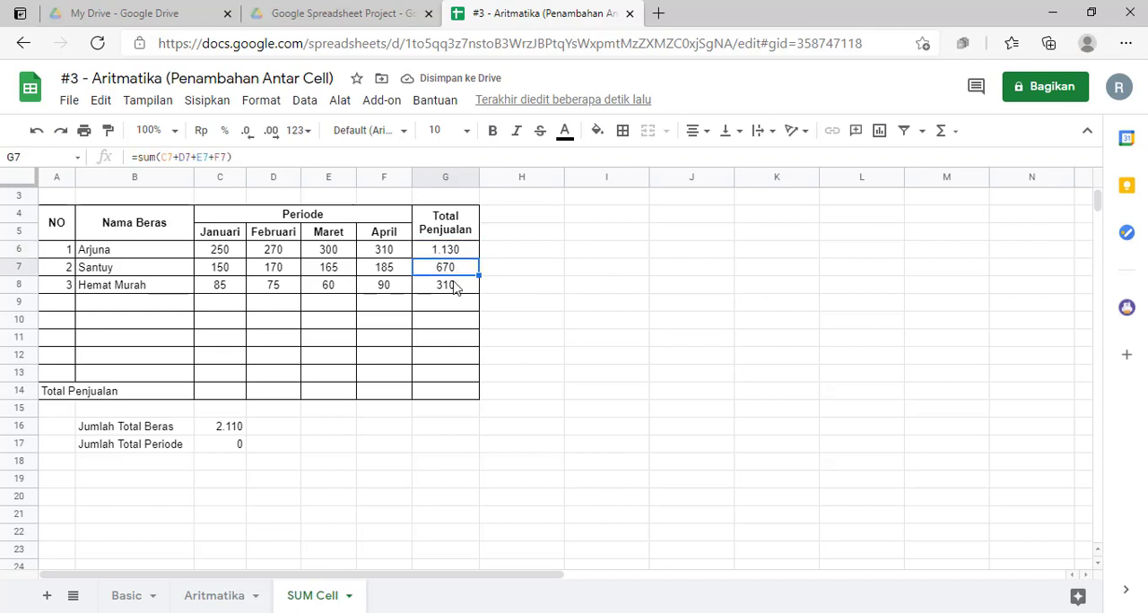
pyautogui.click(457, 287)
pyautogui.click(225, 396)
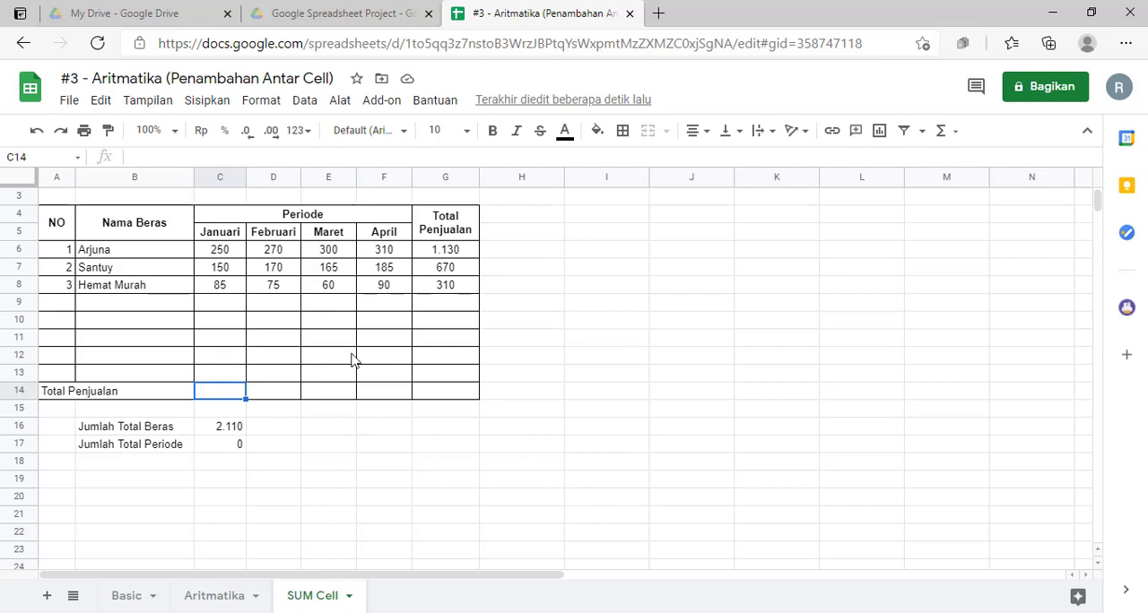
pyautogui.click(450, 273)
pyautogui.click(455, 289)
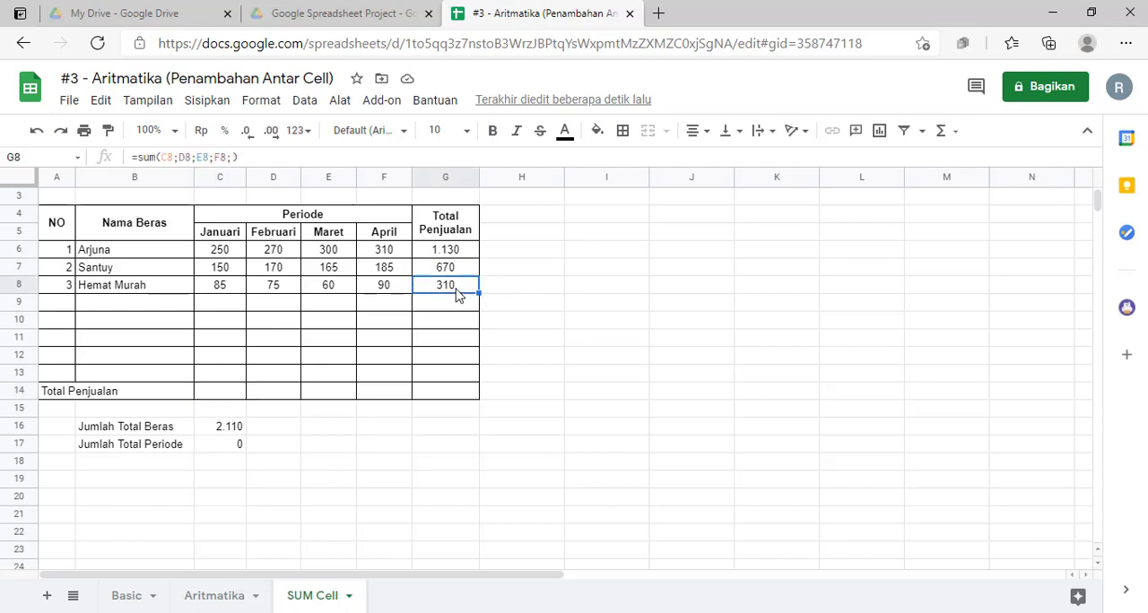